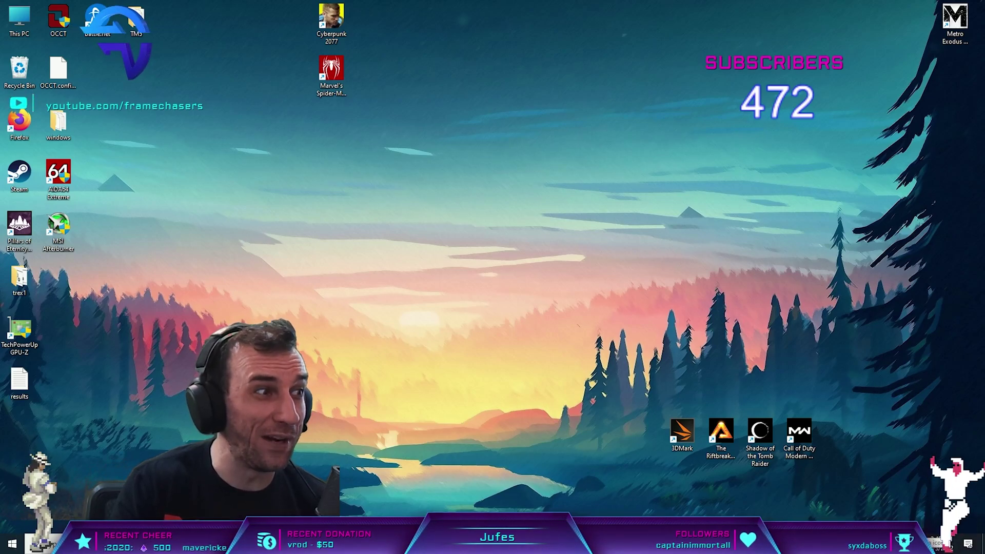
# - Show the hidden notification-area icons and open one of the background programs
pyautogui.click(895, 545)
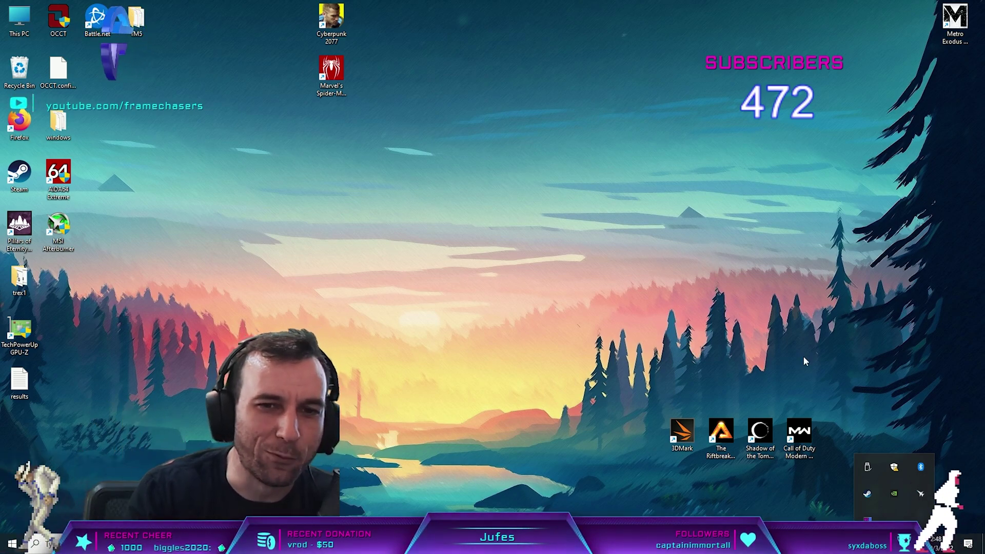
pyautogui.click(918, 494)
pyautogui.moveTo(728, 174); pyautogui.dragTo(676, 115)
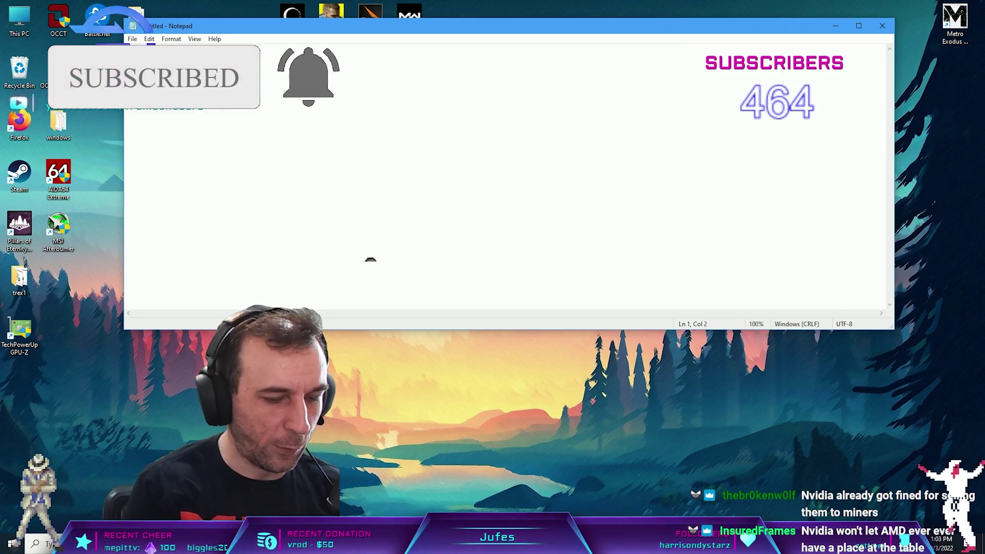
# - List the test frequencies 4.5ghz, 5.0ghz and 5.5ghz on separate lines in the empty note
pyautogui.write('4.5ghz')
pyautogui.press('Return')
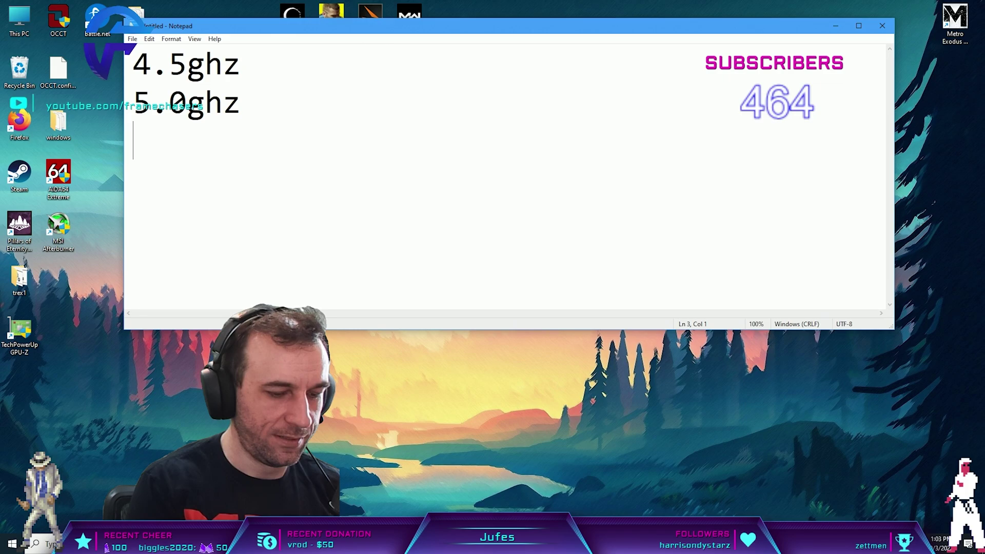
pyautogui.write('5.0ghz 5.5ghz')
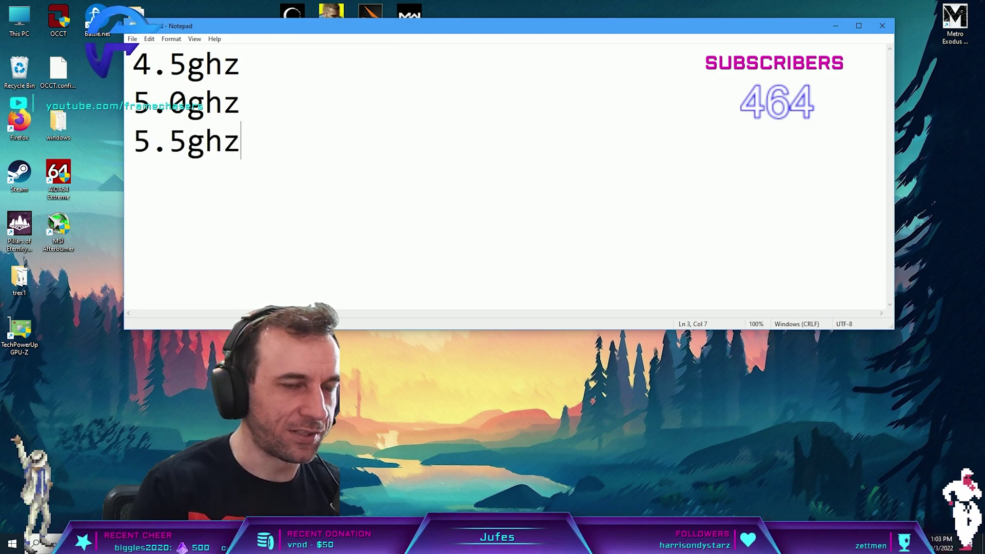
# - Narrow the note's window to about half its width and move it onto the free desktop area away from the webcam picture
pyautogui.moveTo(267, 40); pyautogui.dragTo(378, 112)
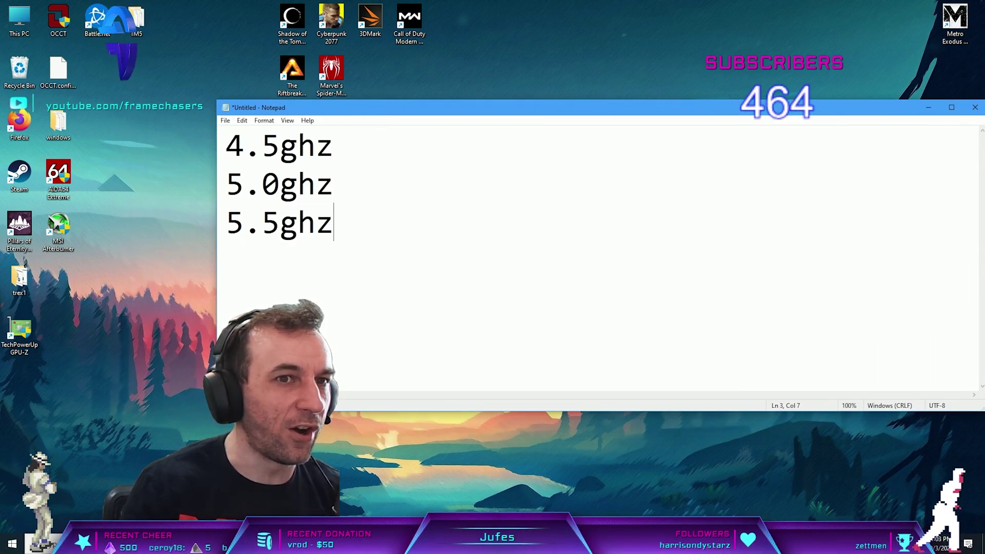
pyautogui.moveTo(378, 107); pyautogui.dragTo(289, 79)
pyautogui.moveTo(901, 378); pyautogui.dragTo(504, 350)
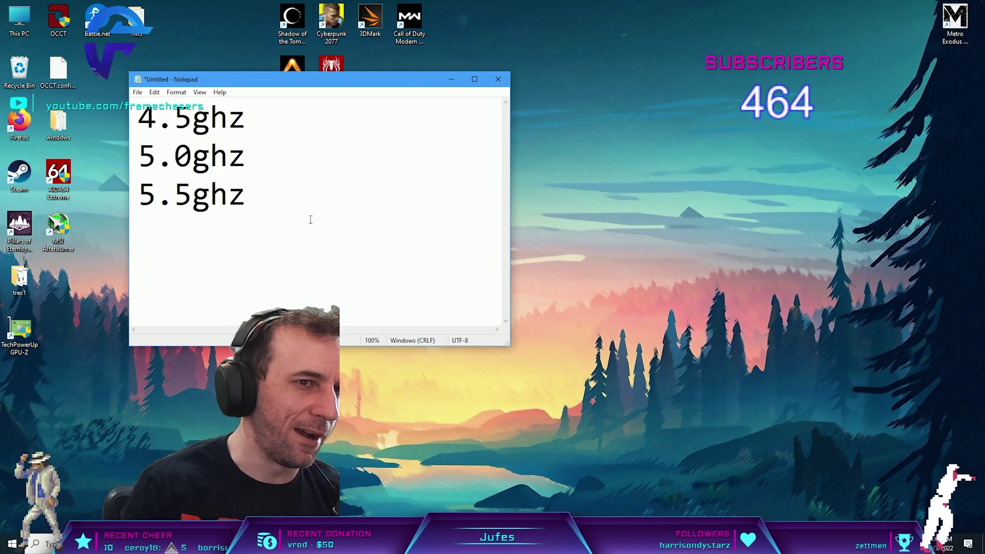
pyautogui.hotkey('ctrl', 'a')
pyautogui.moveTo(241, 79); pyautogui.dragTo(607, 162)
pyautogui.click(687, 299)
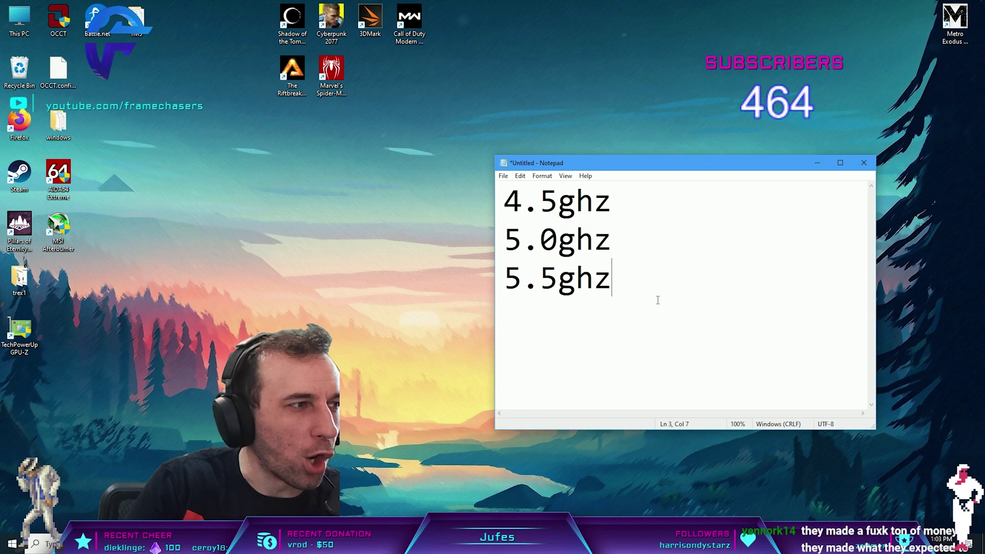
# - Highlight the 5.5ghz and 4.5ghz lines in turn to point them out, and close the note
pyautogui.moveTo(664, 294); pyautogui.dragTo(505, 279)
pyautogui.click(631, 279)
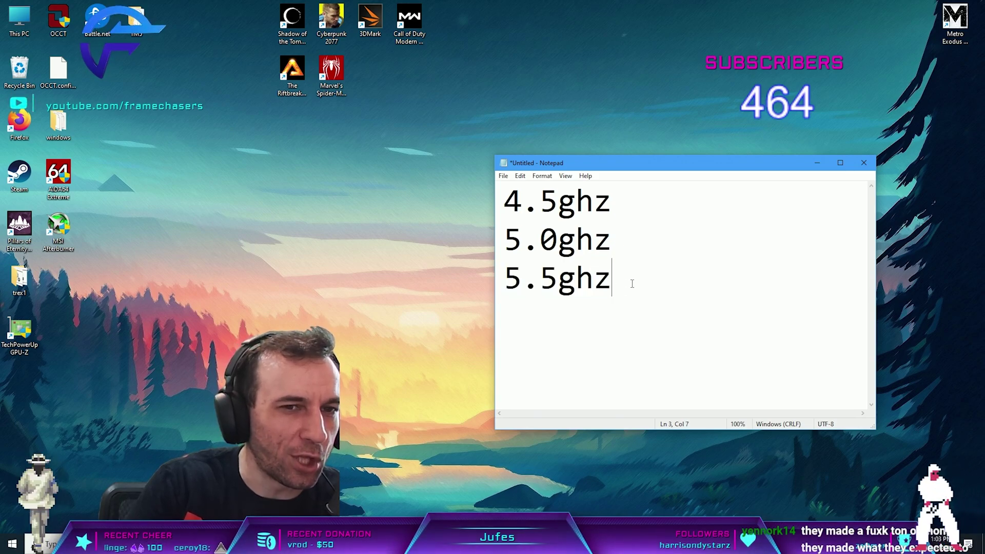
pyautogui.moveTo(667, 288); pyautogui.dragTo(505, 279)
pyautogui.click(667, 289)
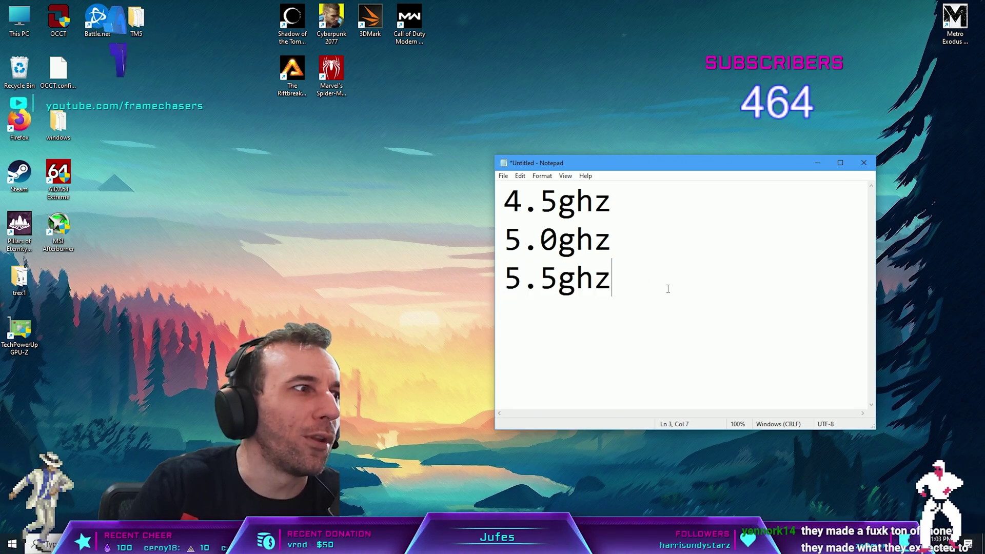
pyautogui.moveTo(625, 168); pyautogui.dragTo(631, 150)
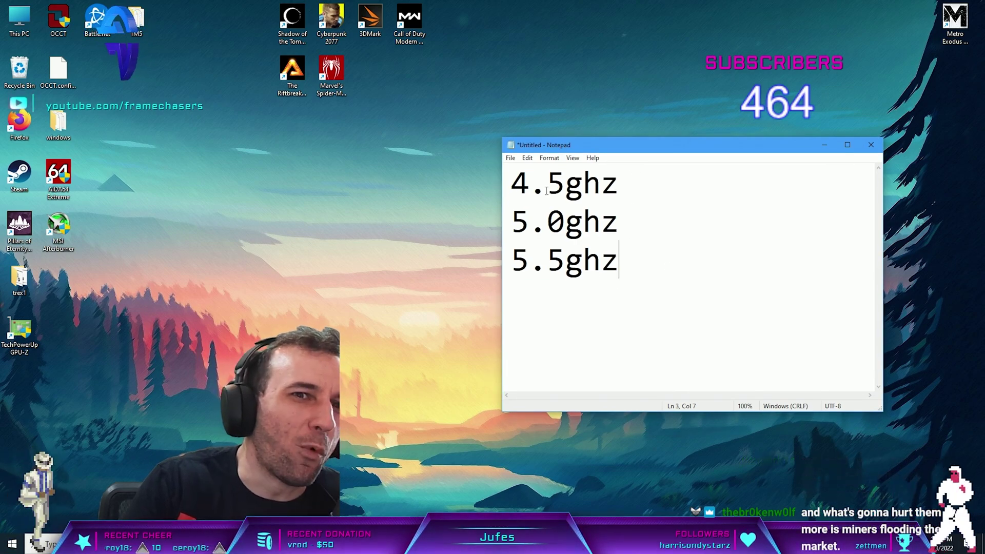
pyautogui.moveTo(512, 184); pyautogui.dragTo(641, 187)
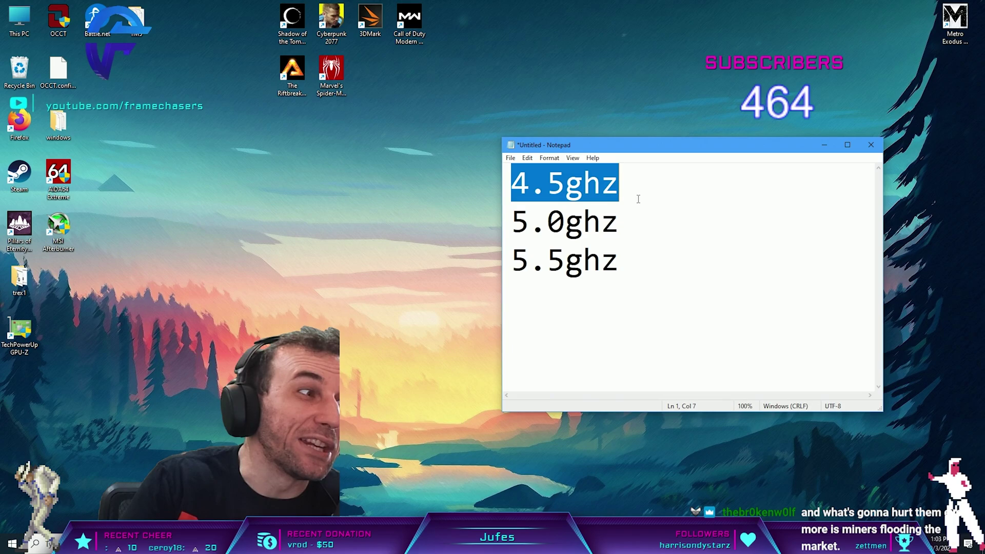
pyautogui.moveTo(512, 260); pyautogui.dragTo(650, 269)
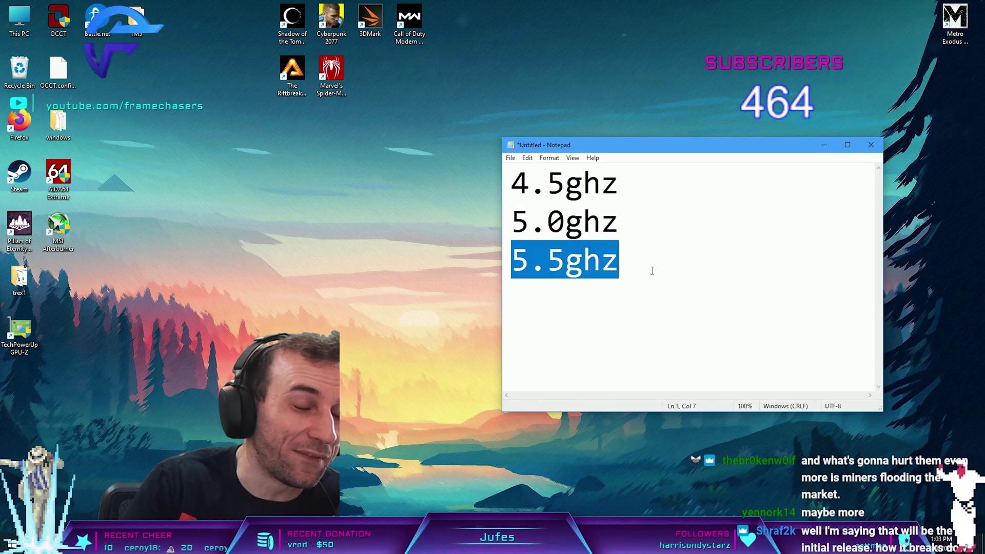
pyautogui.click(650, 268)
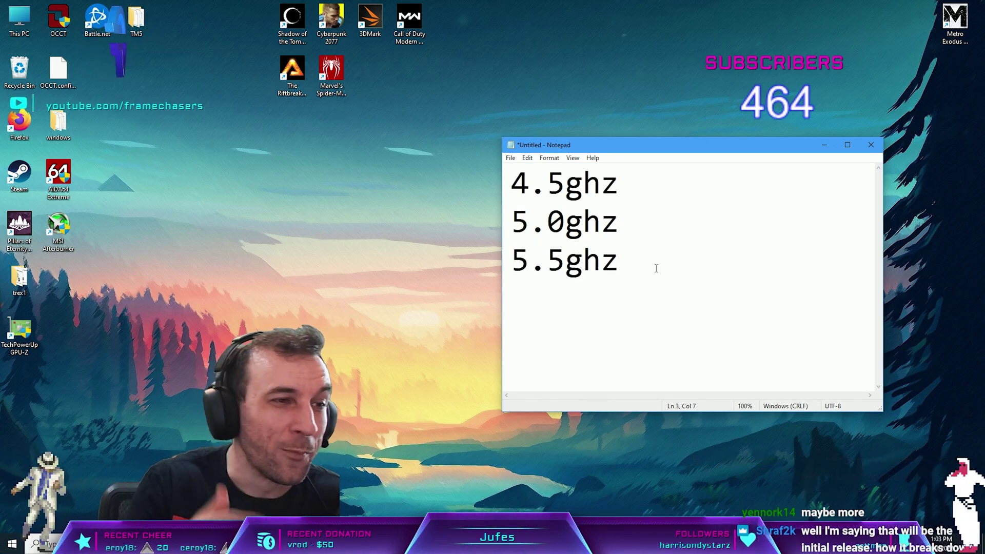
pyautogui.hotkey('alt', 'F4')
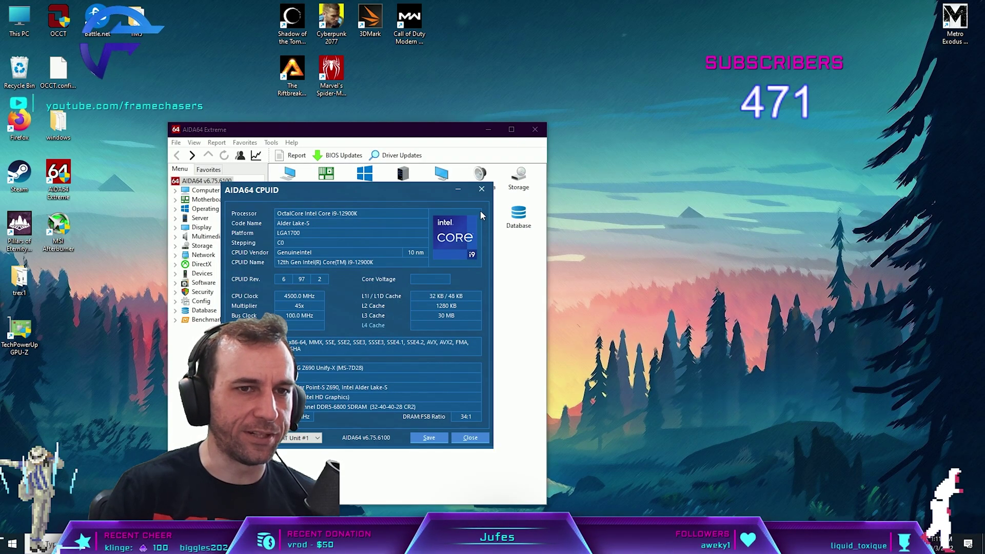
# - Inspect the processor clock, multiplier and memory details in the AIDA64 CPUID window, and close AIDA64
pyautogui.moveTo(394, 192); pyautogui.dragTo(689, 186)
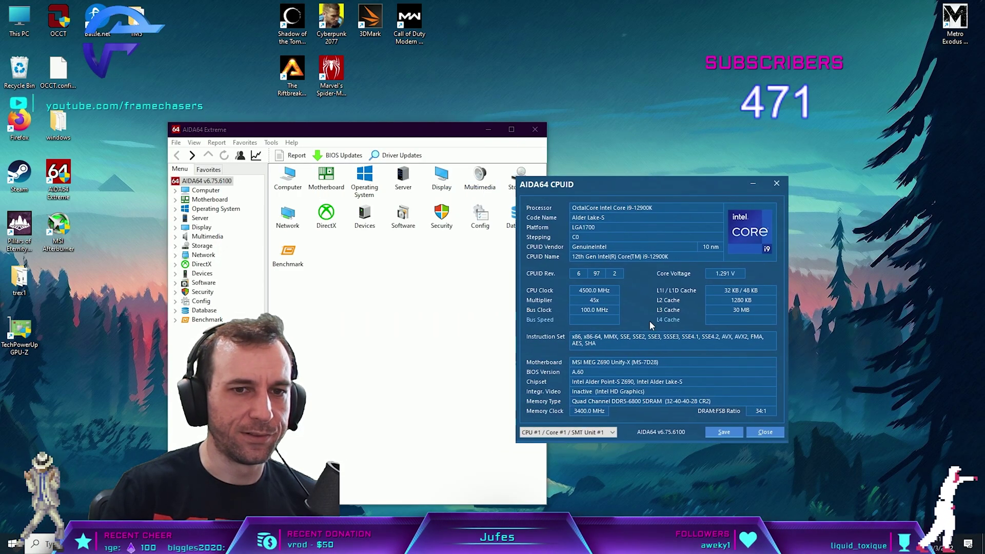
pyautogui.click(776, 183)
pyautogui.click(535, 129)
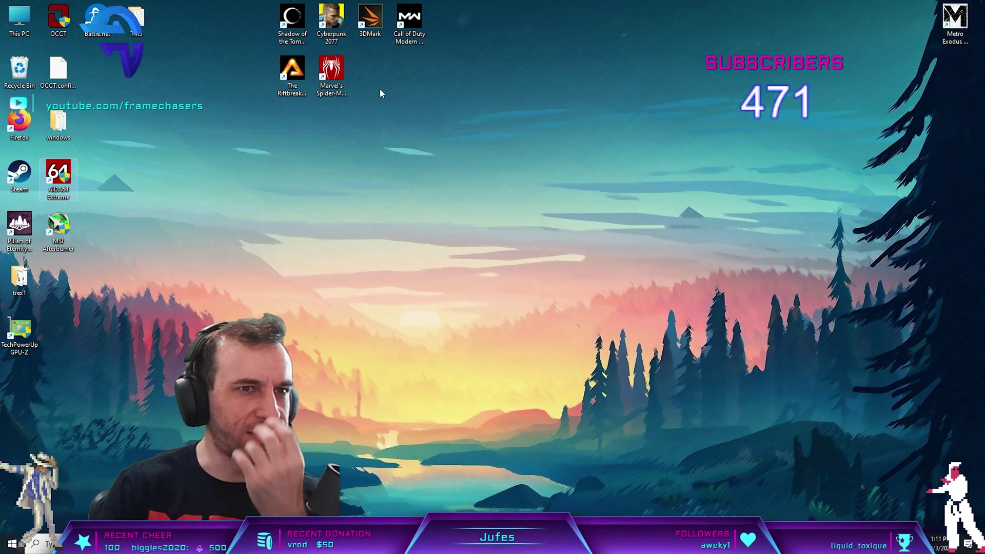
# - Launch MSI Afterburner and line up the Shadow of the Tomb Raider, 3DMark, Riftbreaker and Call of Duty shortcuts in one row on the desktop
pyautogui.moveTo(292, 72); pyautogui.dragTo(681, 285)
pyautogui.doubleClick(58, 231)
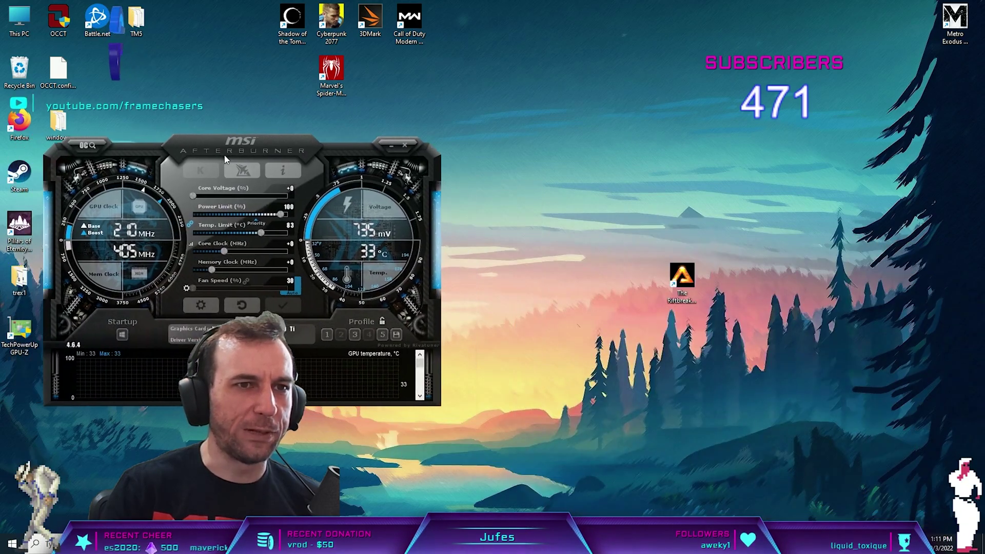
pyautogui.moveTo(409, 20); pyautogui.dragTo(721, 280)
pyautogui.moveTo(369, 21); pyautogui.dragTo(643, 277)
pyautogui.moveTo(292, 20); pyautogui.dragTo(605, 279)
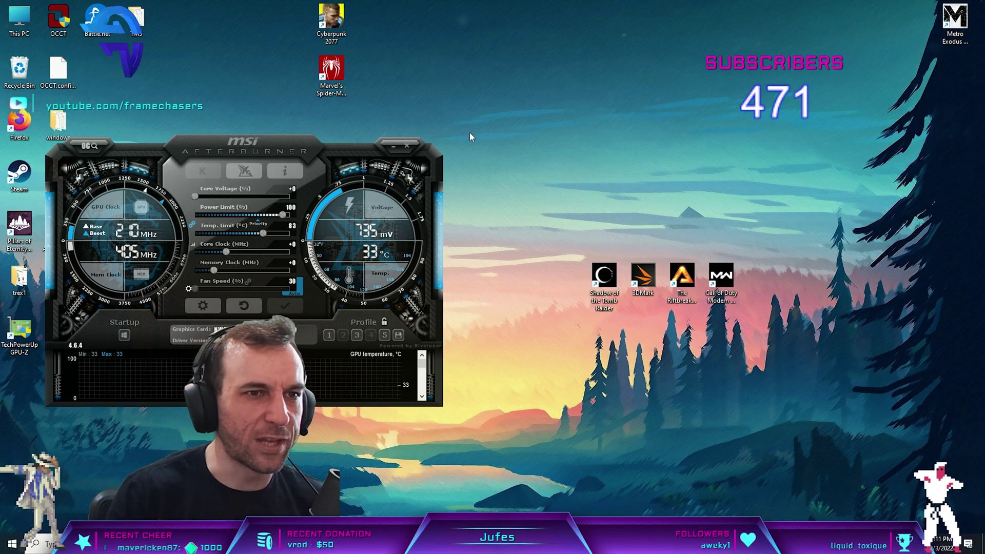
pyautogui.moveTo(263, 145); pyautogui.dragTo(295, 143)
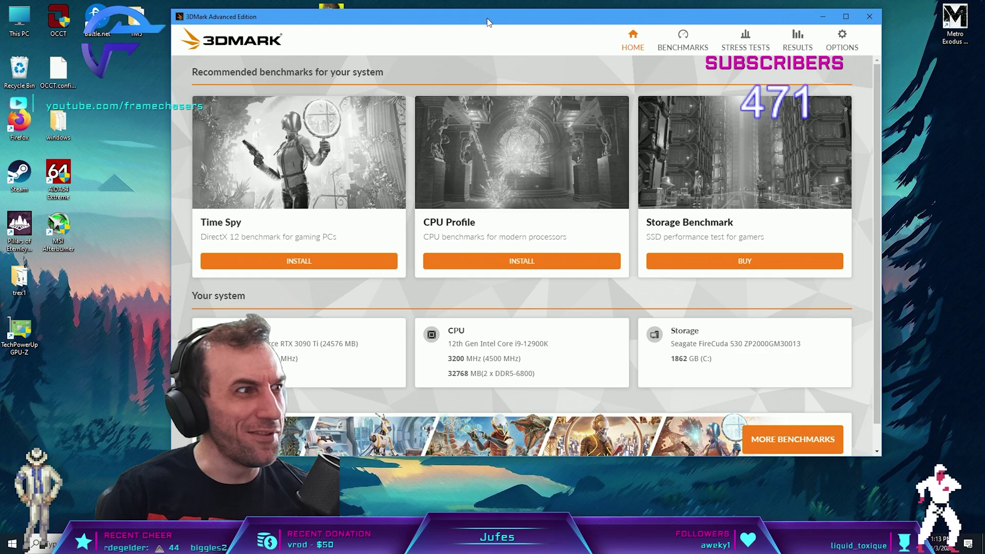
# - Start installing the Time Spy benchmark in 3DMark
pyautogui.moveTo(486, 22); pyautogui.dragTo(479, 24)
pyautogui.click(346, 264)
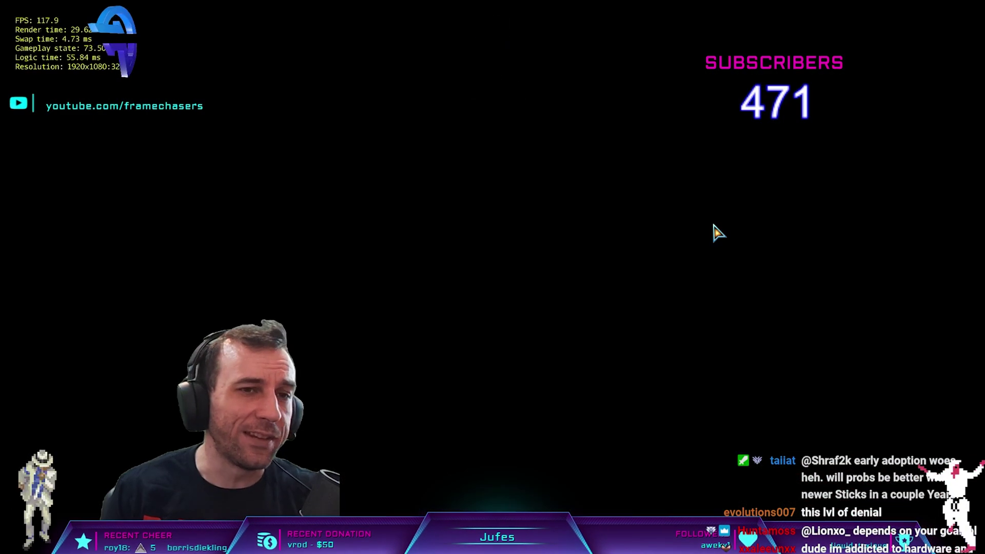
# - Watch the Riftbreaker intense benchmark follow the attack along the base walls, review its framerate results, and exit the game
pyautogui.press('a')
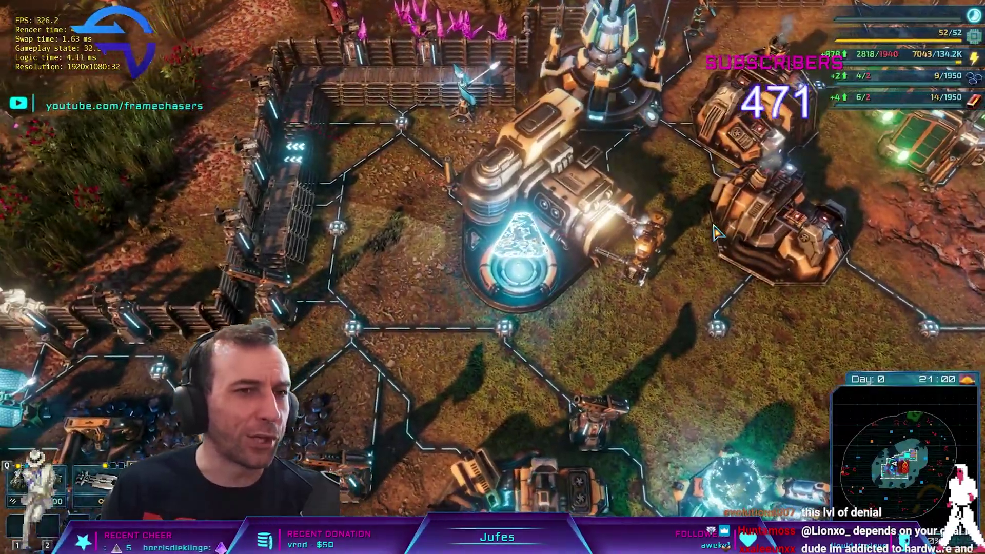
pyautogui.press('a')
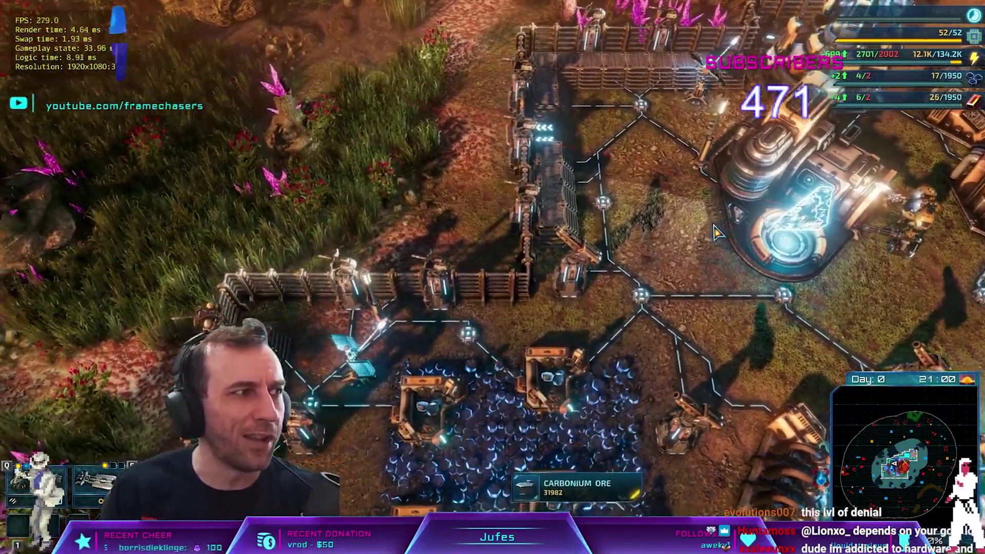
pyautogui.press('a')
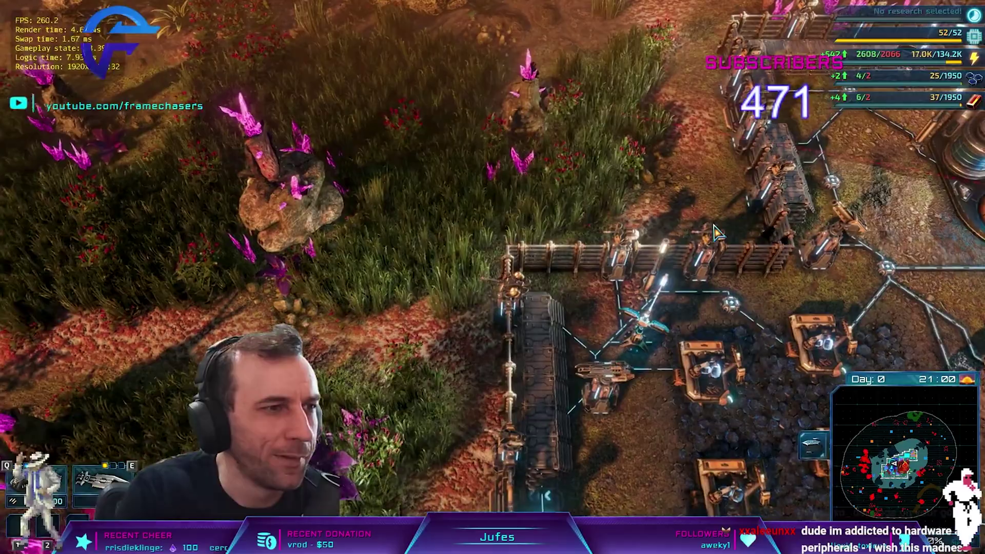
pyautogui.press('a')
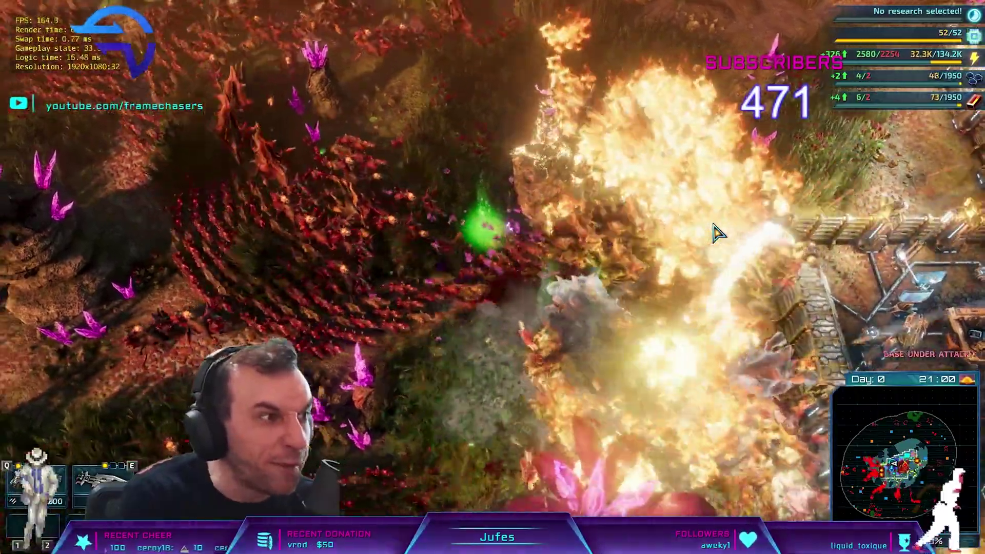
pyautogui.press('s')
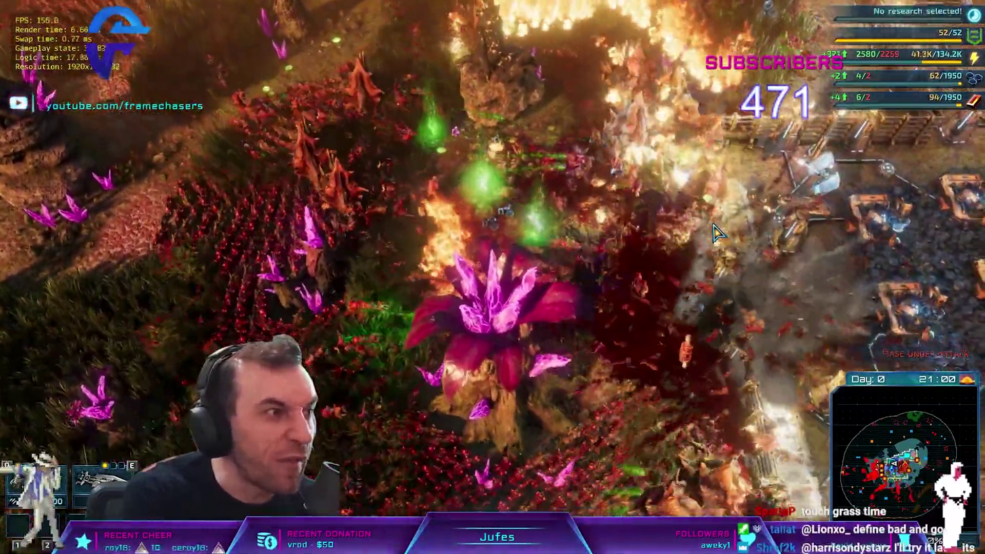
pyautogui.press('s')
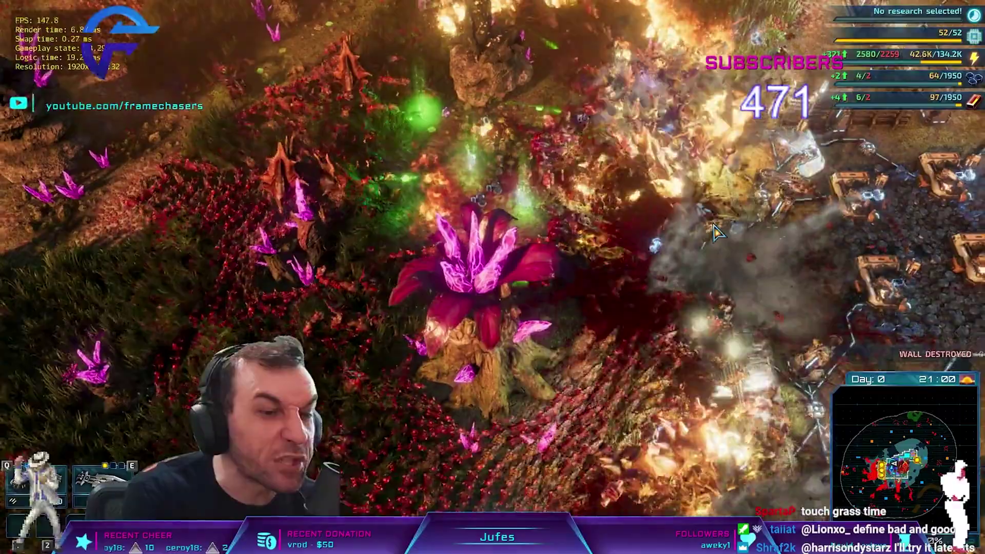
pyautogui.press('s')
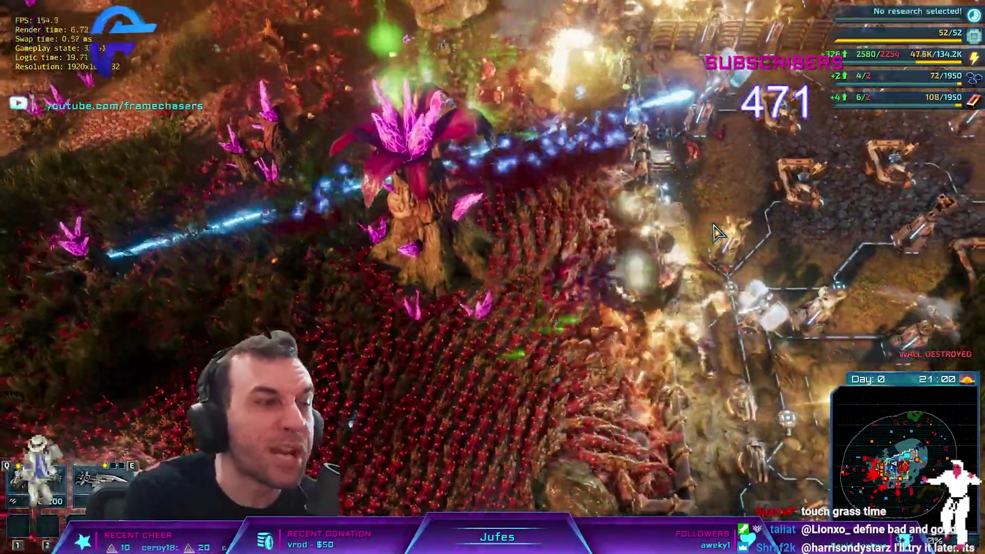
pyautogui.press('s')
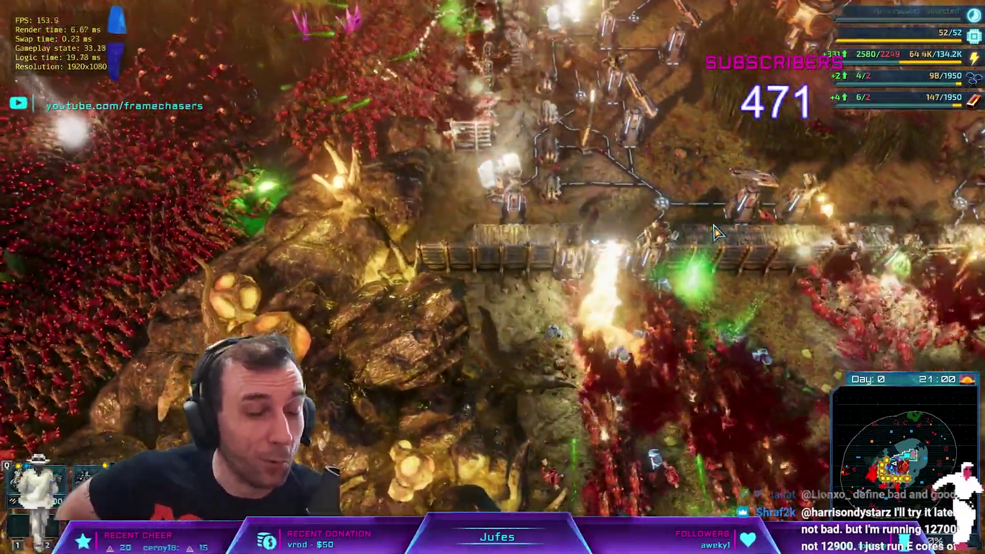
pyautogui.press('s')
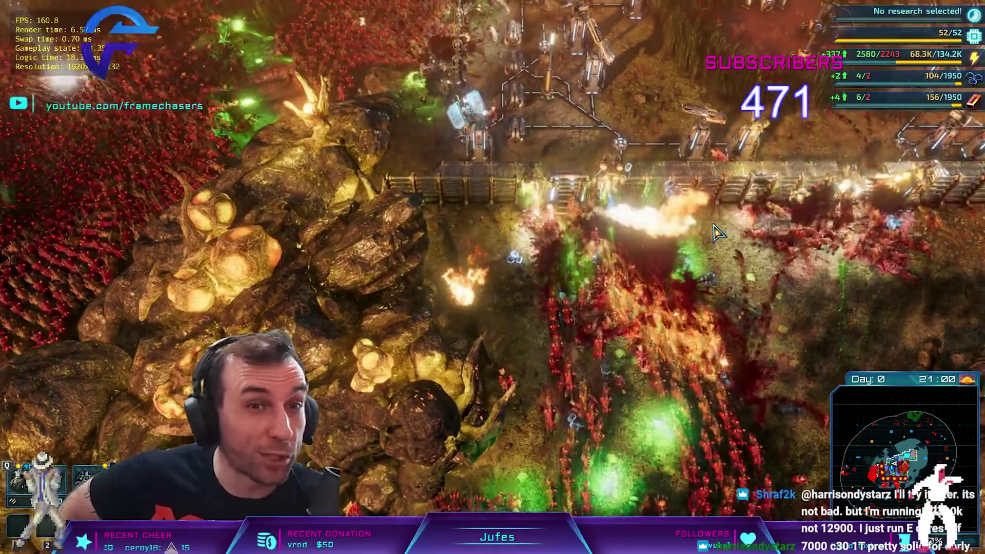
pyautogui.press('d')
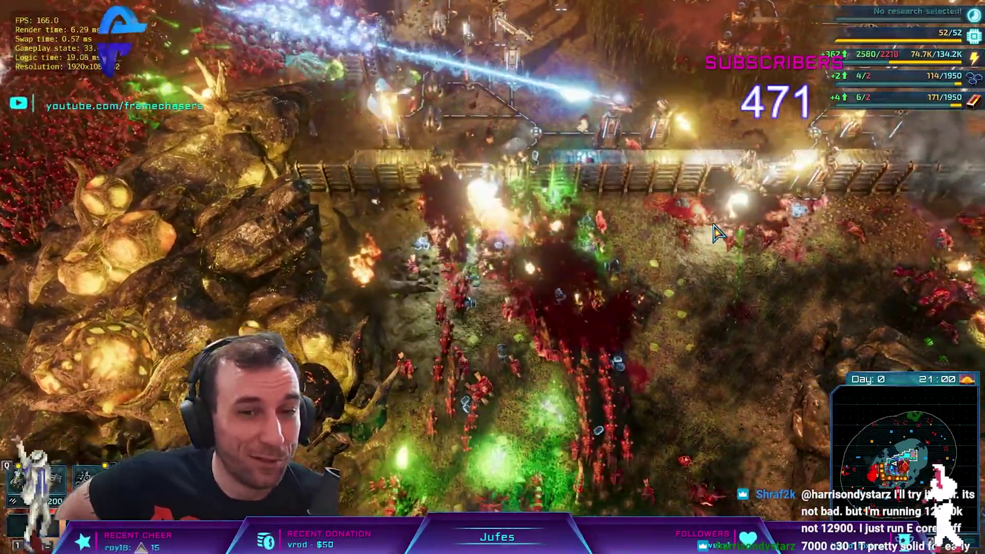
pyautogui.press('d')
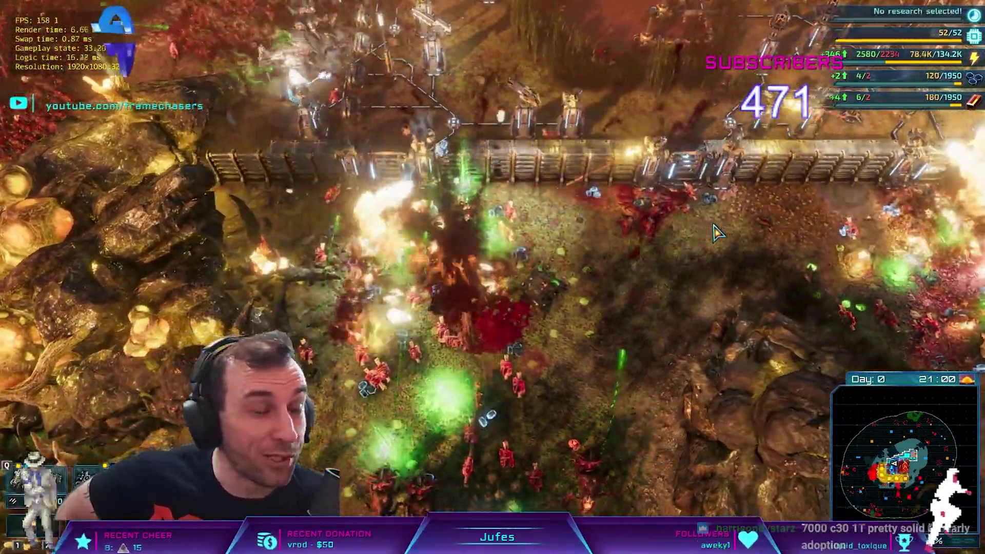
pyautogui.press('d')
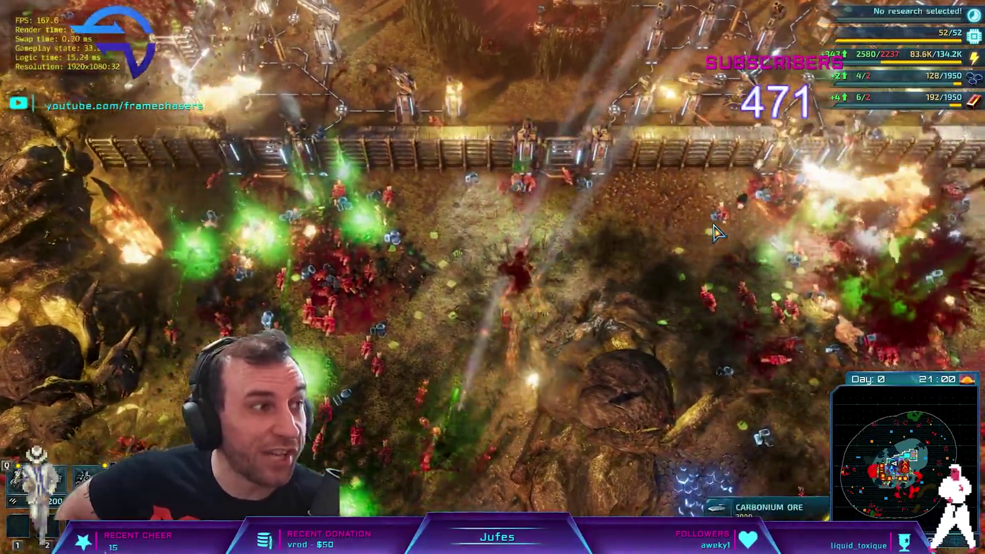
pyautogui.press('d')
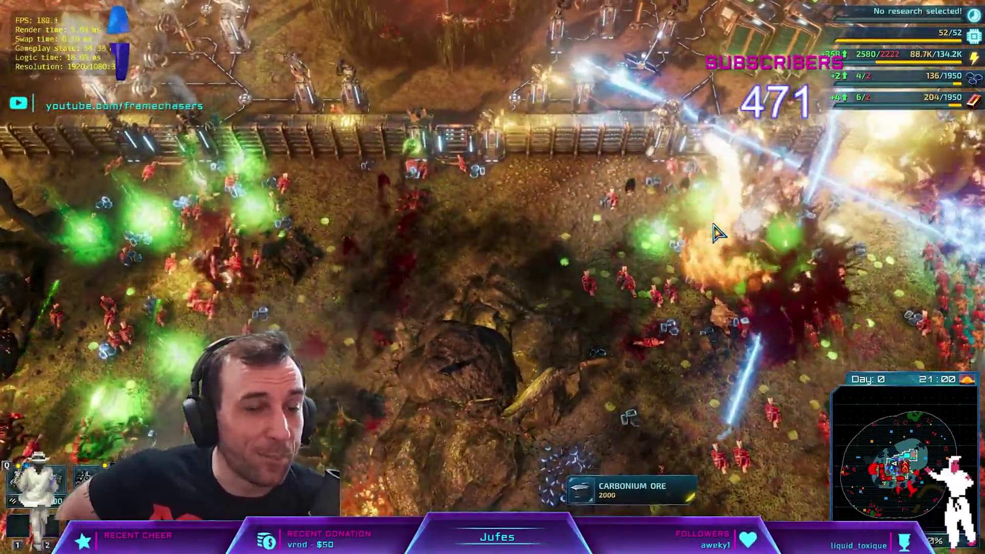
pyautogui.press('d')
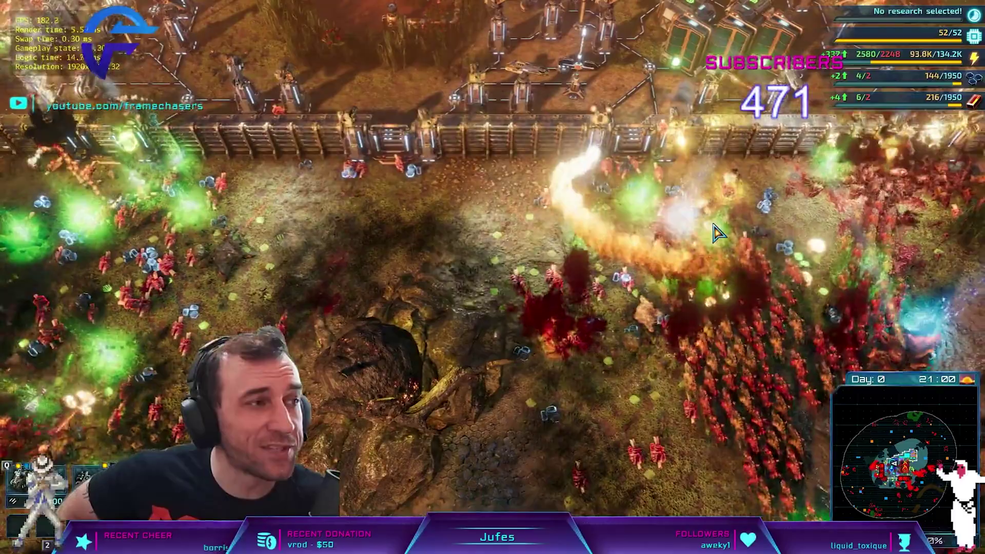
pyautogui.press('d')
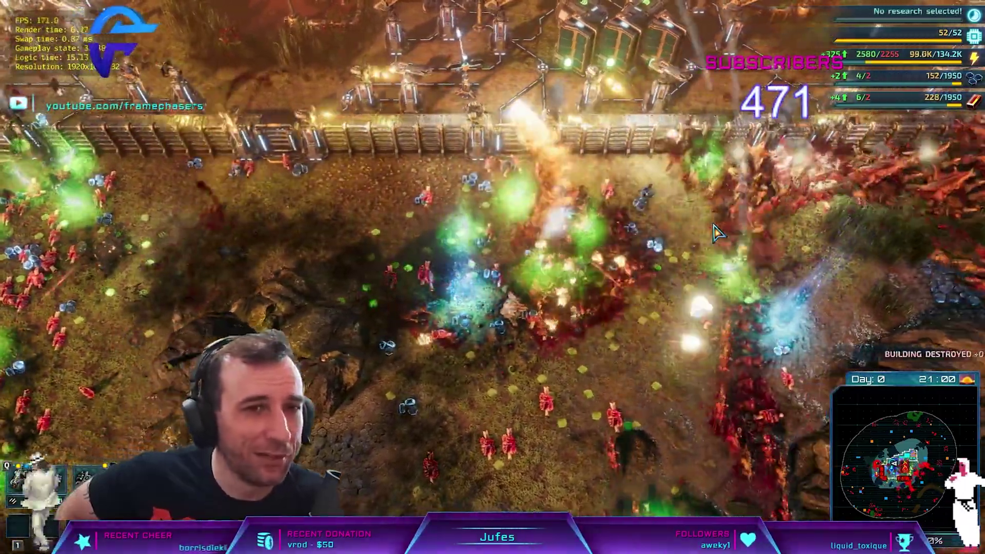
pyautogui.press('d')
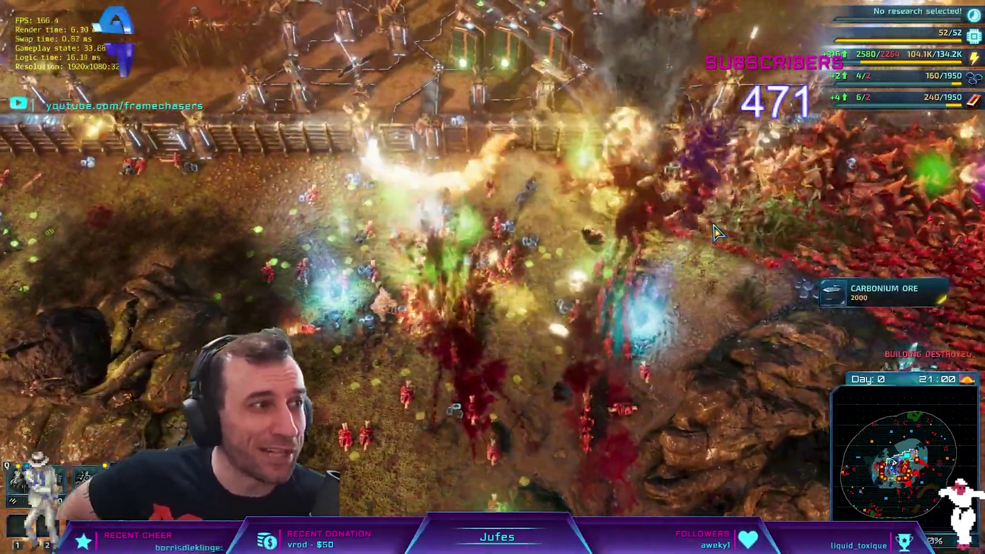
pyautogui.press('d')
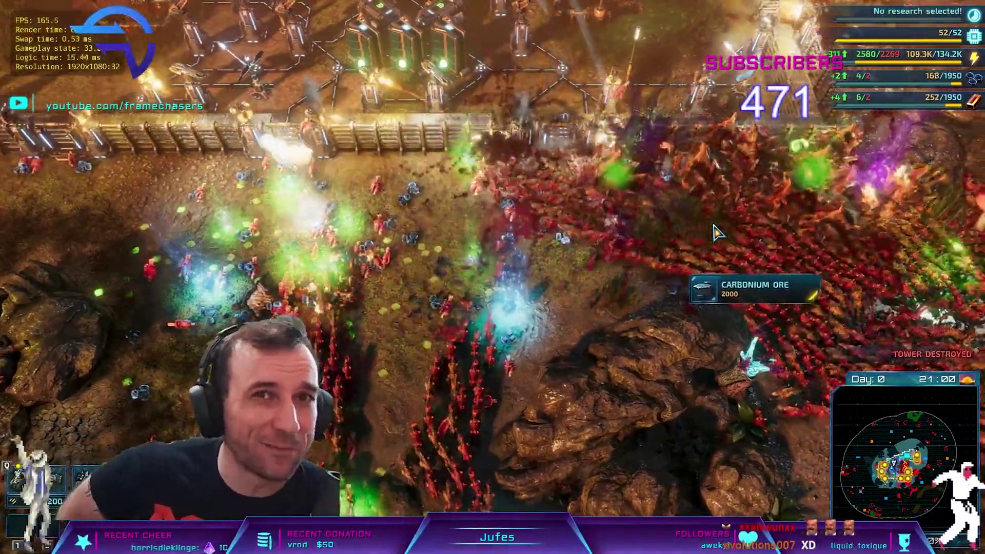
pyautogui.press('d')
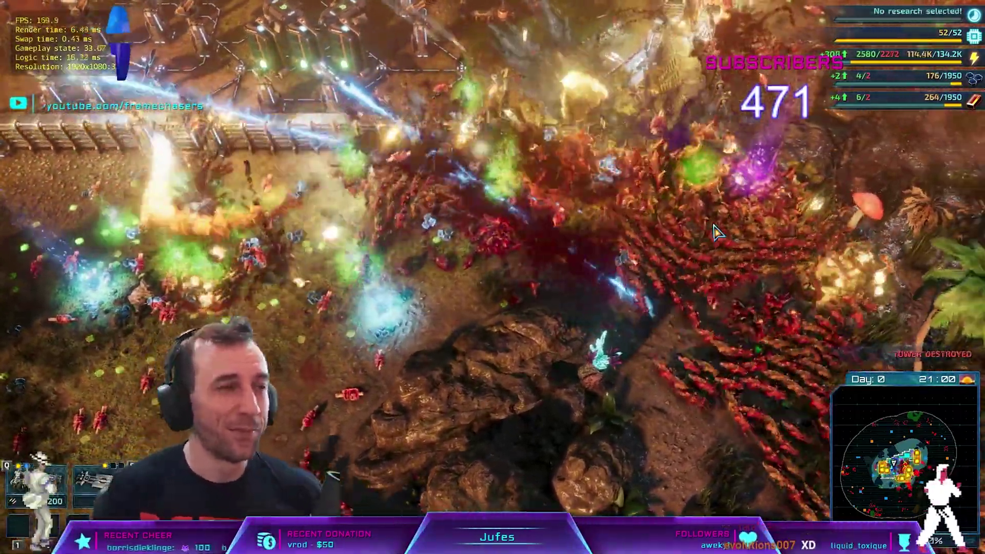
pyautogui.press('d')
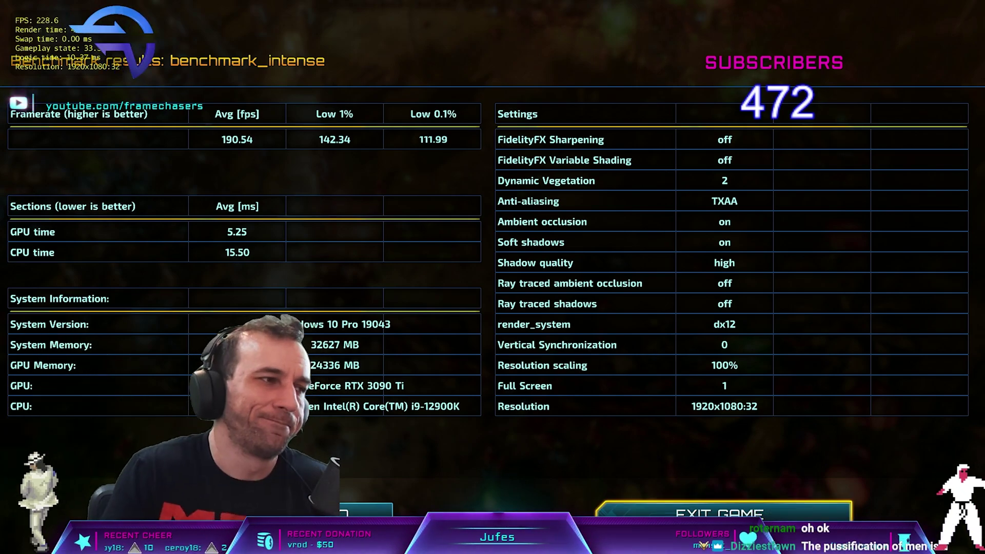
pyautogui.click(723, 513)
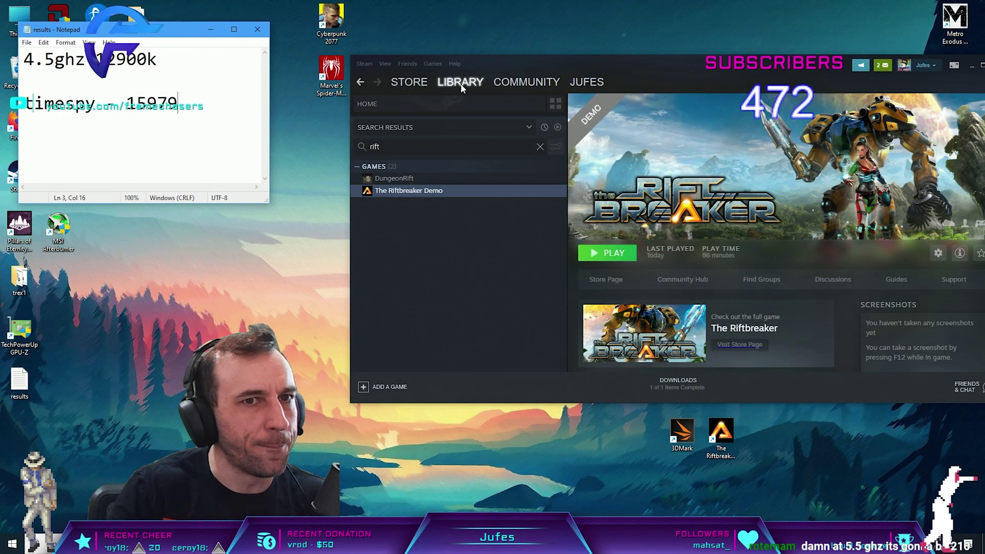
# - Resize the Steam window and arrange it beside the results note so both stay visible on the desktop
pyautogui.doubleClick(549, 65)
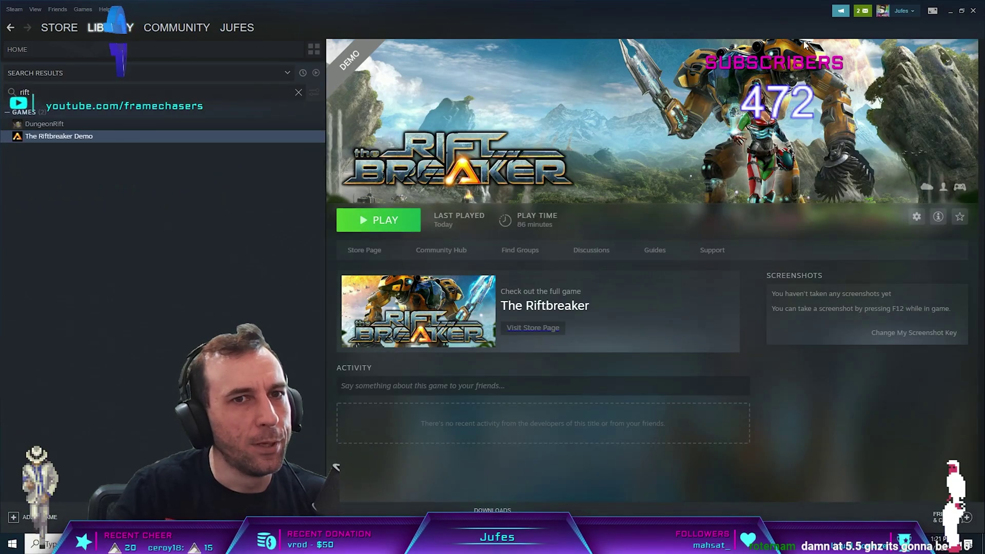
pyautogui.doubleClick(374, 9)
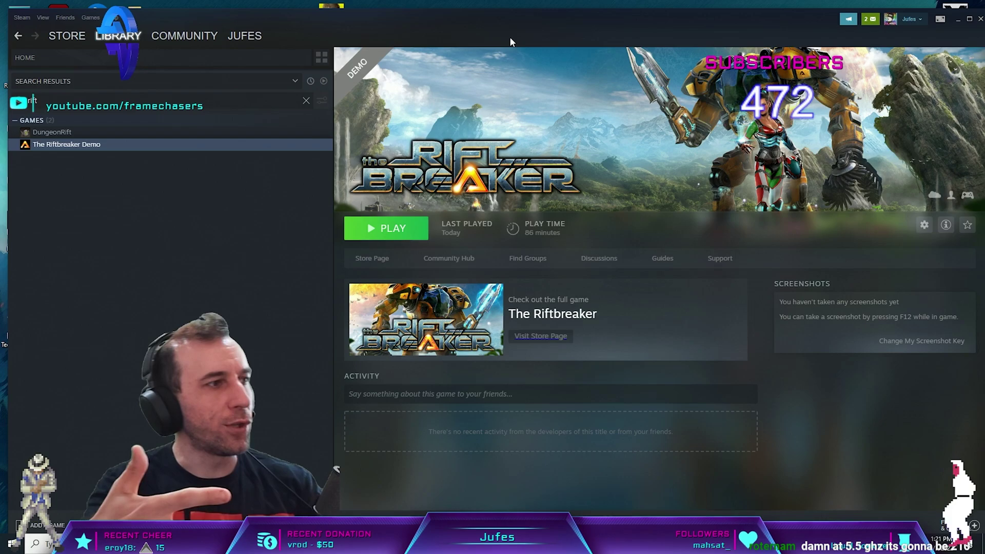
pyautogui.moveTo(639, 23); pyautogui.dragTo(522, 23)
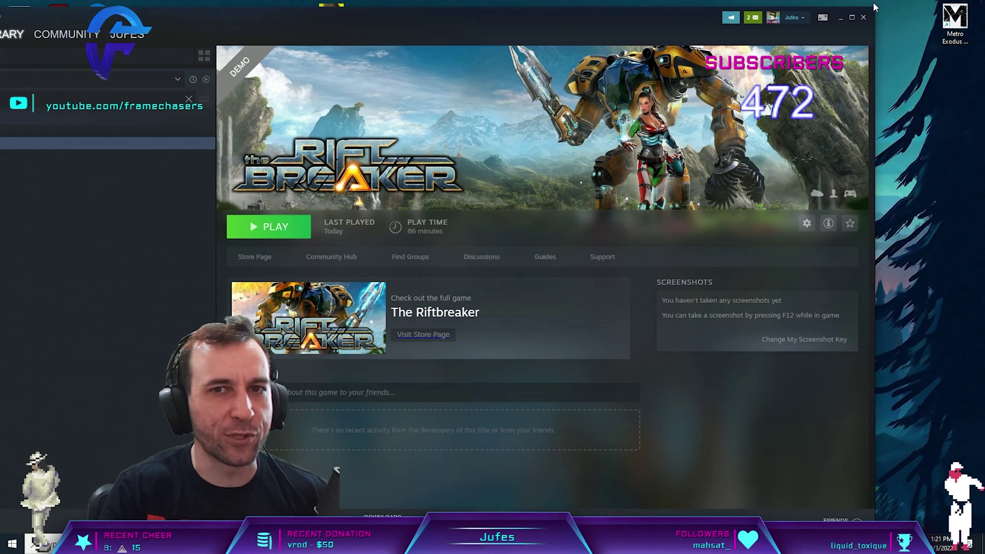
pyautogui.moveTo(269, 17); pyautogui.dragTo(393, 45)
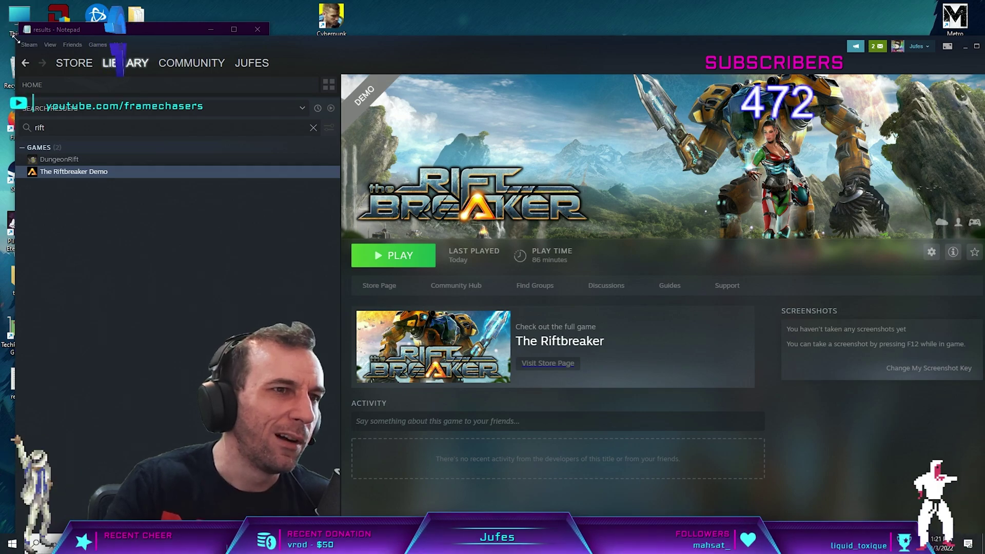
pyautogui.moveTo(15, 36); pyautogui.dragTo(341, 217)
pyautogui.moveTo(537, 228); pyautogui.dragTo(488, 55)
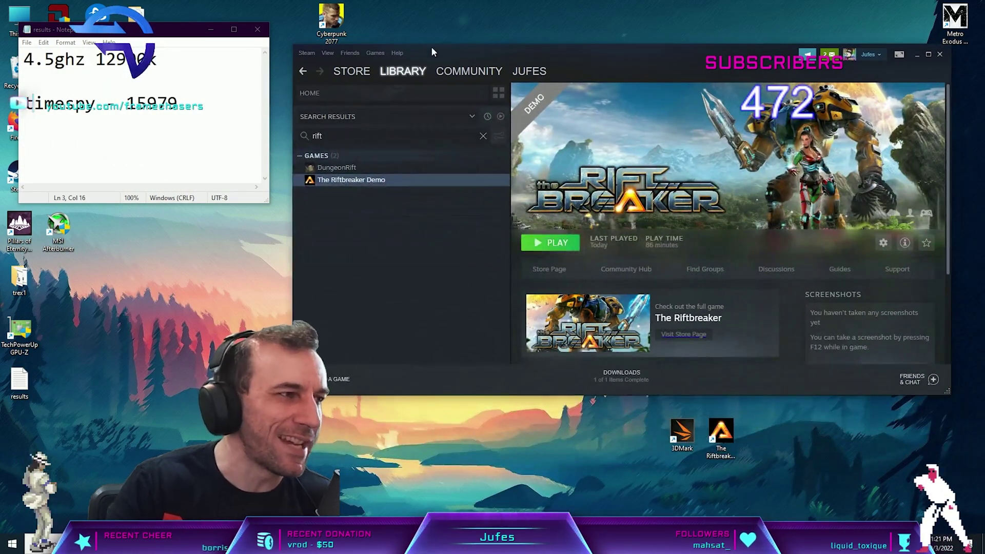
pyautogui.moveTo(148, 37); pyautogui.dragTo(143, 37)
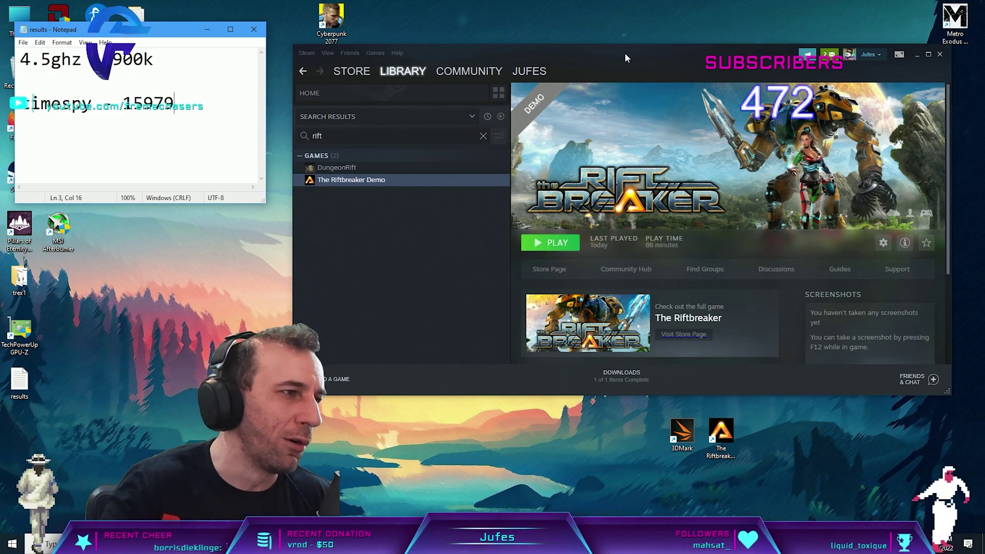
pyautogui.moveTo(945, 390); pyautogui.dragTo(934, 463)
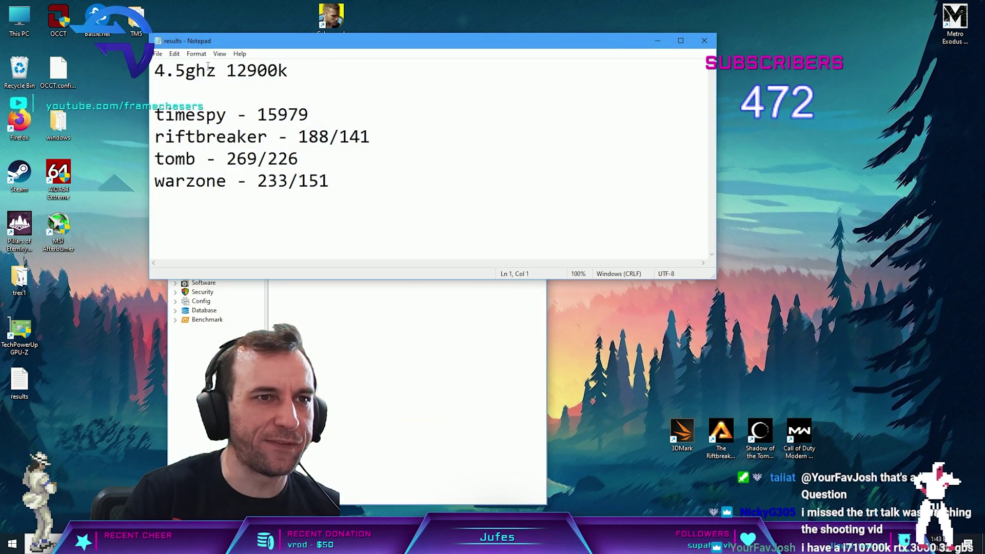
# - Replace 4.5ghz with 4.5/4.4 in the heading of the results note
pyautogui.moveTo(215, 71); pyautogui.dragTo(185, 71)
pyautogui.write('/')
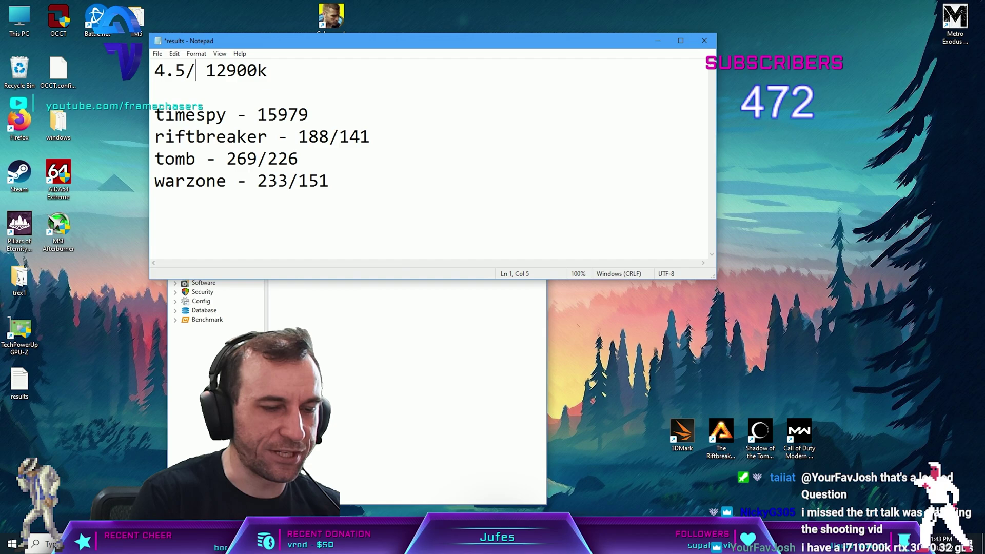
pyautogui.write('4.4')
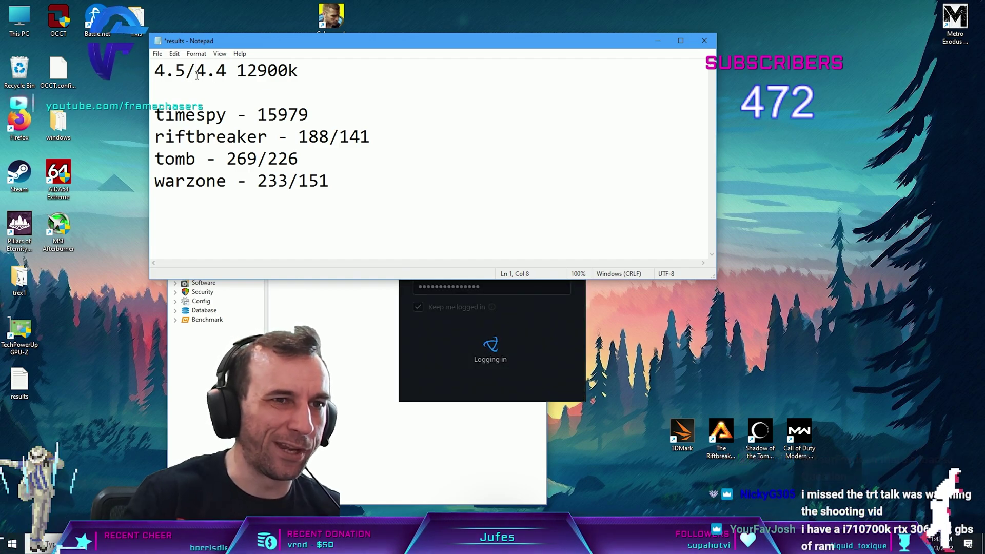
# - Add a new 5.0/4.8 heading below the warzone result, separated by a blank line
pyautogui.press('Return')
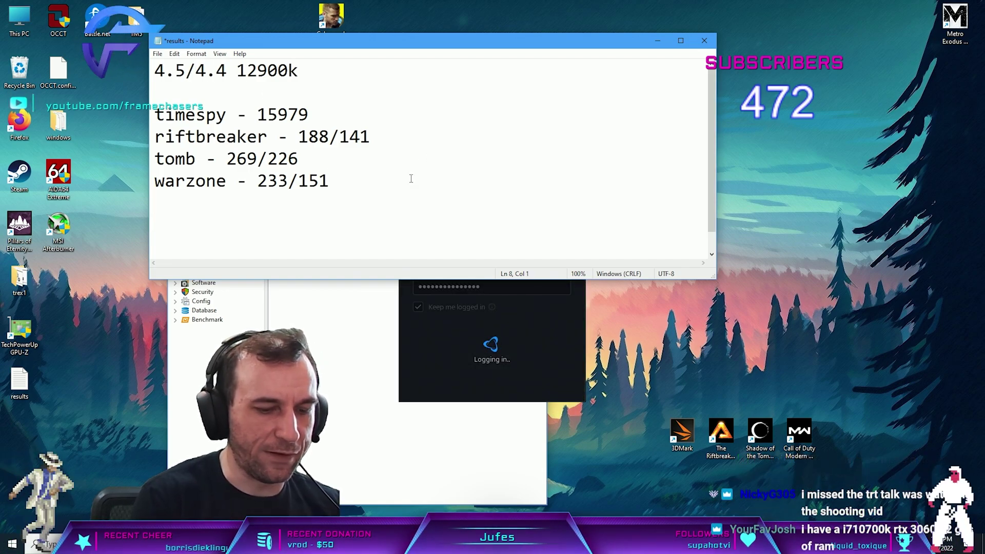
pyautogui.write('5.0')
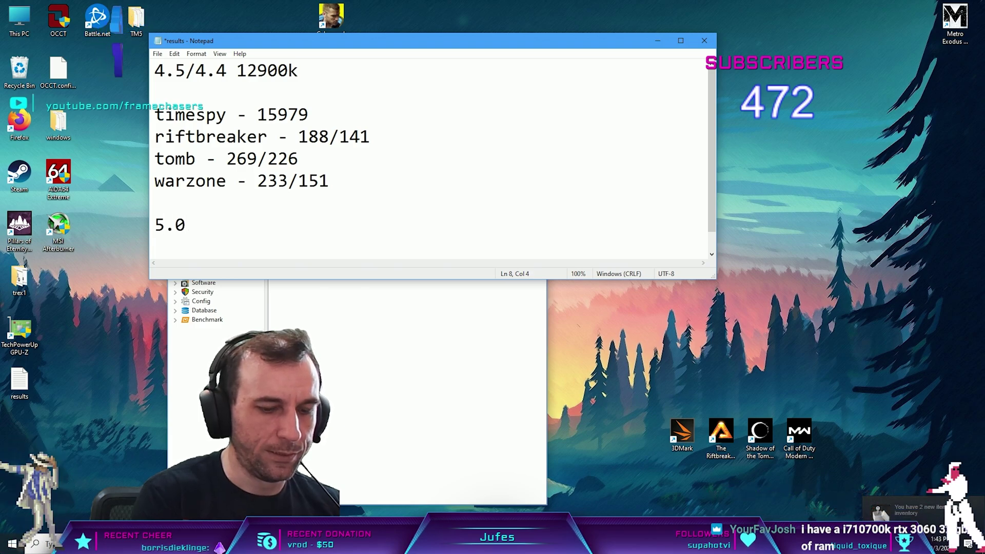
pyautogui.write('/4.8')
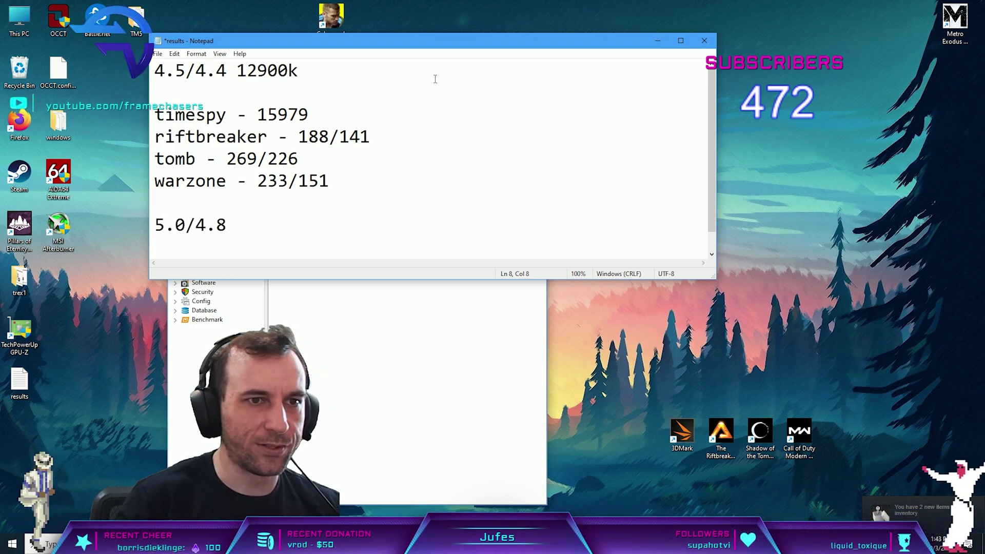
# - Move the results note clear of AIDA64, inspect the processor details in the AIDA64 CPUID window, and close AIDA64
pyautogui.moveTo(410, 41); pyautogui.dragTo(706, 39)
pyautogui.moveTo(349, 132); pyautogui.dragTo(249, 93)
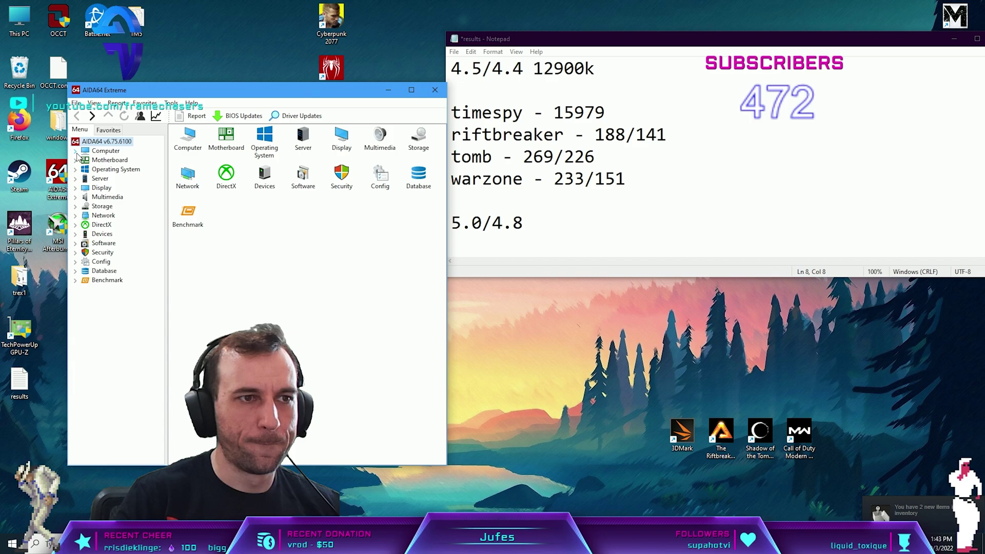
pyautogui.click(171, 103)
pyautogui.click(205, 155)
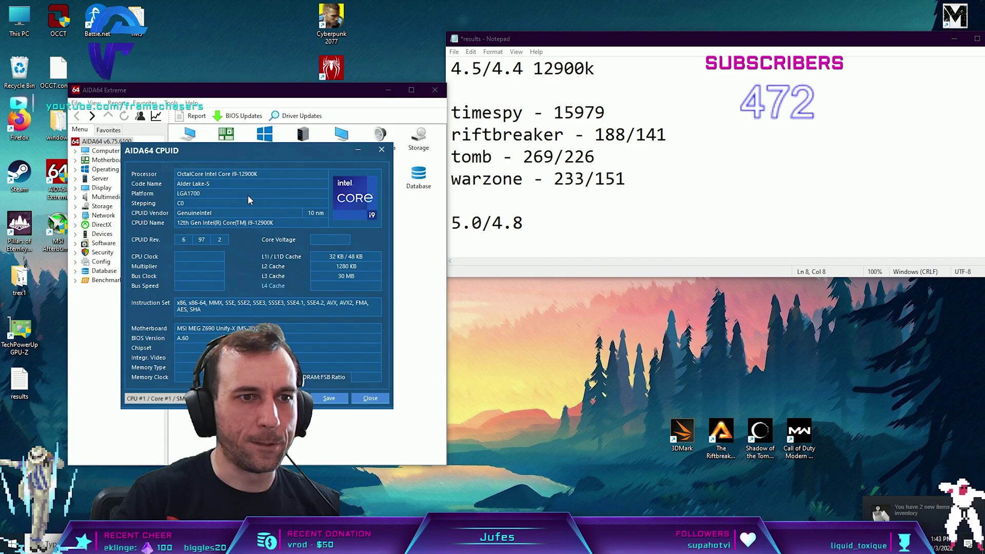
pyautogui.click(381, 149)
pyautogui.click(435, 90)
pyautogui.moveTo(600, 41); pyautogui.dragTo(566, 25)
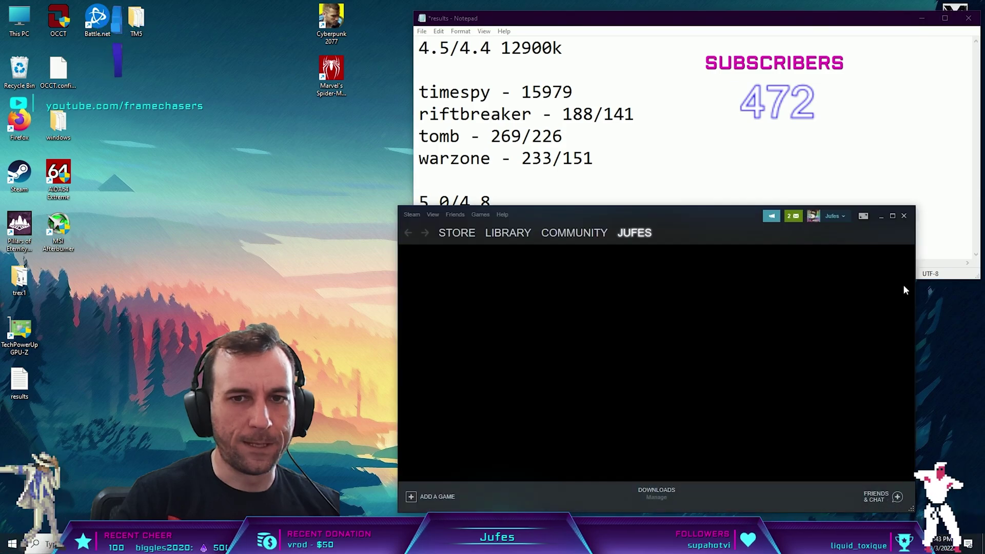
# - Uncover the desktop game shortcuts by closing Steam and narrowing the results note, and launch 3DMark
pyautogui.click(904, 217)
pyautogui.moveTo(978, 279); pyautogui.dragTo(806, 314)
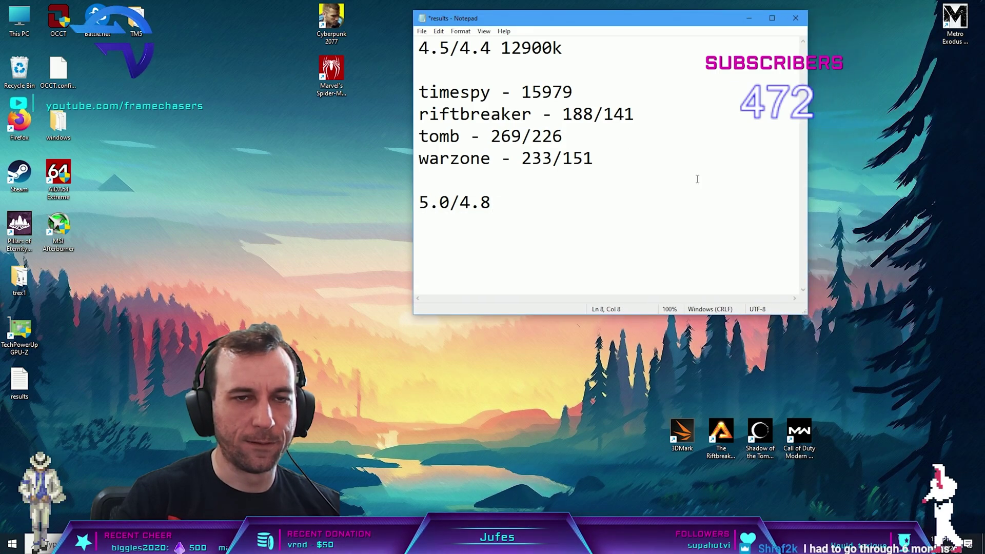
pyautogui.moveTo(551, 23); pyautogui.dragTo(526, 25)
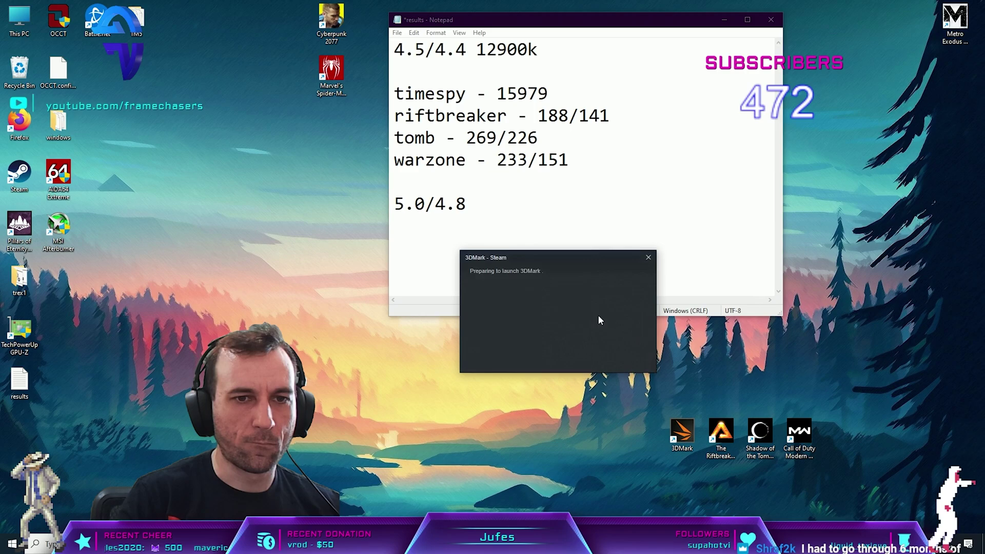
# - Copy the timespy, riftbreaker, tomb and warzone lines below the 5.0/4.8 heading, leaving a blank line in between
pyautogui.click(552, 236)
pyautogui.press('Return')
pyautogui.press('Return')
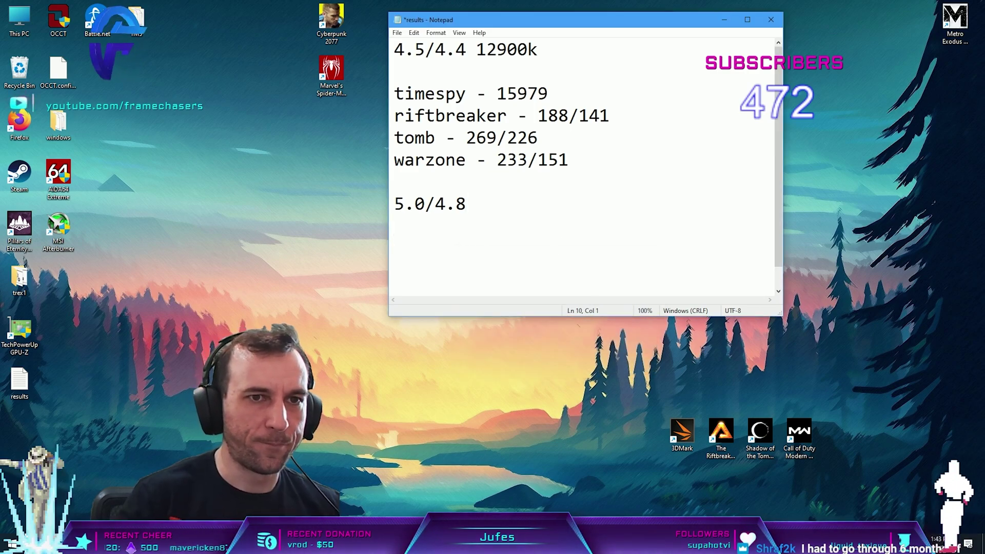
pyautogui.moveTo(393, 94); pyautogui.dragTo(569, 160)
pyautogui.hotkey('ctrl', 'c')
pyautogui.click(646, 229)
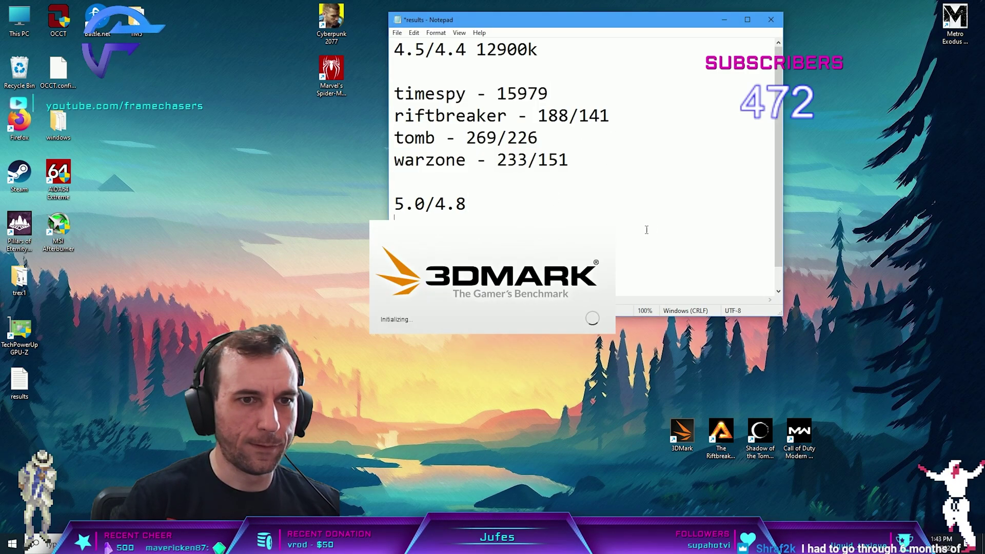
pyautogui.moveTo(536, 19); pyautogui.dragTo(177, 94)
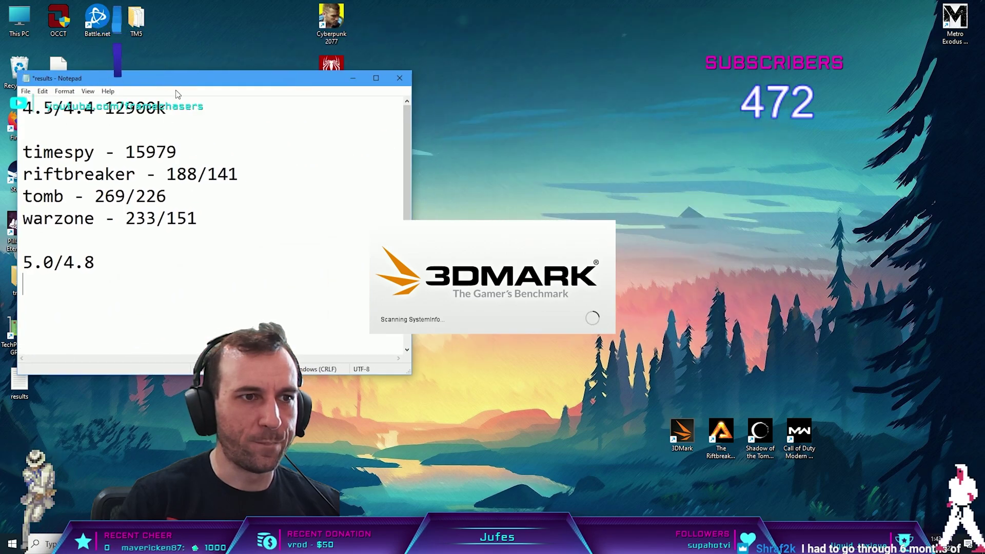
pyautogui.hotkey('ctrl', 'v')
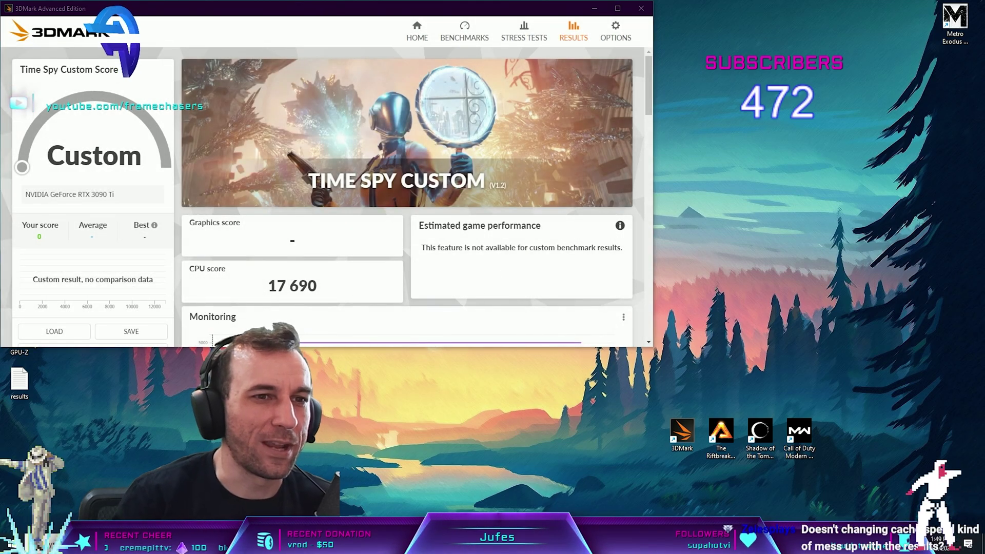
# - Move the 3DMark result window off the desktop files, bring up the results note and enlarge it to show both sections
pyautogui.moveTo(267, 15); pyautogui.dragTo(464, 40)
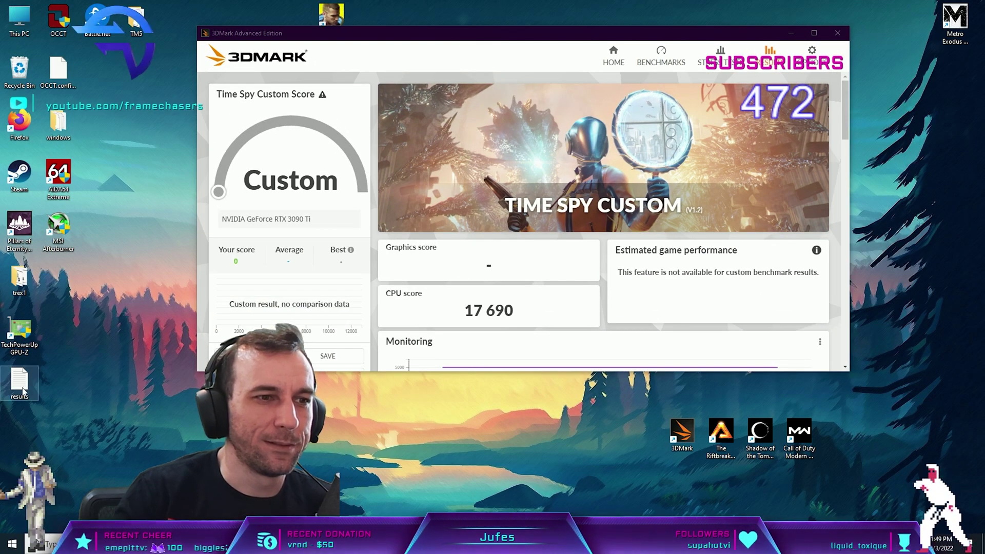
pyautogui.hotkey('alt', 'Tab')
pyautogui.scroll(-3, 354, 231)
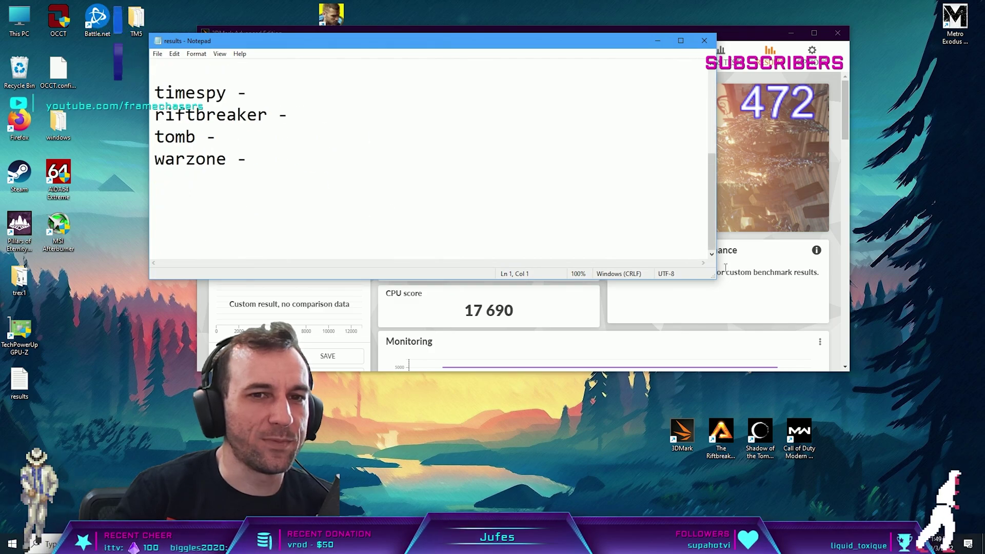
pyautogui.moveTo(714, 277); pyautogui.dragTo(812, 484)
# - Set the results note's font size to 22
pyautogui.click(196, 54)
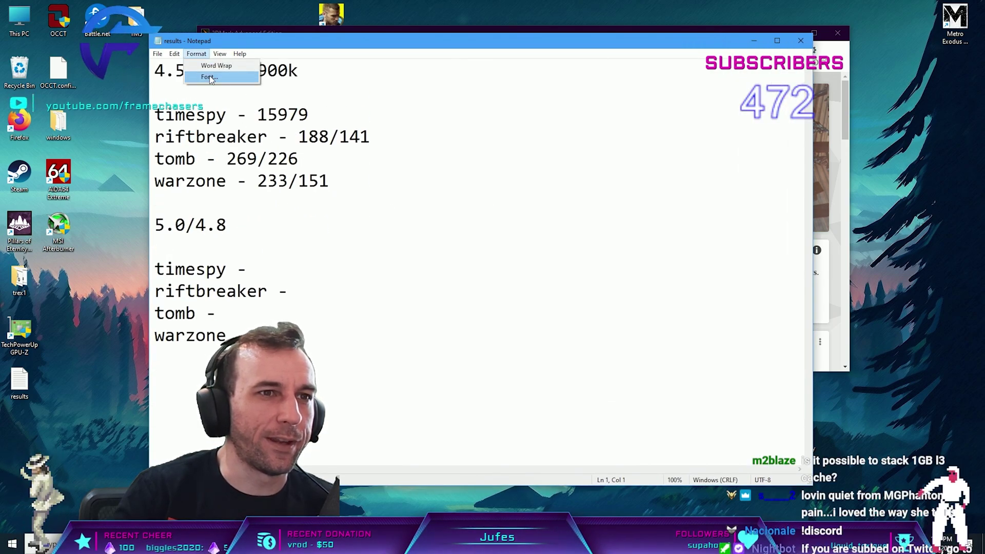
pyautogui.click(205, 74)
pyautogui.click(359, 165)
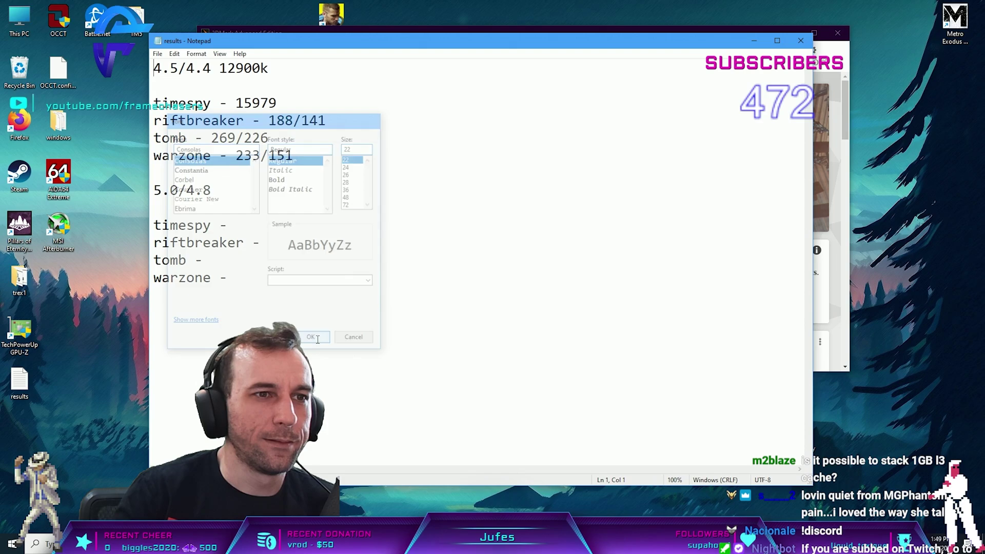
pyautogui.press('Return')
# - Narrow the results note to reveal the 3DMark CPU score and enter 17690 as the timespy result under 5.0/4.8
pyautogui.moveTo(813, 485); pyautogui.dragTo(435, 428)
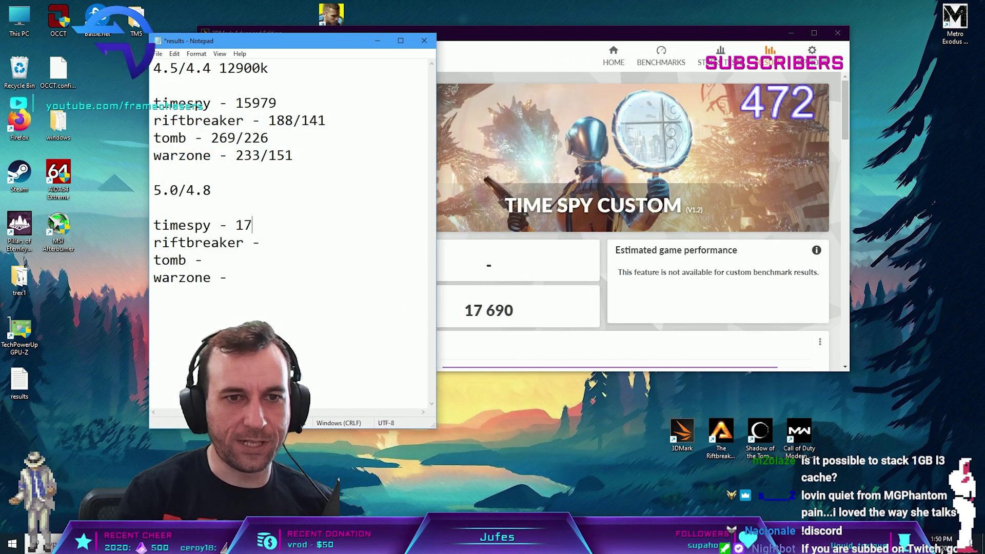
pyautogui.write('0')
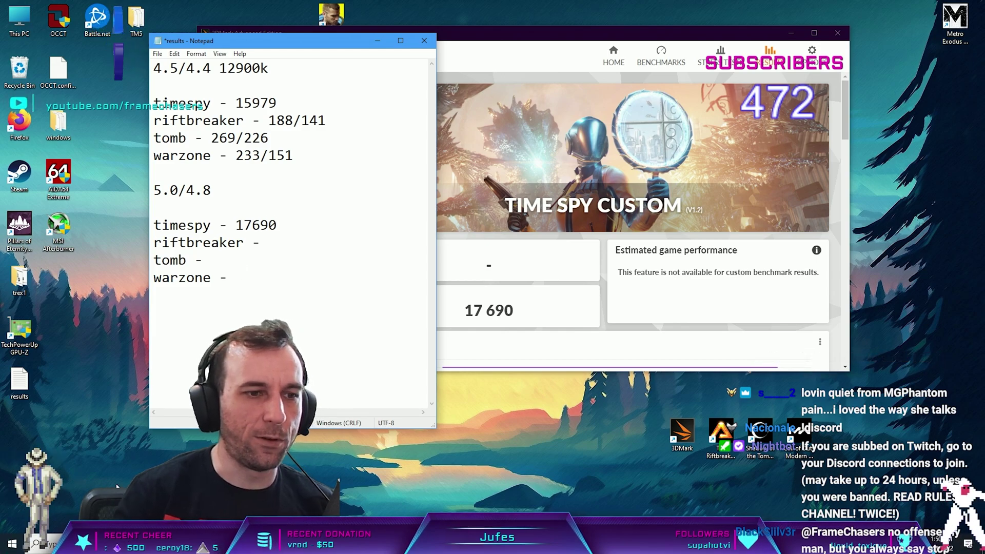
# - Open Calculator and divide 5000 by 4500 to work out the clock speed increase
pyautogui.press('super')
pyautogui.write('calc')
pyautogui.press('Return')
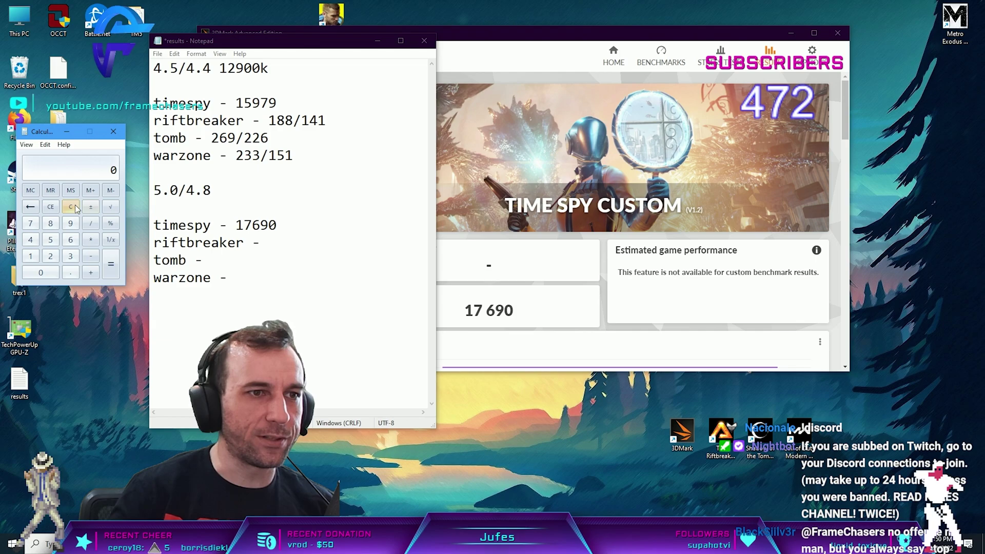
pyautogui.press('5')
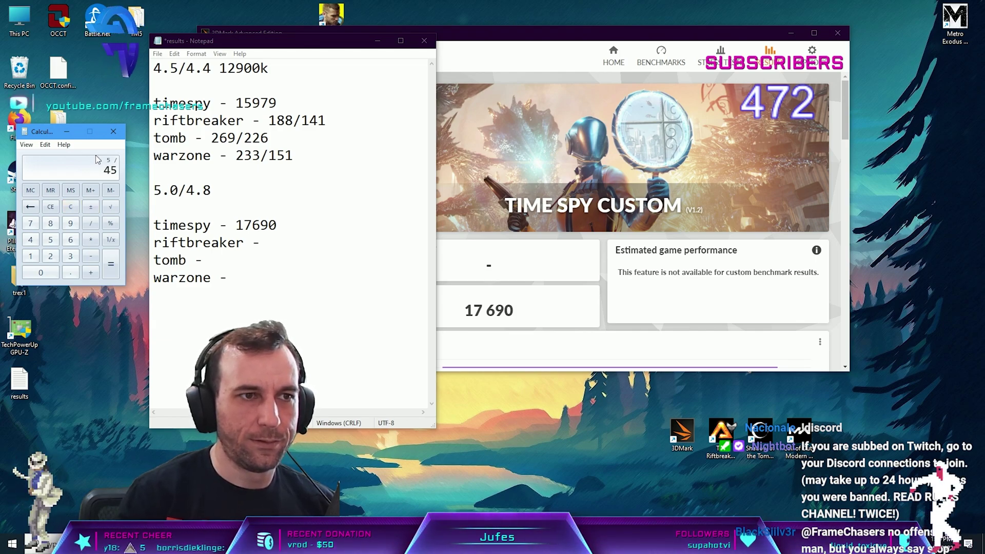
pyautogui.write('500')
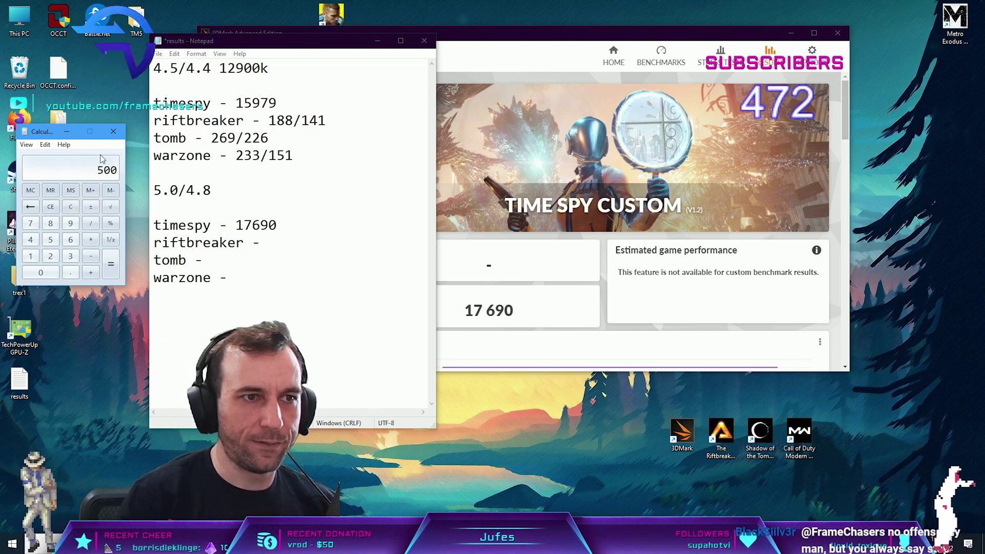
pyautogui.write('/450')
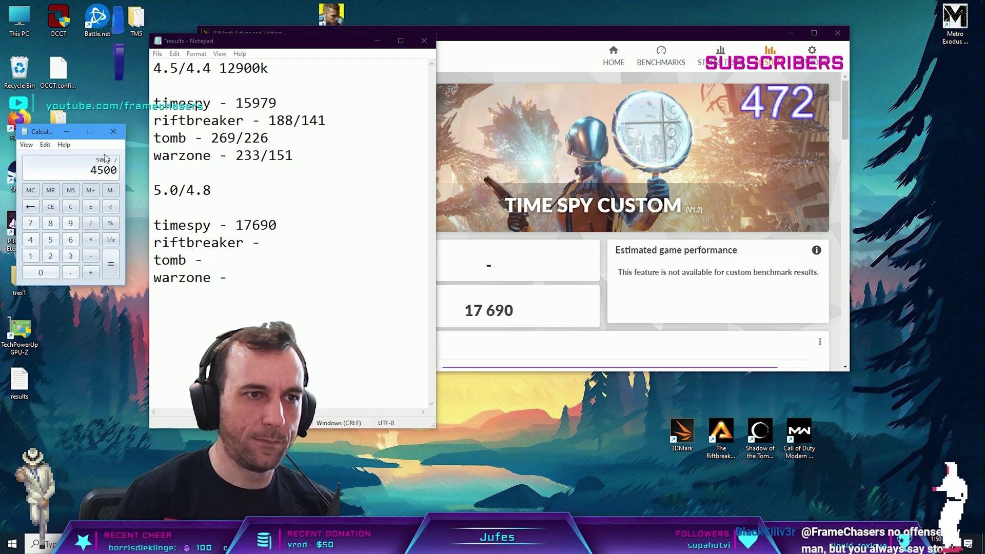
pyautogui.press('Return')
pyautogui.click(239, 184)
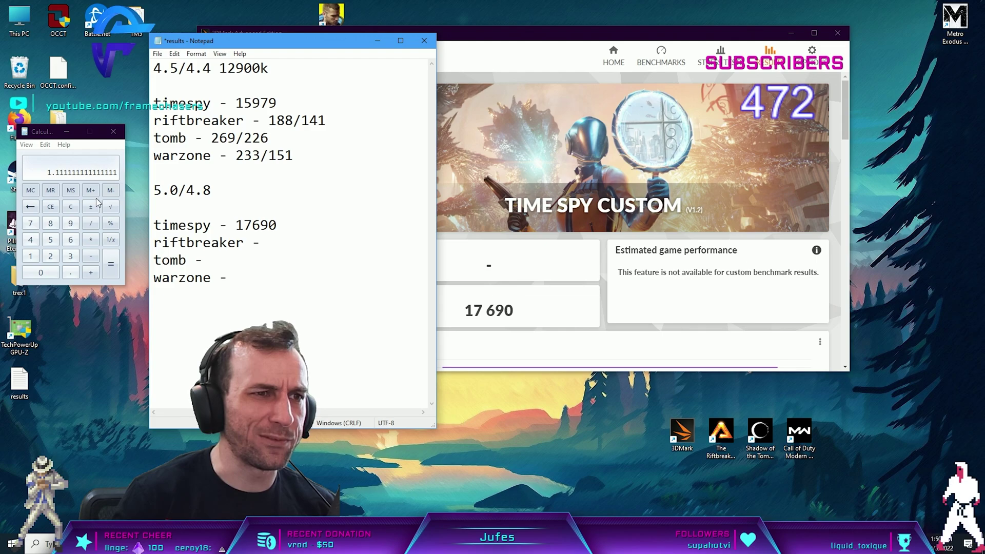
pyautogui.click(75, 169)
pyautogui.press('Escape')
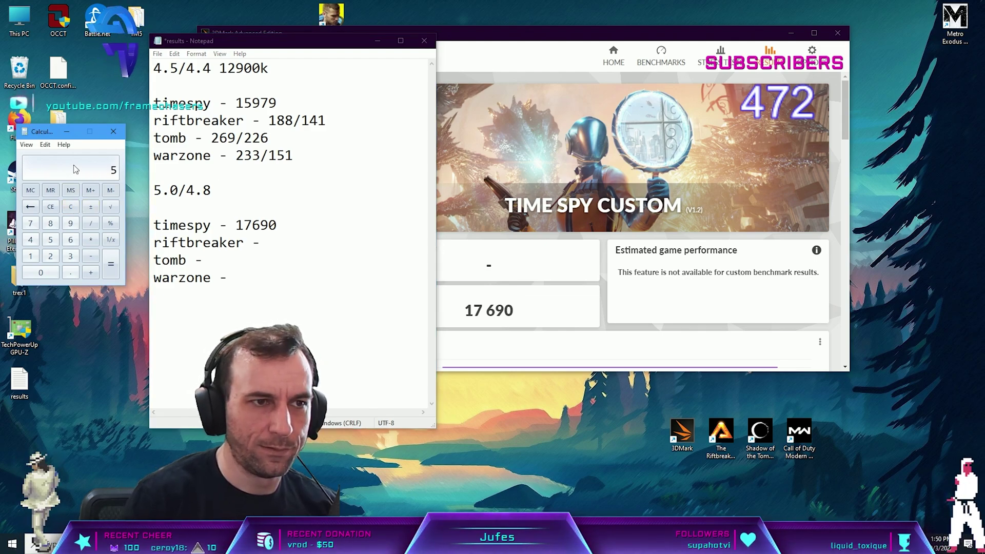
pyautogui.write('5000 / 45000')
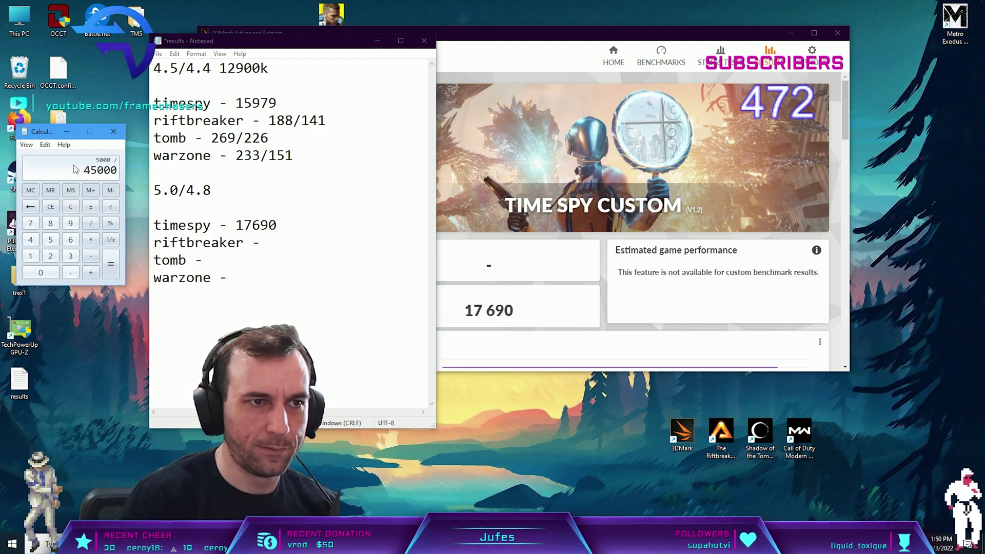
pyautogui.press('Escape')
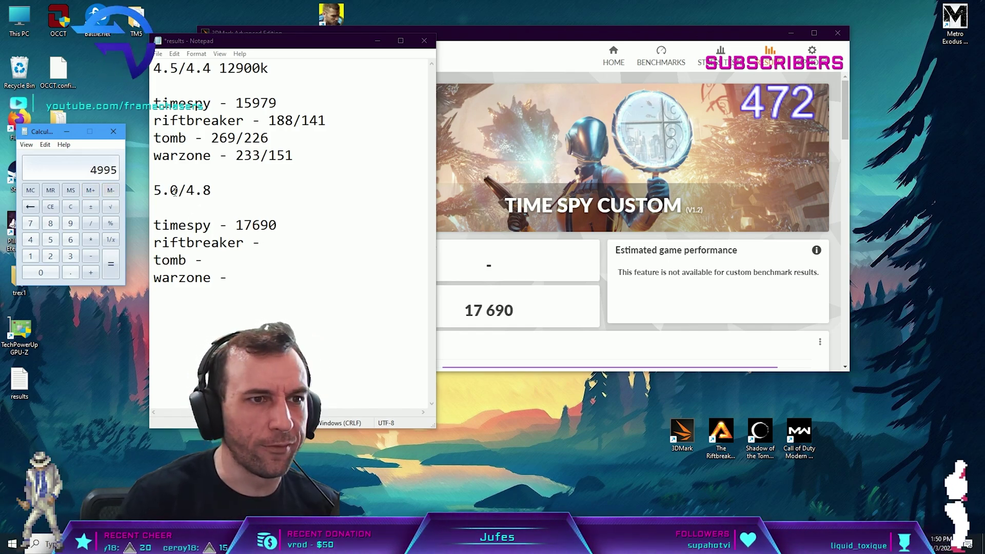
# - Append +11% to the 5.0/4.8 heading in the results note
pyautogui.click(257, 198)
pyautogui.write('11')
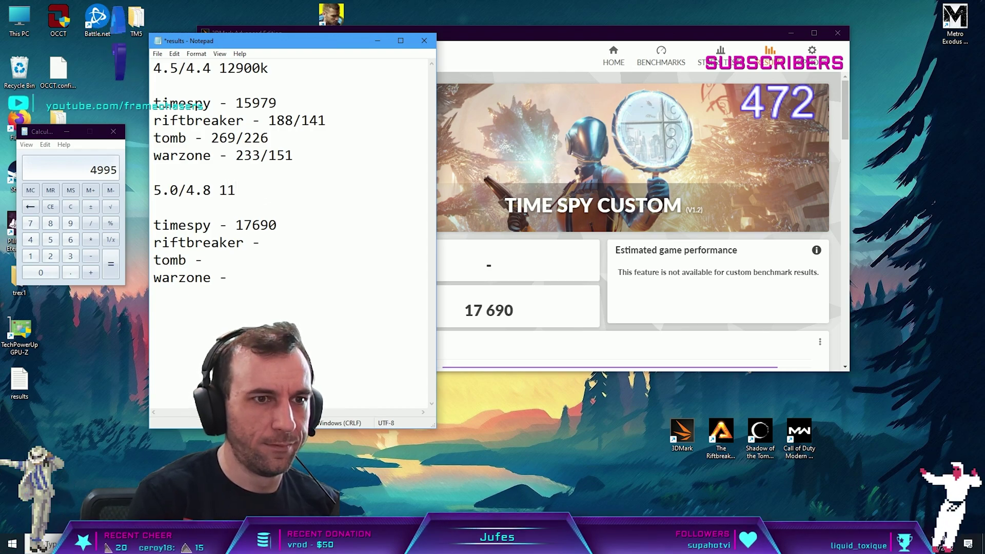
pyautogui.press('BackSpace')
pyautogui.press('BackSpace')
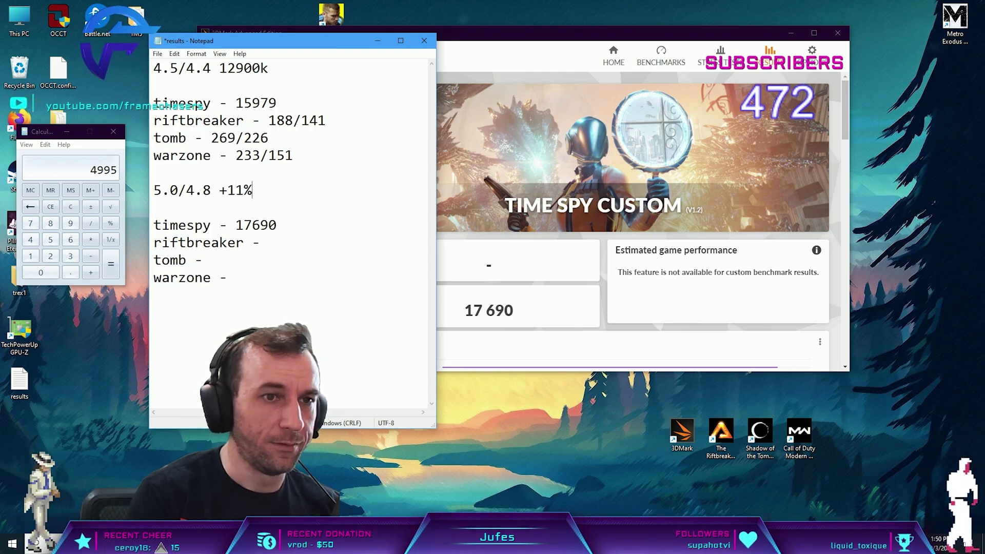
# - Clear the calculator and divide 17690 by 15979 to compare the two timespy scores
pyautogui.click(72, 205)
pyautogui.click(66, 131)
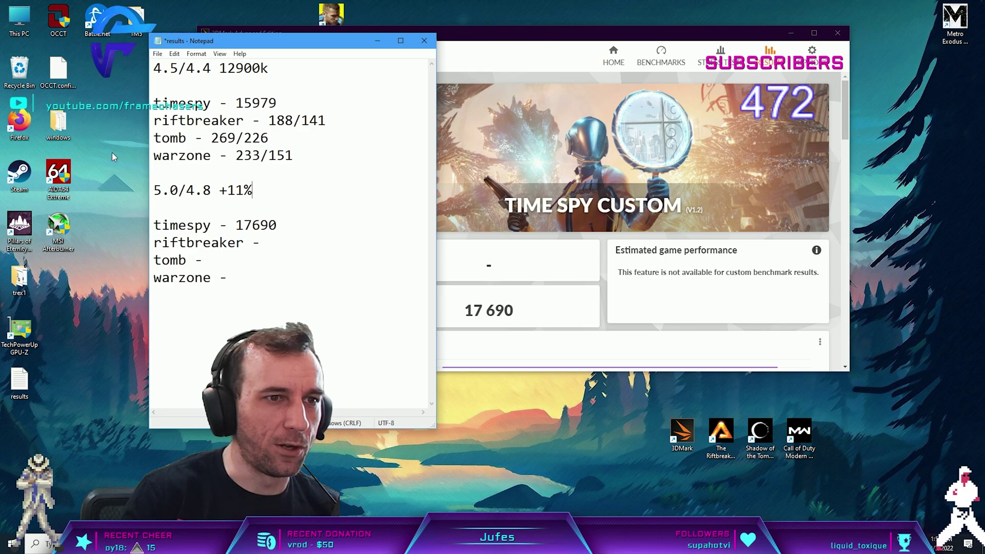
pyautogui.hotkey('alt', 'Tab')
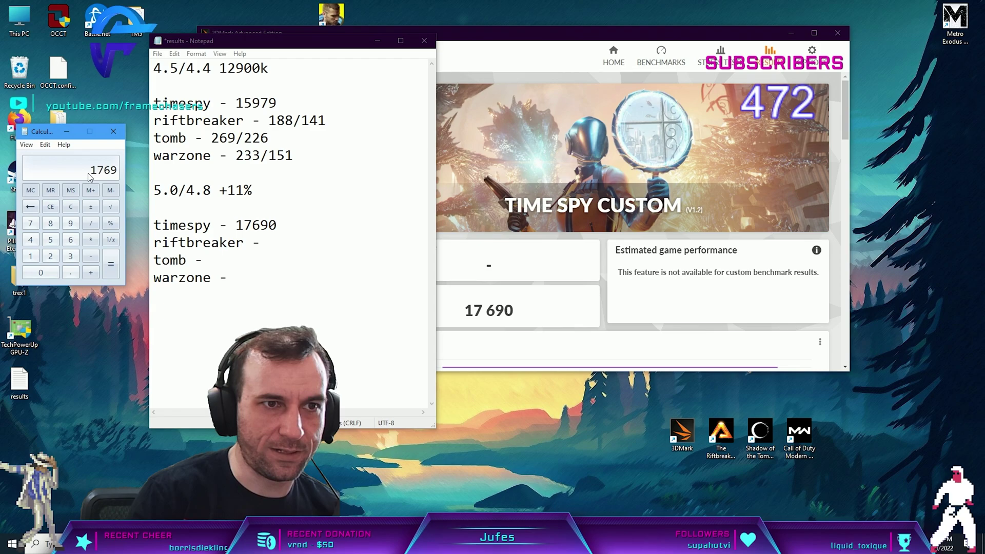
pyautogui.write('0')
pyautogui.press('/')
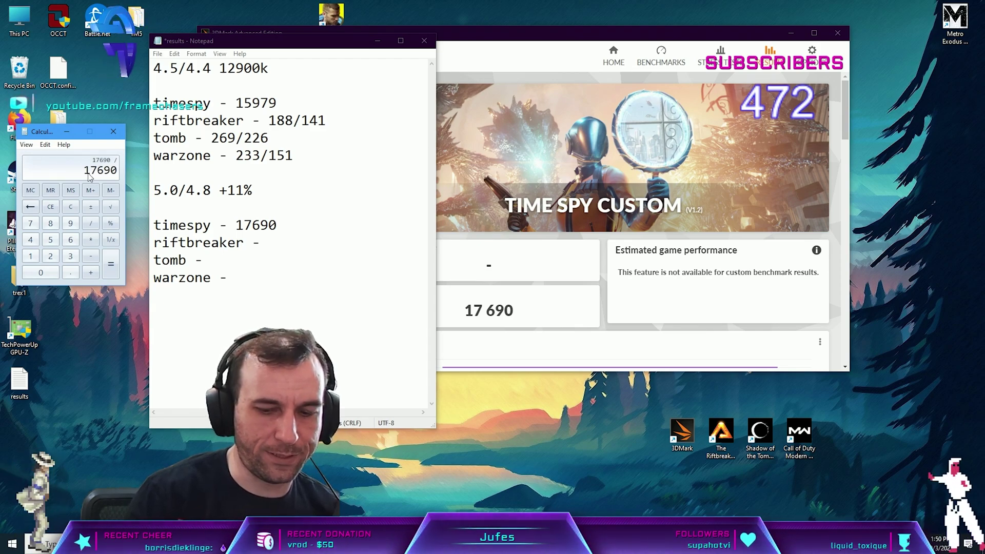
pyautogui.write('1597')
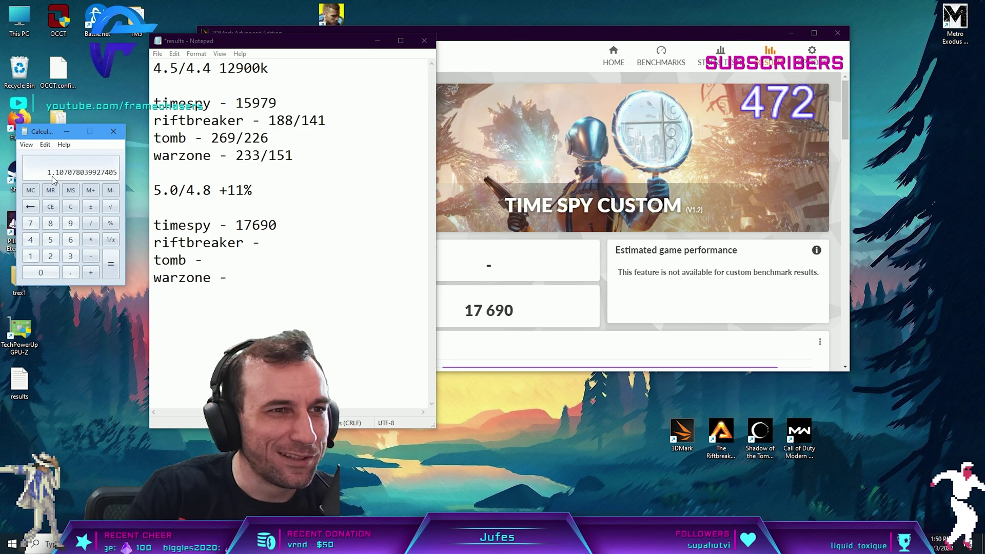
# - Append +11% after the 17690 timespy result
pyautogui.click(288, 225)
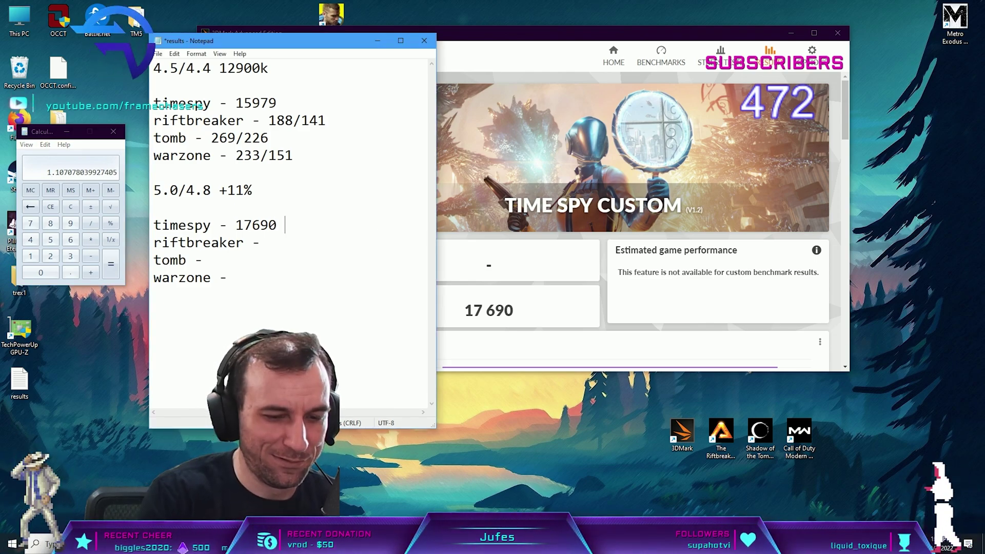
pyautogui.write('+')
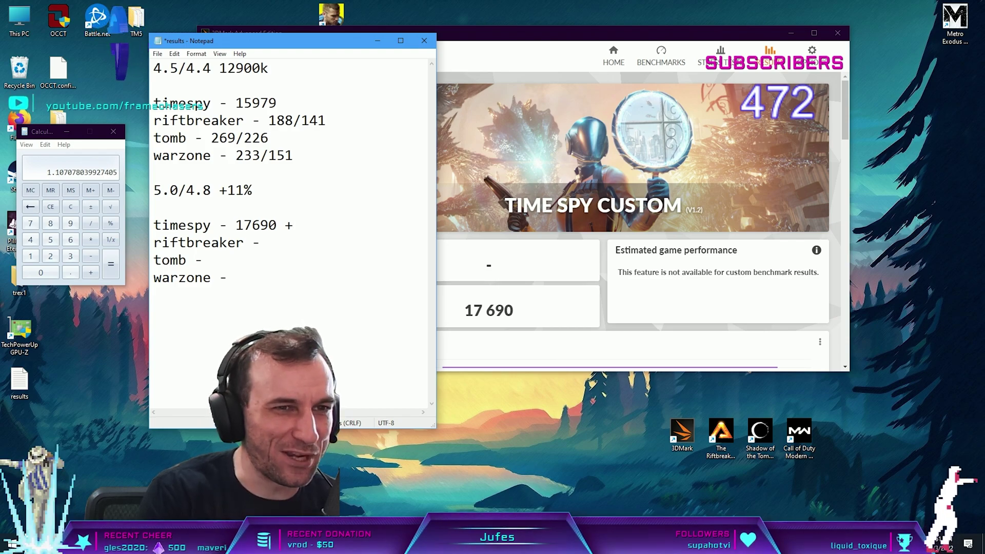
pyautogui.write('11')
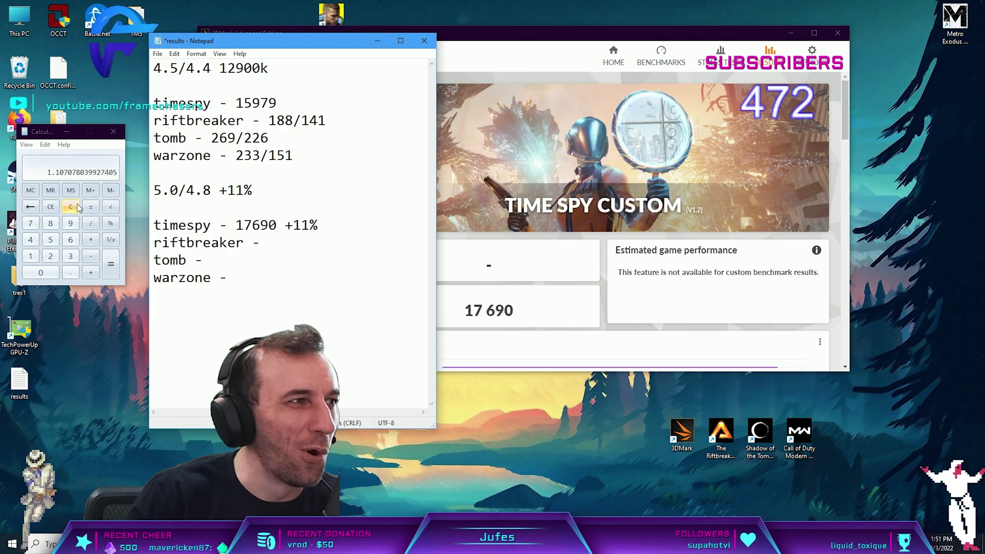
# - Close Calculator and 3DMark, keeping the results note open toward the desktop's edge
pyautogui.click(114, 131)
pyautogui.moveTo(300, 41); pyautogui.dragTo(245, 64)
pyautogui.moveTo(615, 32); pyautogui.dragTo(678, 48)
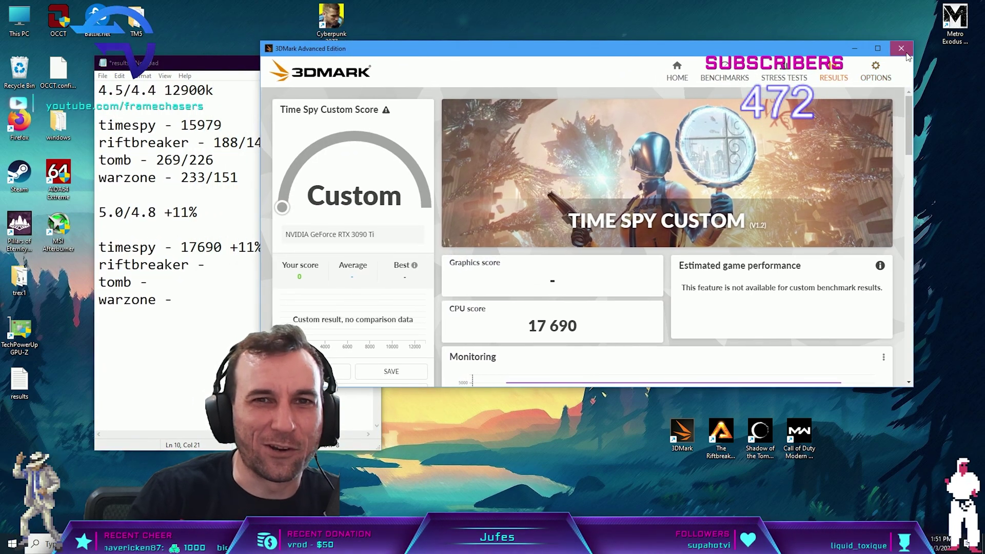
pyautogui.click(906, 53)
# - Save the results note and place the text cursor after riftbreaker in the 5.0/4.8 section
pyautogui.click(103, 76)
pyautogui.click(117, 122)
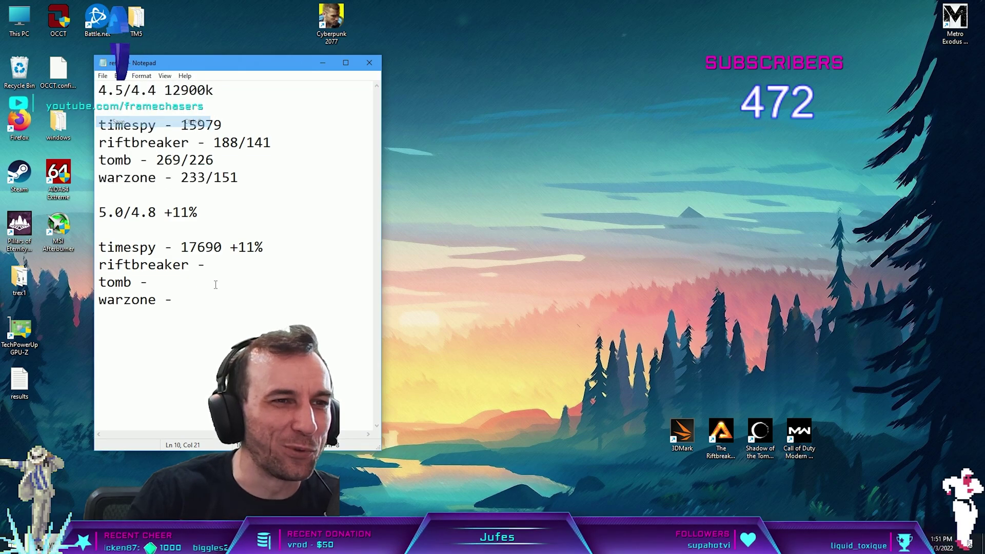
pyautogui.click(225, 267)
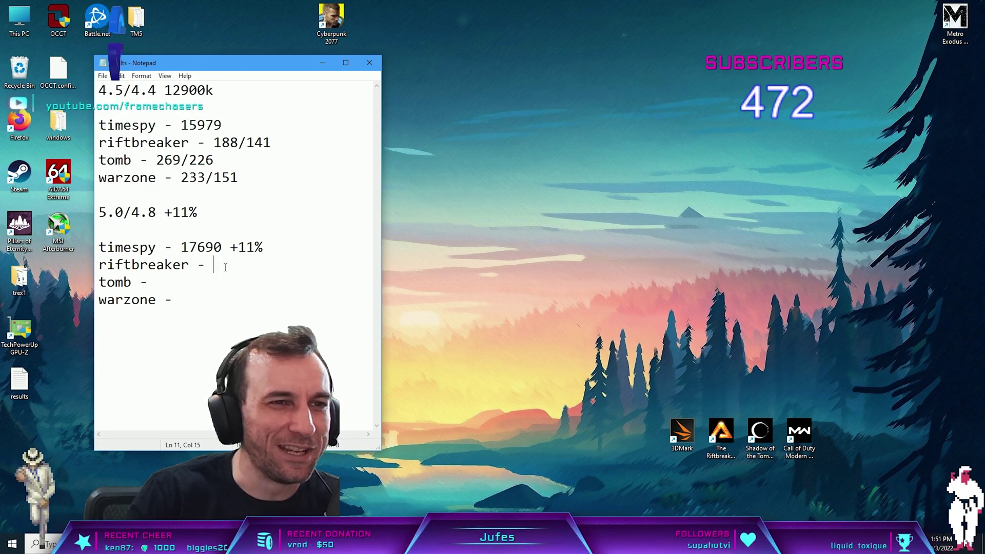
# - Run The Riftbreaker's benchmark_intense test and record 210/158 as the riftbreaker result in the 5.0/4.8 section of the results note
pyautogui.doubleClick(707, 453)
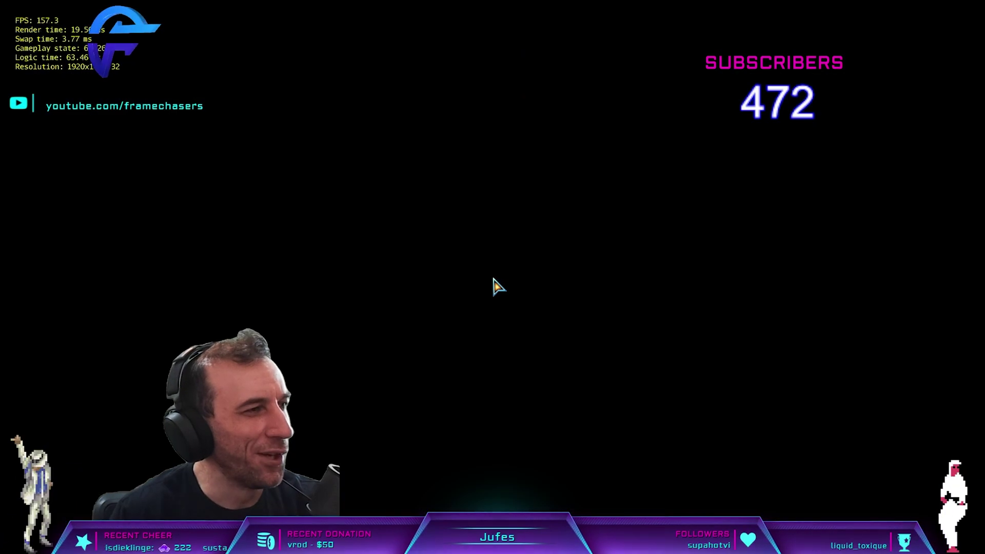
pyautogui.press('a')
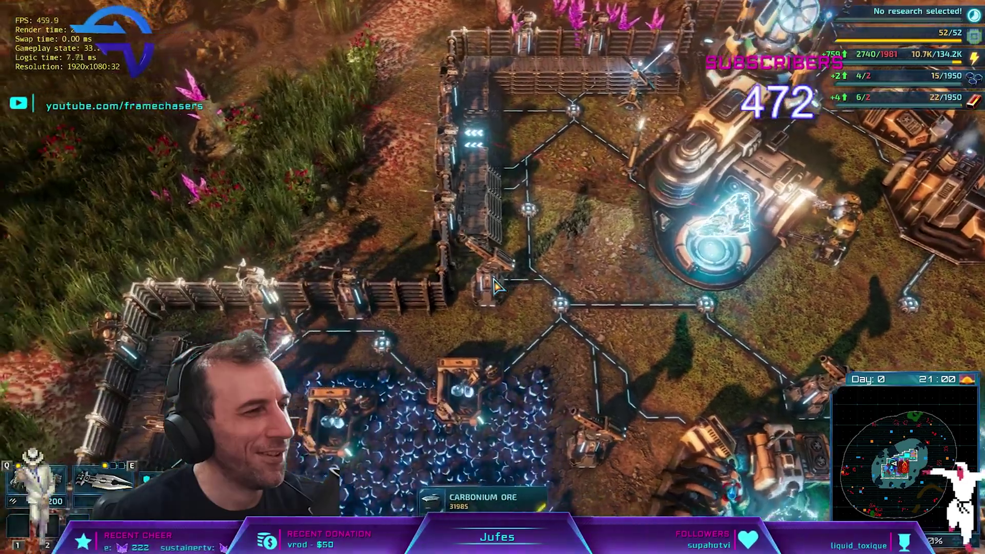
pyautogui.press('a')
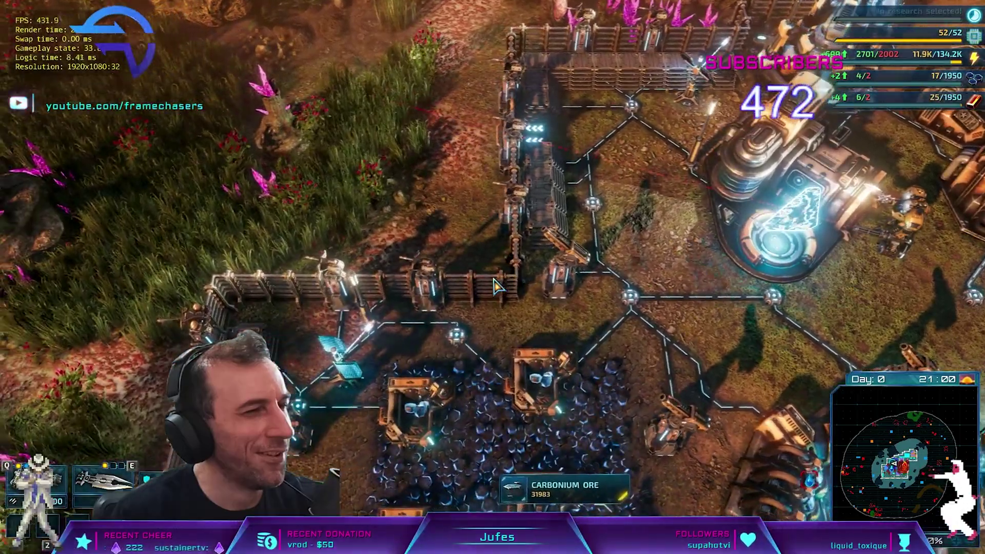
pyautogui.press('a')
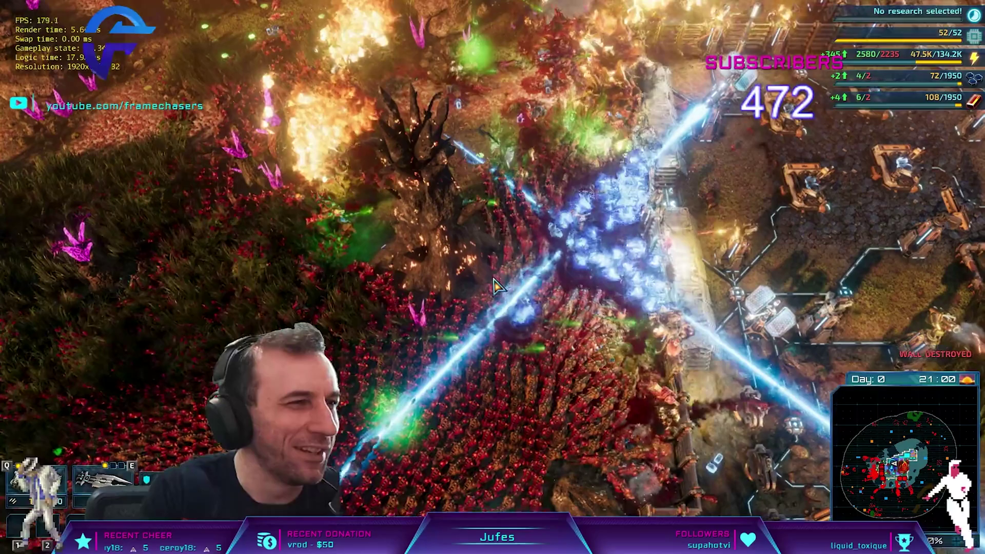
pyautogui.hotkey('alt', 'Tab')
pyautogui.press('super')
pyautogui.press('super')
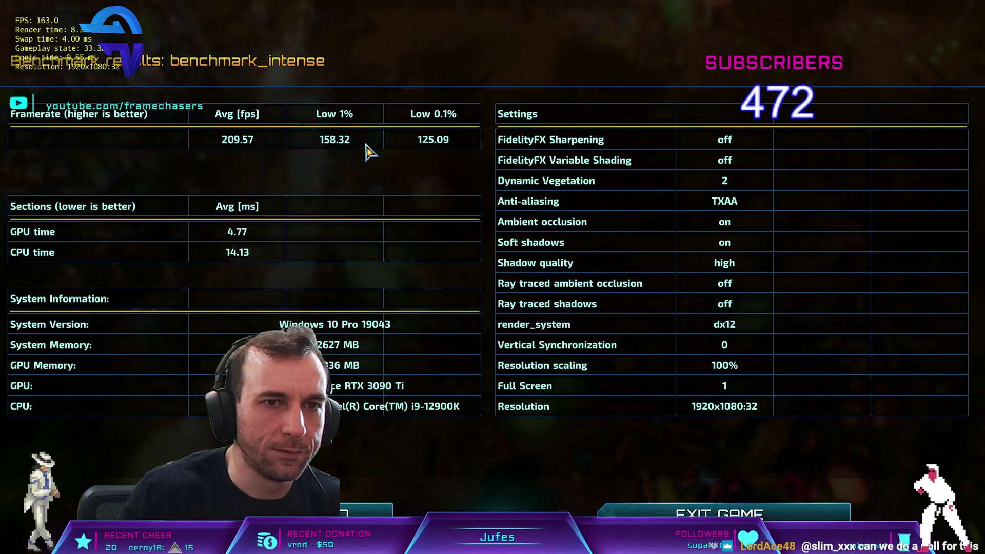
pyautogui.click(508, 462)
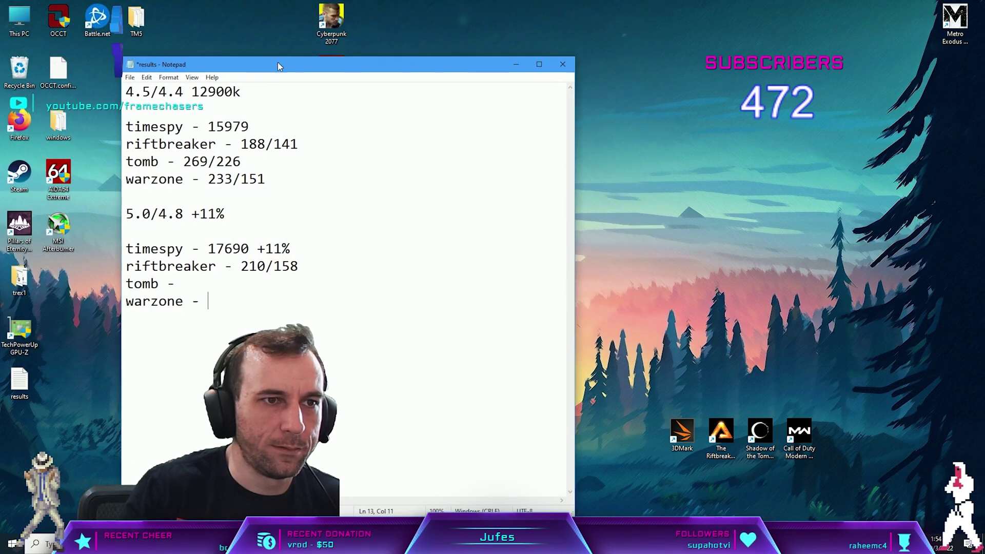
# - Open Calculator, place it beside the results note and divide 210 by 188 to compare the riftbreaker averages
pyautogui.press('super')
pyautogui.write('calc')
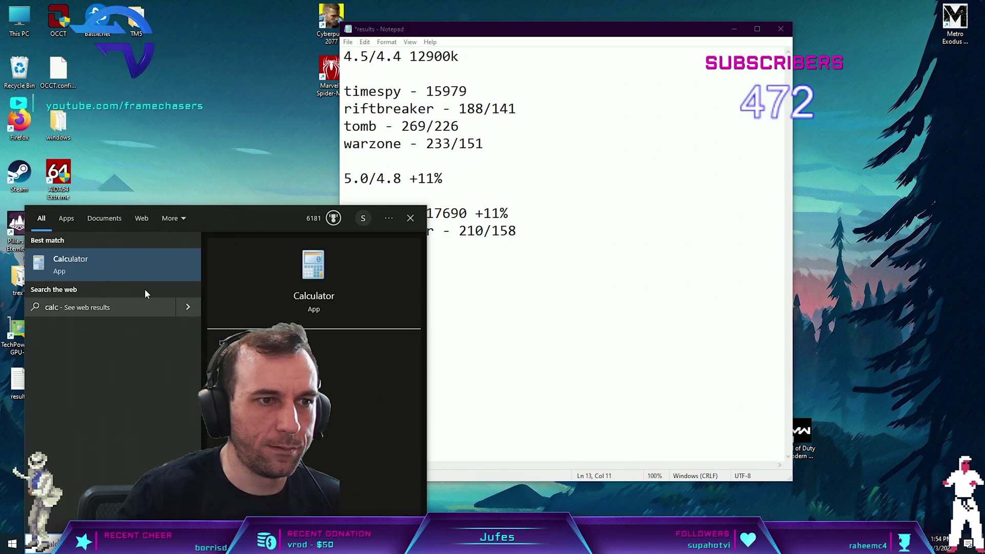
pyautogui.press('Return')
pyautogui.moveTo(476, 26); pyautogui.dragTo(529, 28)
pyautogui.moveTo(51, 132); pyautogui.dragTo(185, 101)
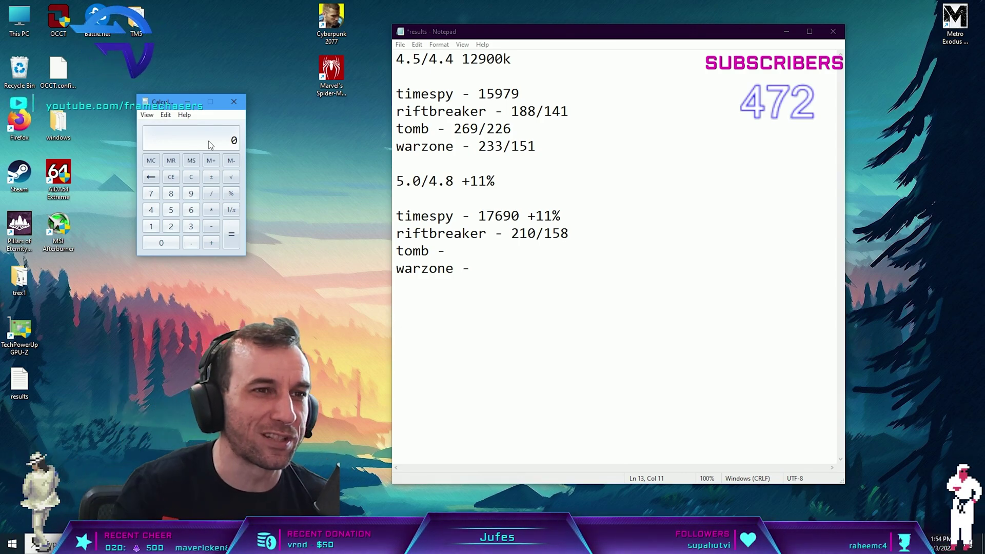
pyautogui.press('Escape')
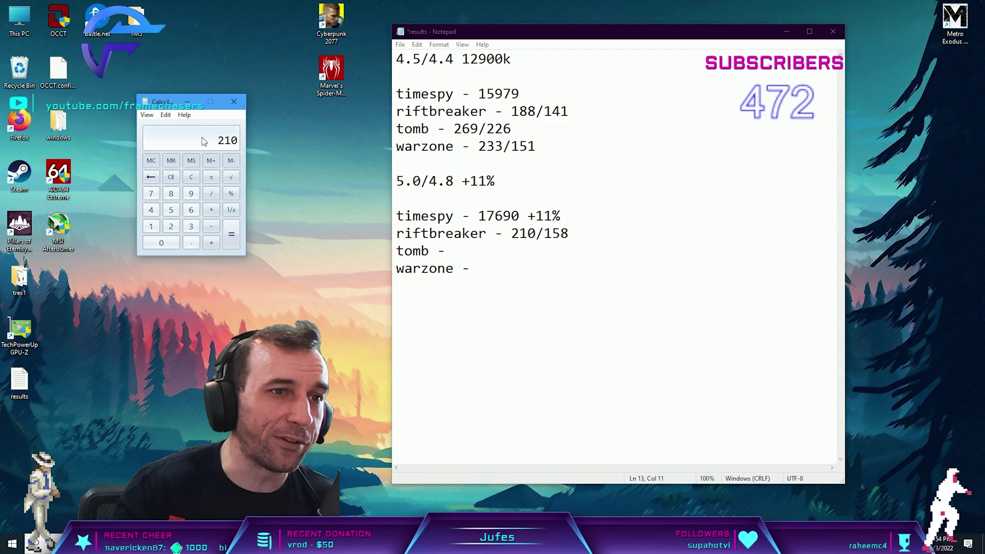
pyautogui.write('/188')
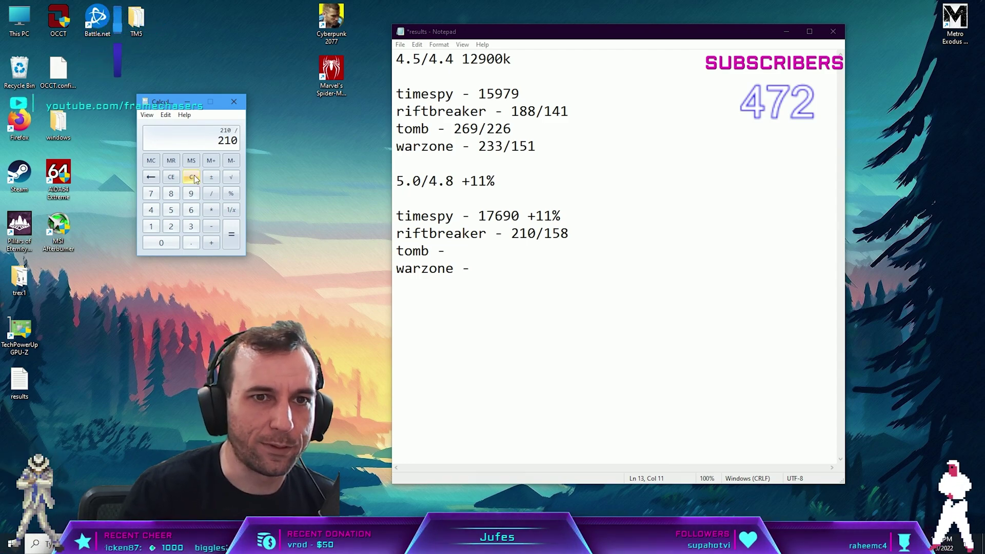
pyautogui.press('Return')
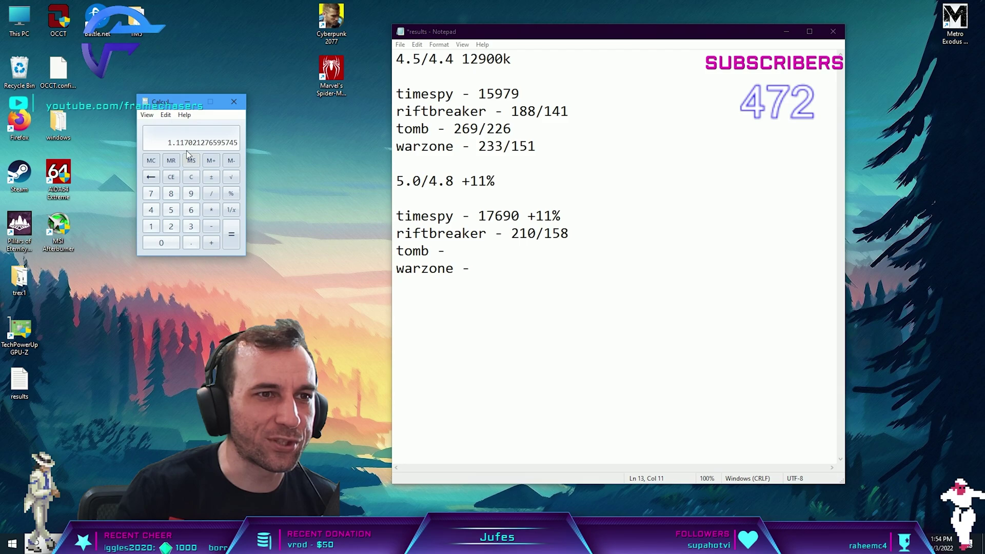
# - Divide 158 by 141 to compare the riftbreaker lows and append +12% after 210/158 in the results note
pyautogui.click(199, 177)
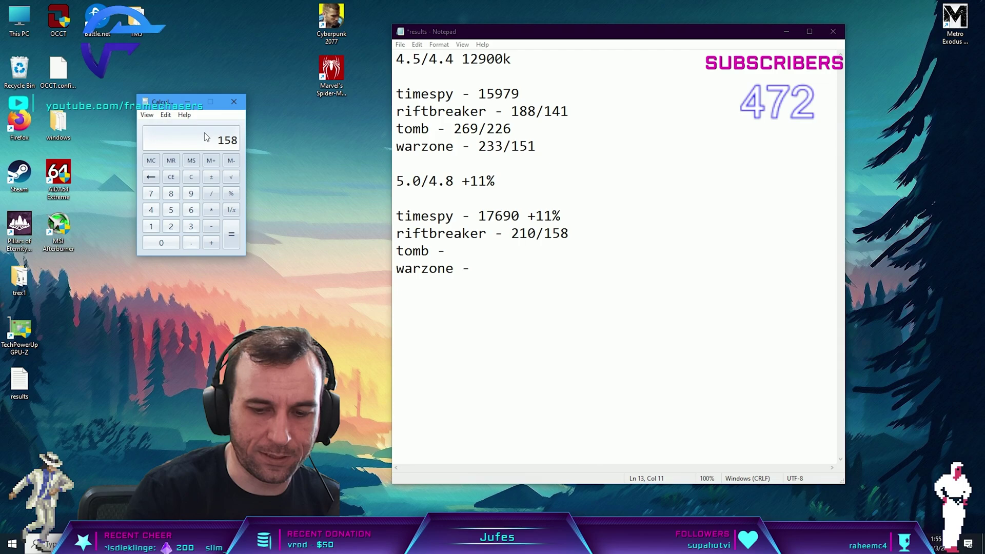
pyautogui.write('/1')
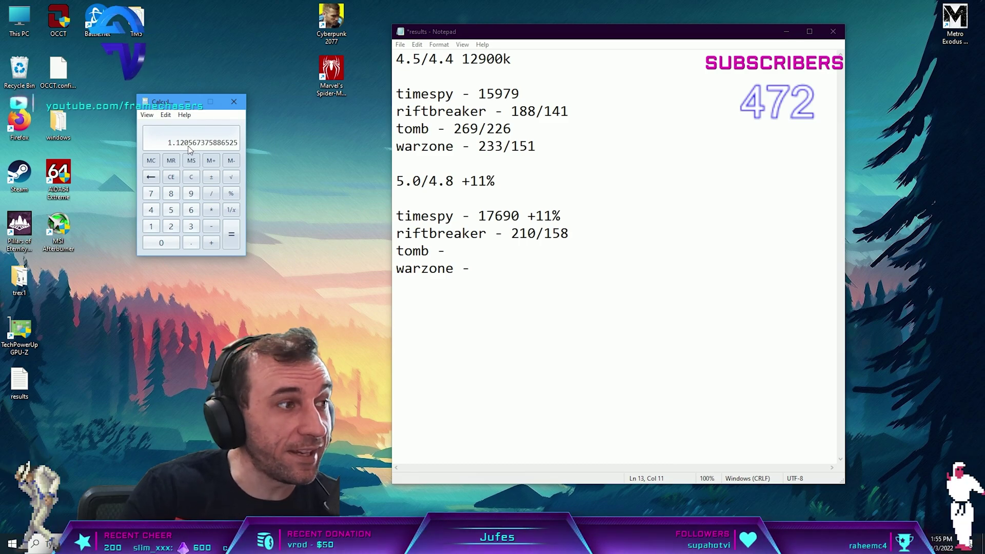
pyautogui.click(596, 230)
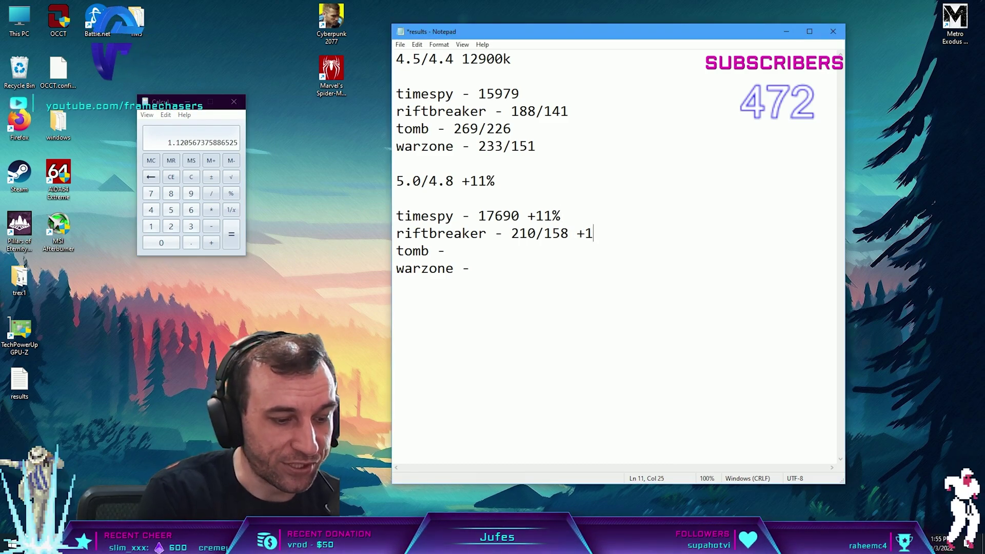
pyautogui.write('+12%')
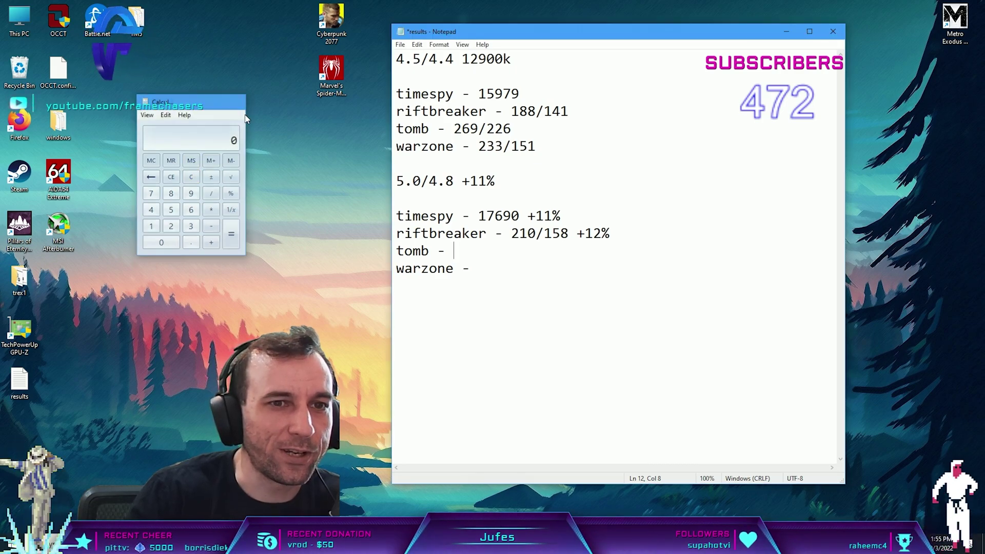
# - Close Calculator, save the results note and move its window off the game shortcuts on the desktop
pyautogui.click(234, 101)
pyautogui.click(400, 45)
pyautogui.click(413, 90)
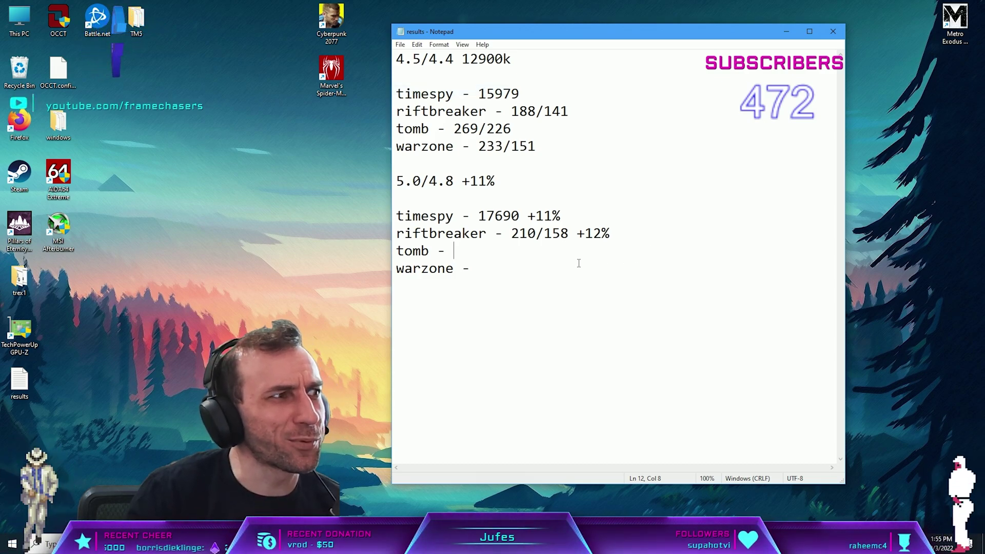
pyautogui.moveTo(545, 40); pyautogui.dragTo(237, 36)
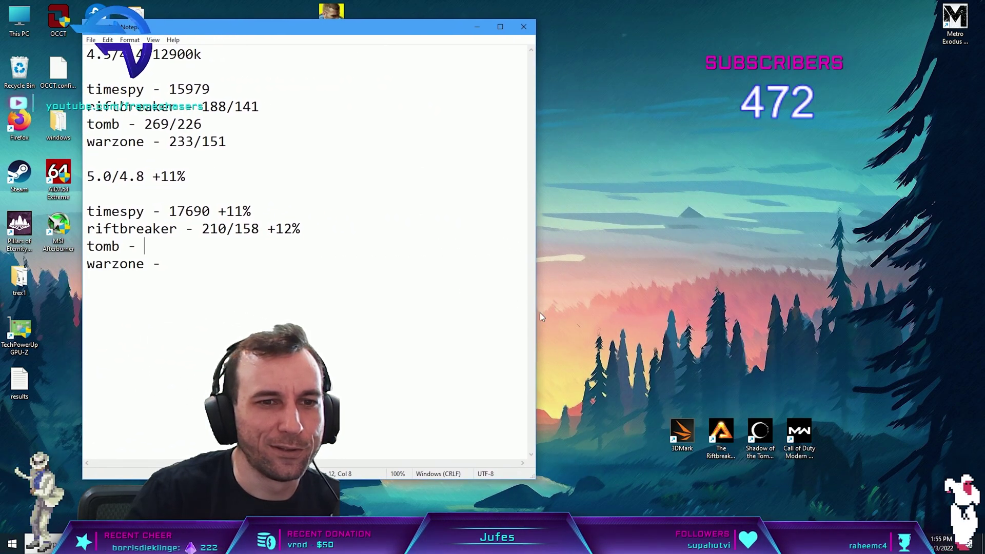
pyautogui.moveTo(529, 467); pyautogui.dragTo(511, 398)
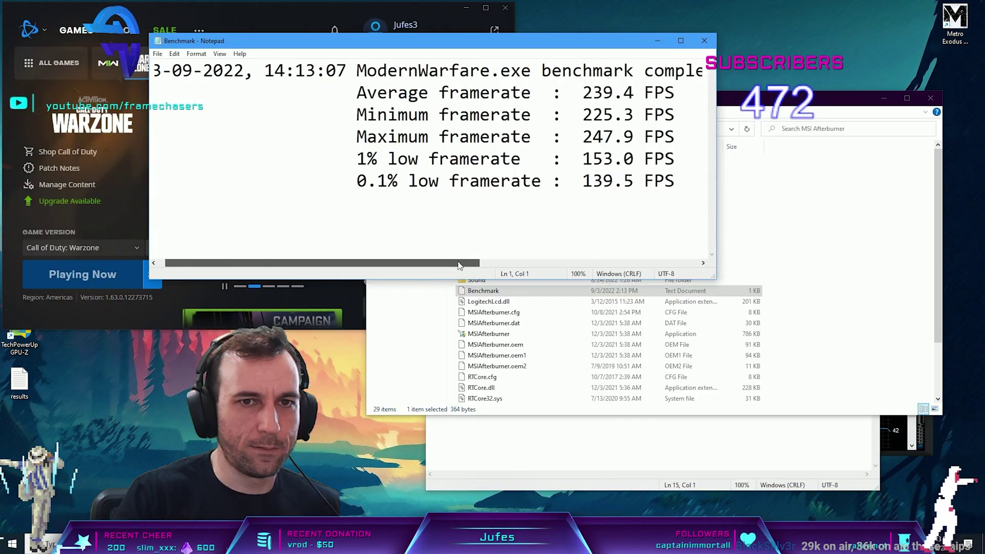
# - Record the ModernWarfare.exe log's average and 1% low framerates as 240/153 on the warzone line of the 5.0/4.8 section
pyautogui.moveTo(458, 265); pyautogui.dragTo(541, 264)
pyautogui.click(580, 455)
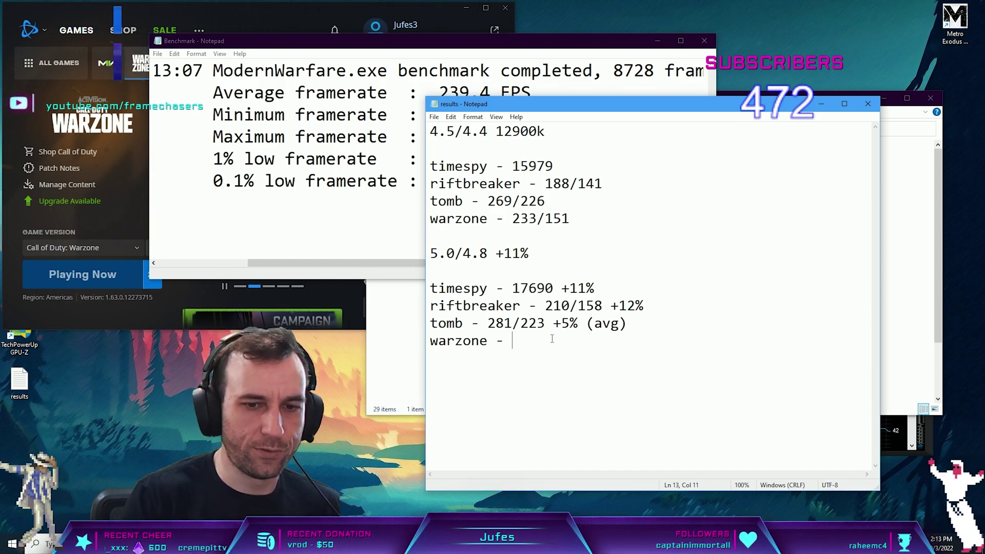
pyautogui.write('40')
pyautogui.click(362, 219)
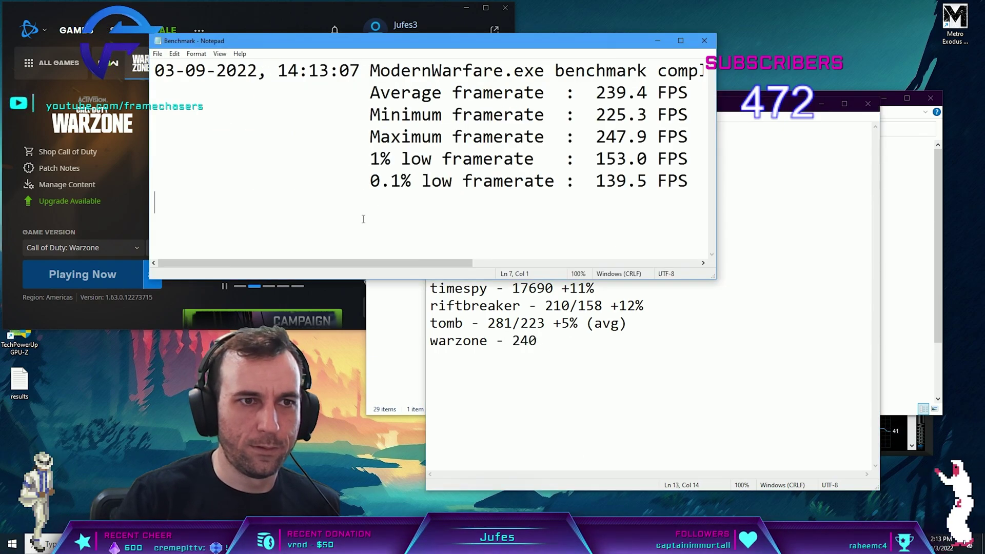
pyautogui.moveTo(455, 263); pyautogui.dragTo(554, 262)
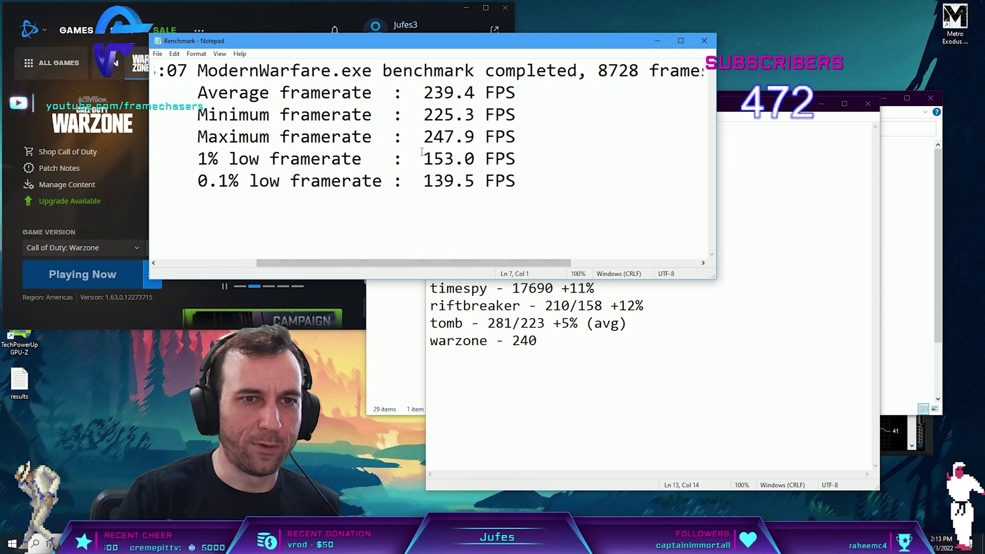
pyautogui.moveTo(423, 159); pyautogui.dragTo(444, 159)
pyautogui.click(567, 353)
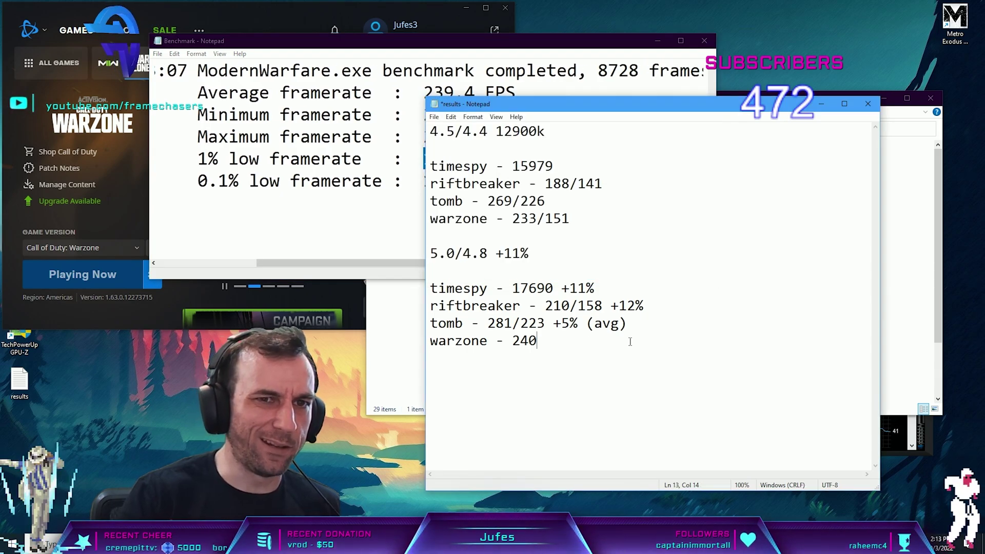
pyautogui.write('/')
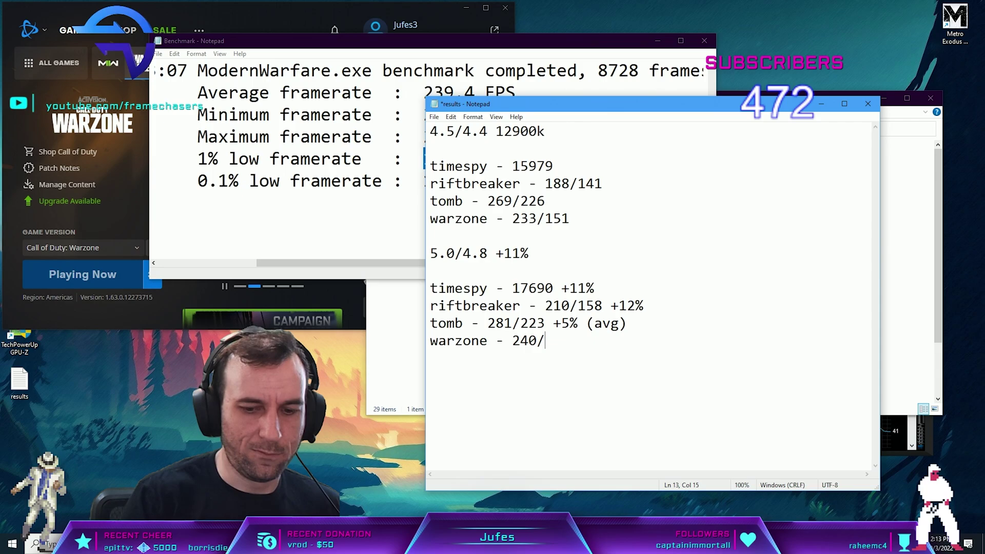
pyautogui.write('153')
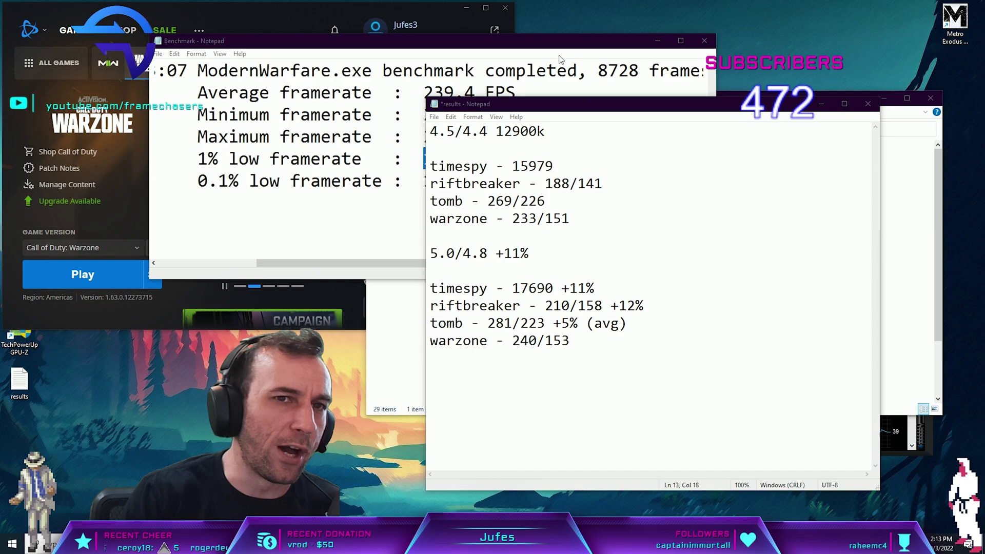
# - Close the Benchmark log and its folder window, and move the results note toward the desktop's upper corner
pyautogui.moveTo(560, 45); pyautogui.dragTo(472, 54)
pyautogui.click(615, 50)
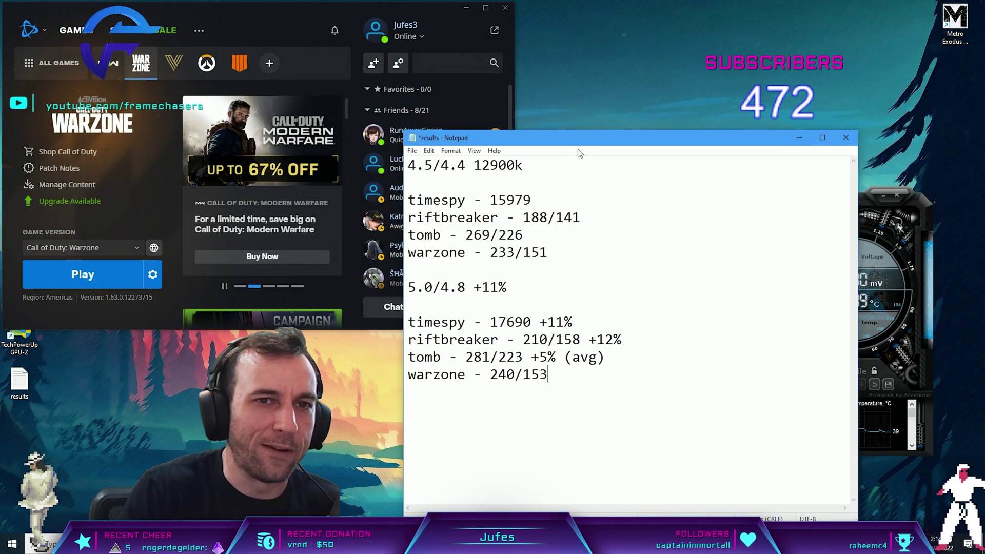
pyautogui.moveTo(578, 150); pyautogui.dragTo(322, 65)
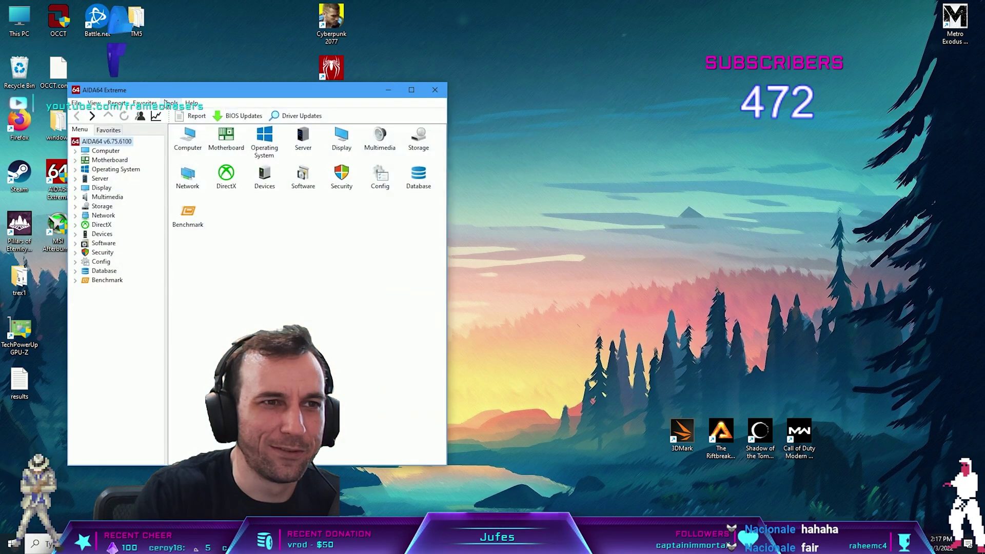
# - Check the processor's clock and memory details in AIDA64 CPUID, closing AIDA64 when finished
pyautogui.click(171, 103)
pyautogui.click(215, 170)
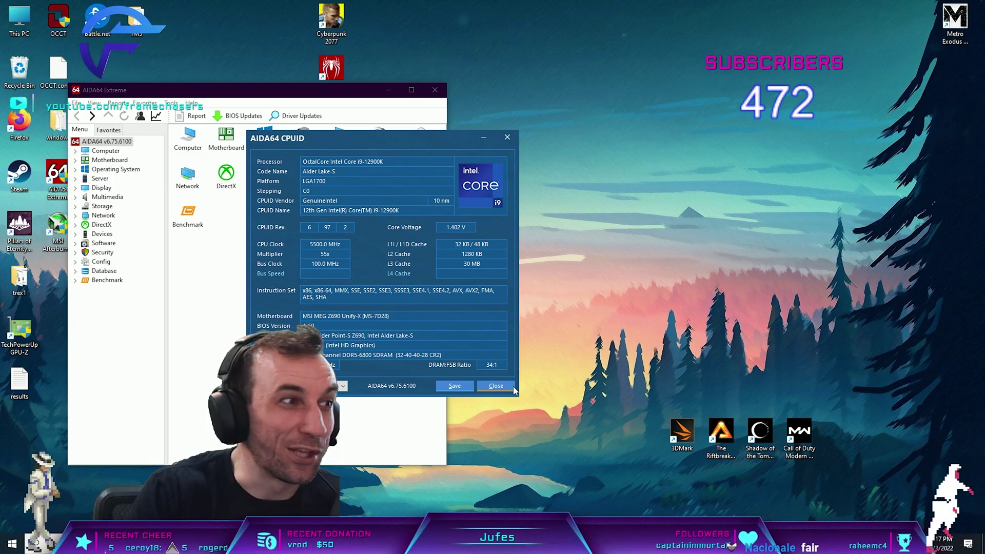
pyautogui.click(495, 385)
pyautogui.hotkey('alt', 'F4')
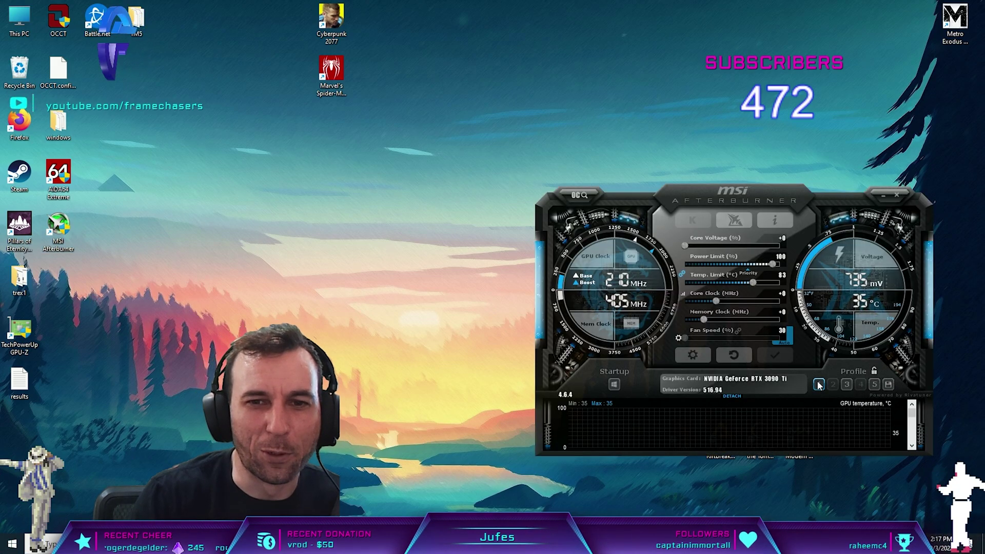
# - Load GPU overclock profile 1 in MSI Afterburner, view its voltage/frequency curve and close both windows
pyautogui.click(818, 385)
pyautogui.hotkey('ctrl', 'f')
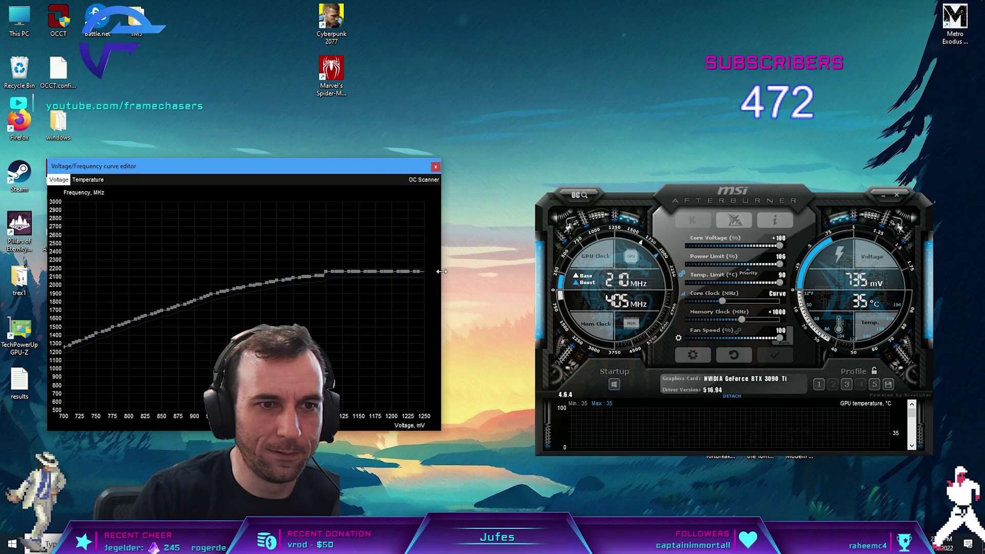
pyautogui.click(436, 166)
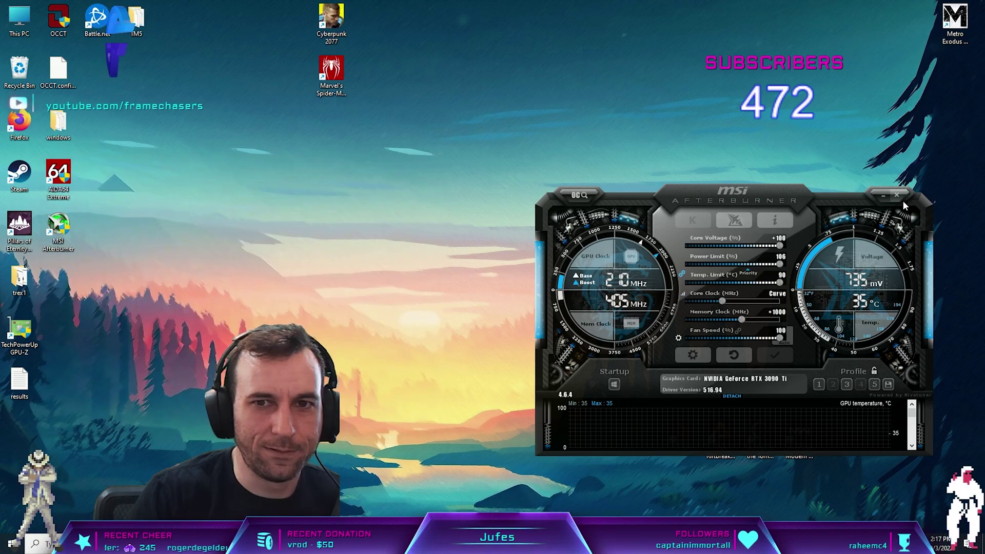
pyautogui.click(901, 199)
# - Open the results note from the desktop and position it clear of the benchmark shortcuts
pyautogui.doubleClick(19, 382)
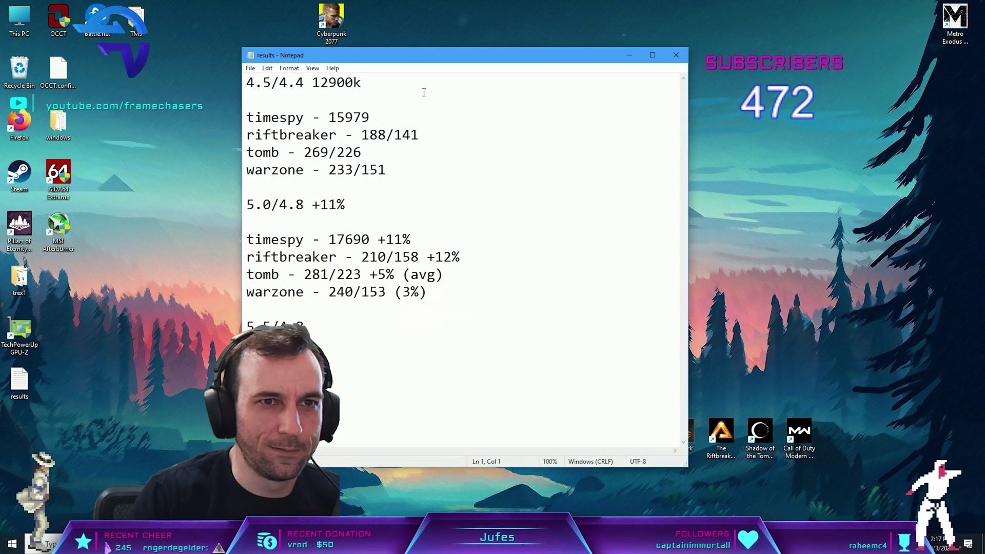
pyautogui.moveTo(446, 56); pyautogui.dragTo(310, 54)
pyautogui.click(764, 277)
pyautogui.moveTo(372, 46)
pyautogui.mouseDown()
pyautogui.moveTo(336, 46)
pyautogui.moveTo(361, 49)
pyautogui.mouseUp()
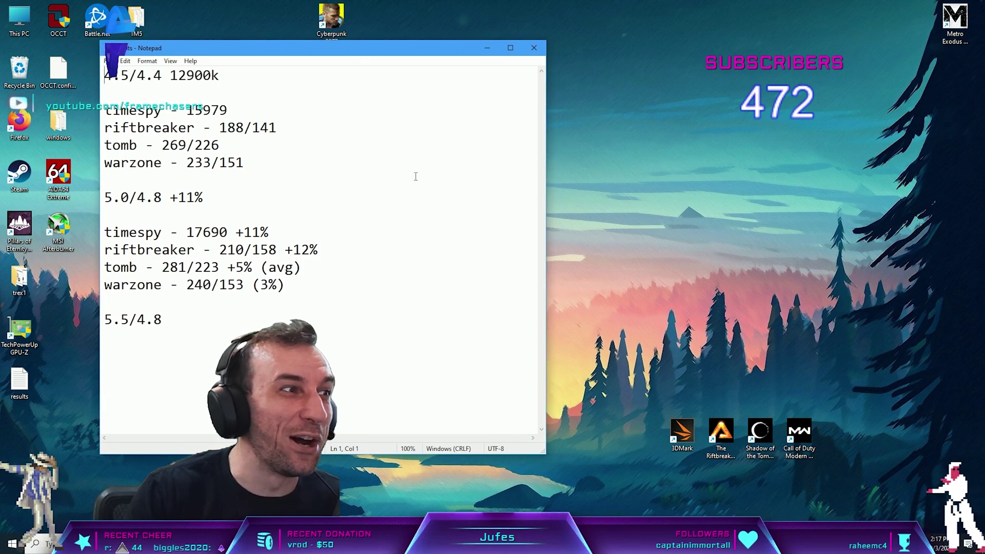
pyautogui.click(615, 308)
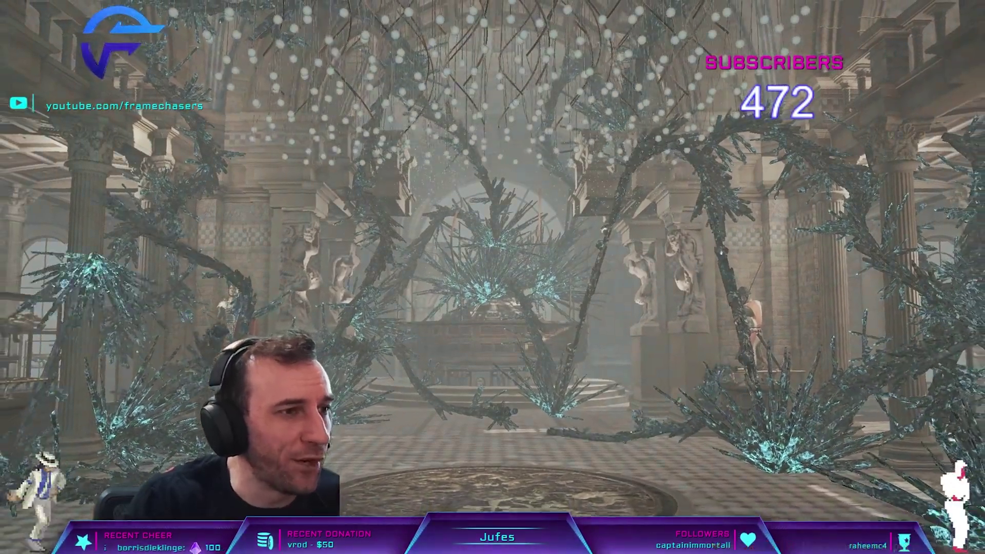
# - Record 19103 (17%/6%) as the timespy result in the 5.5/4.8 section of the results note
pyautogui.write('103 (17%/6%')
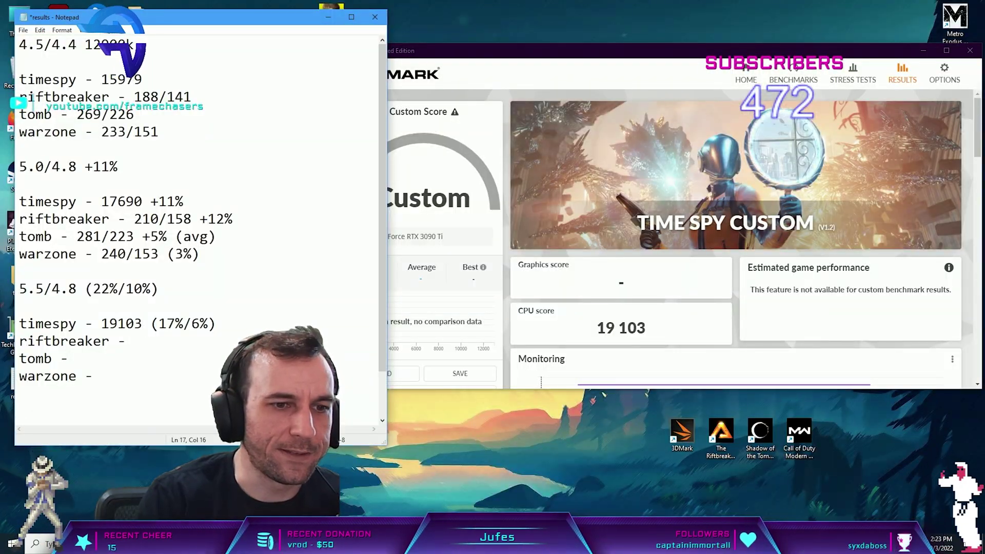
# - Divide 19103 by 15979 in Calculator and set the first timespy percentage in the 5.5/4.8 section of the results note to 20%
pyautogui.press('super')
pyautogui.write('calc')
pyautogui.press('Return')
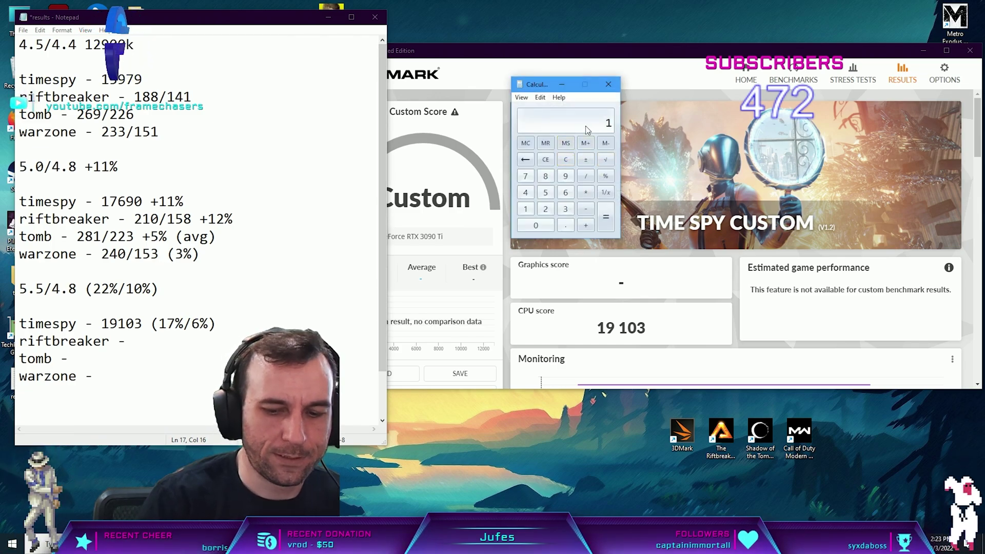
pyautogui.write('19103 / 15')
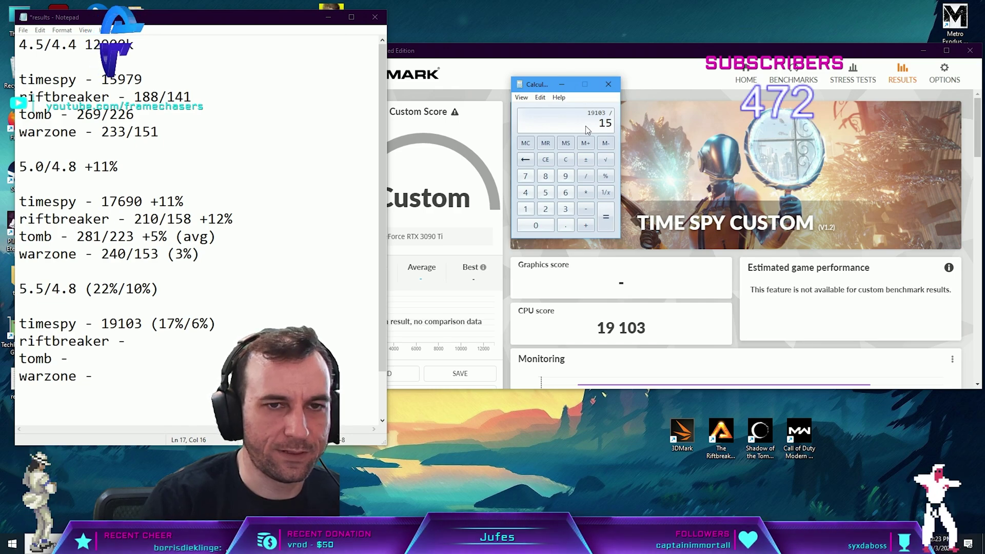
pyautogui.write('979')
pyautogui.press('Return')
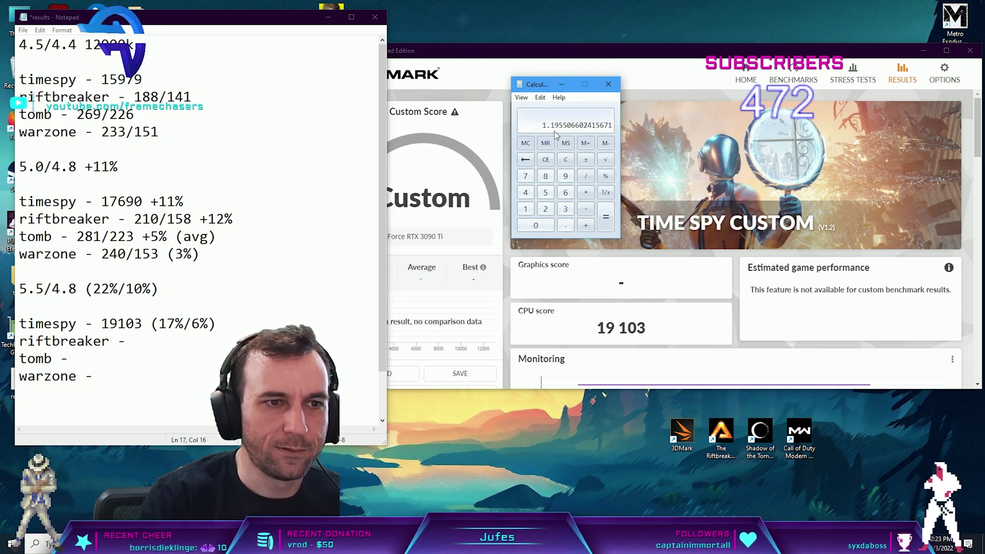
pyautogui.moveTo(176, 323); pyautogui.dragTo(159, 324)
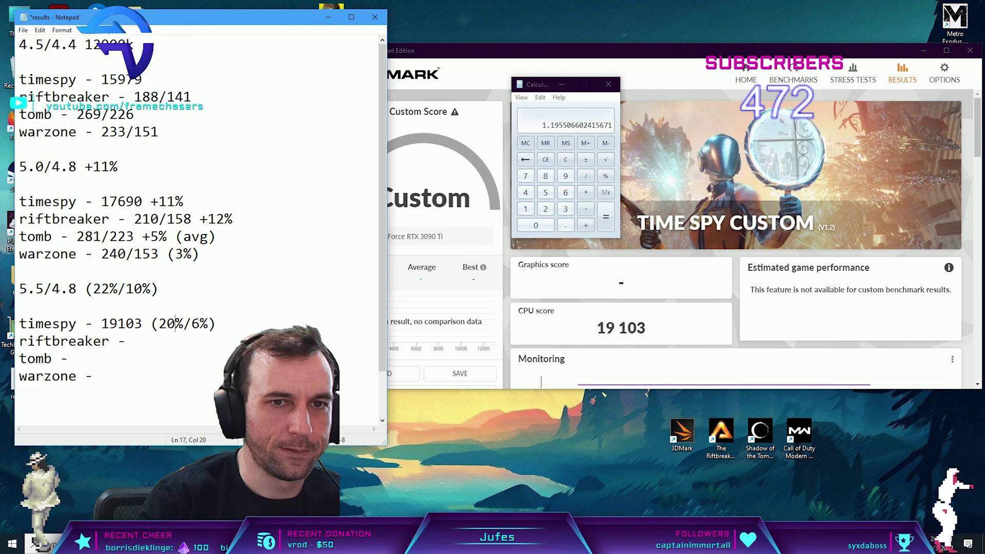
# - Divide 19103 by 17690 in Calculator and set the second timespy percentage in the 5.5/4.8 section of the results note to 8%
pyautogui.hotkey('alt', 'Tab')
pyautogui.press('Escape')
pyautogui.write('1')
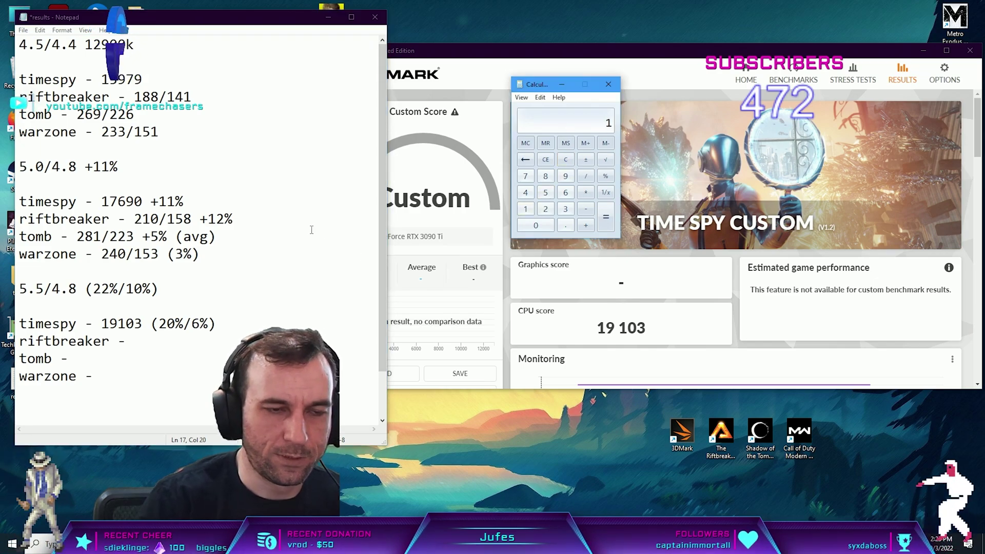
pyautogui.write('910')
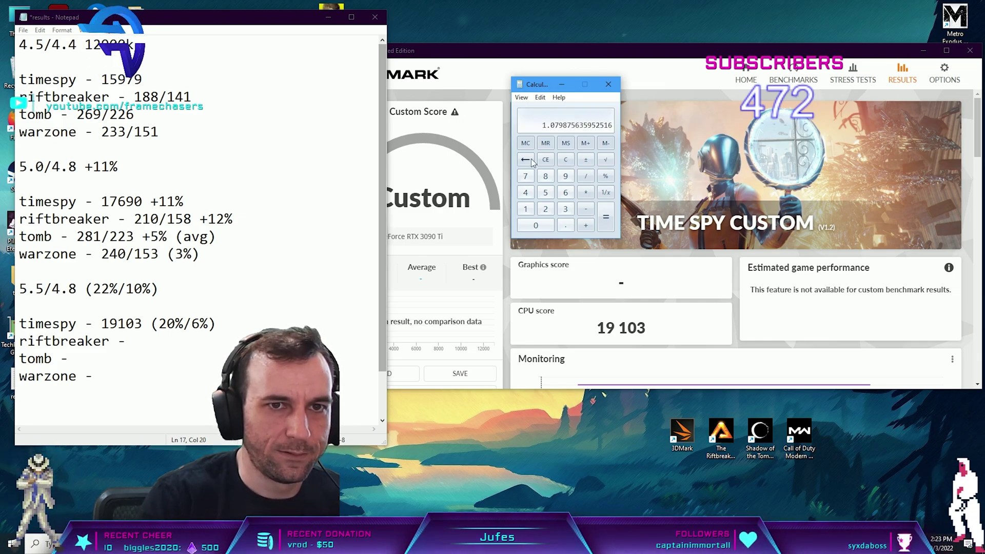
pyautogui.click(200, 324)
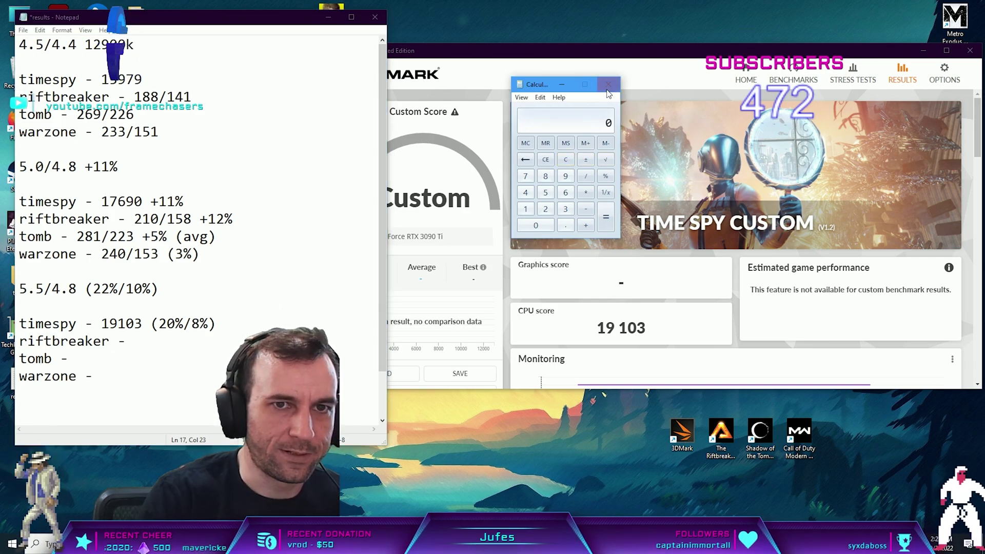
pyautogui.click(221, 338)
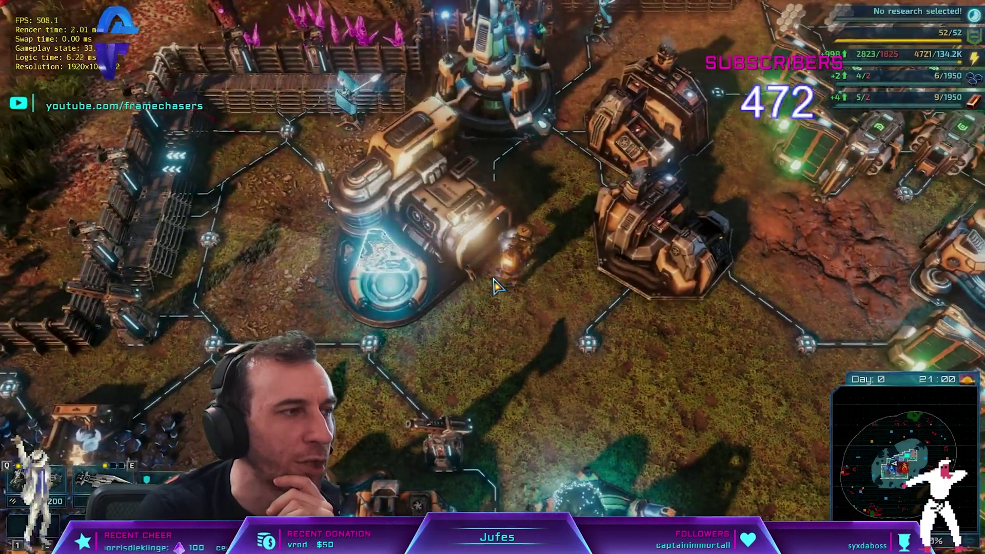
pyautogui.press('a')
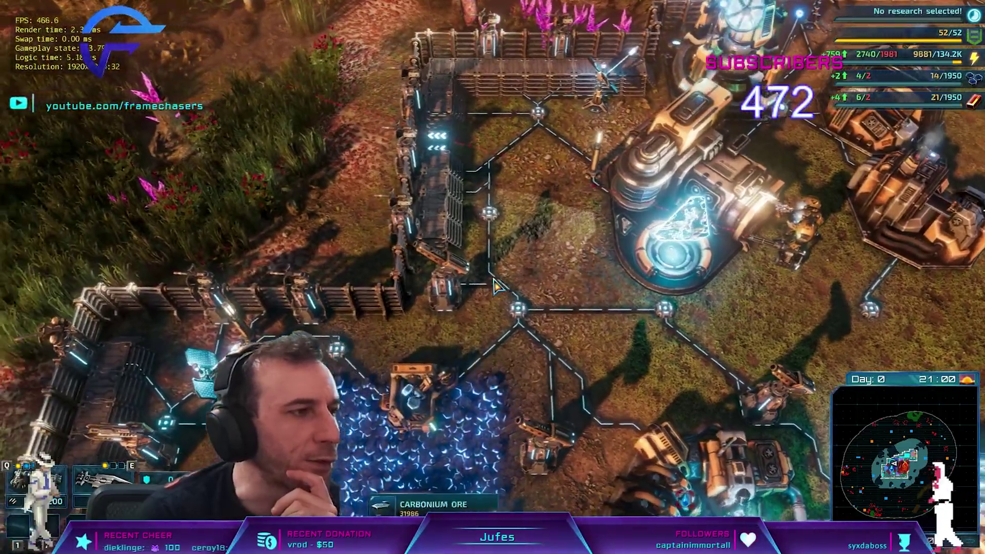
pyautogui.press('a')
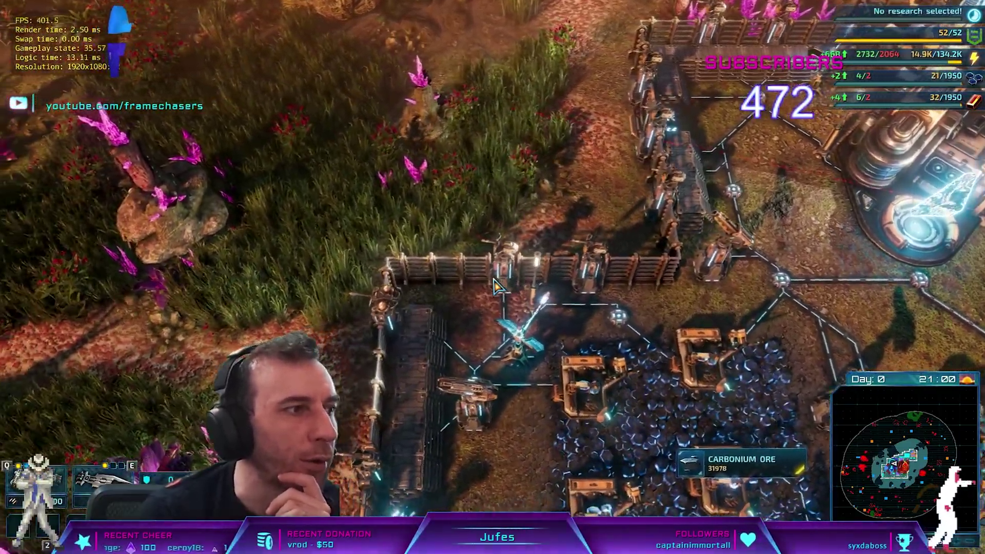
pyautogui.press('a')
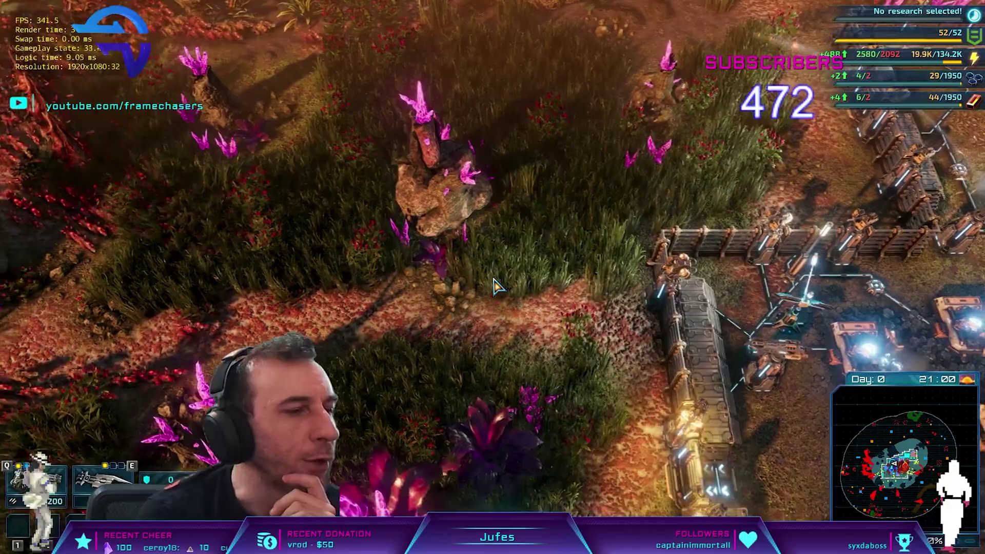
pyautogui.press('a')
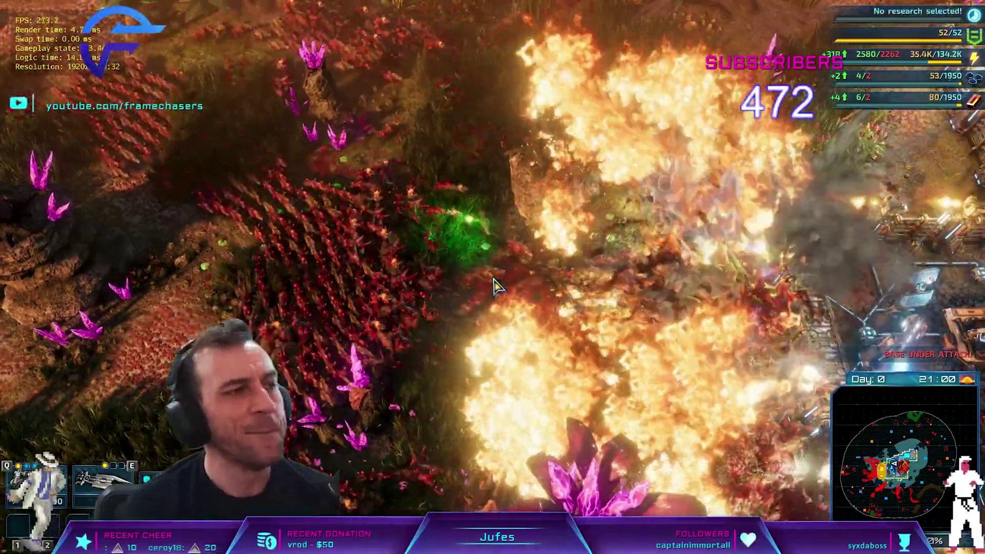
pyautogui.press('s')
pyautogui.press('d')
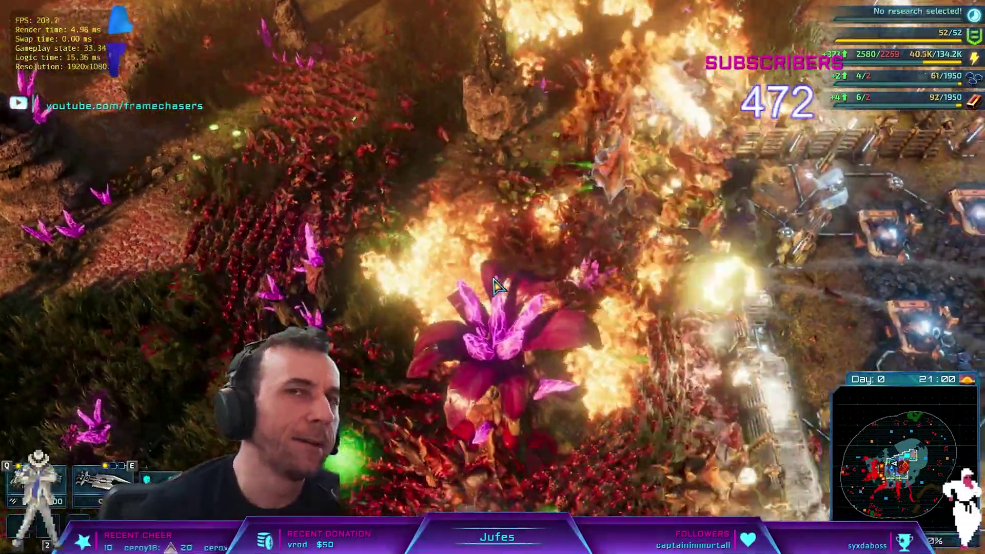
pyautogui.press('s')
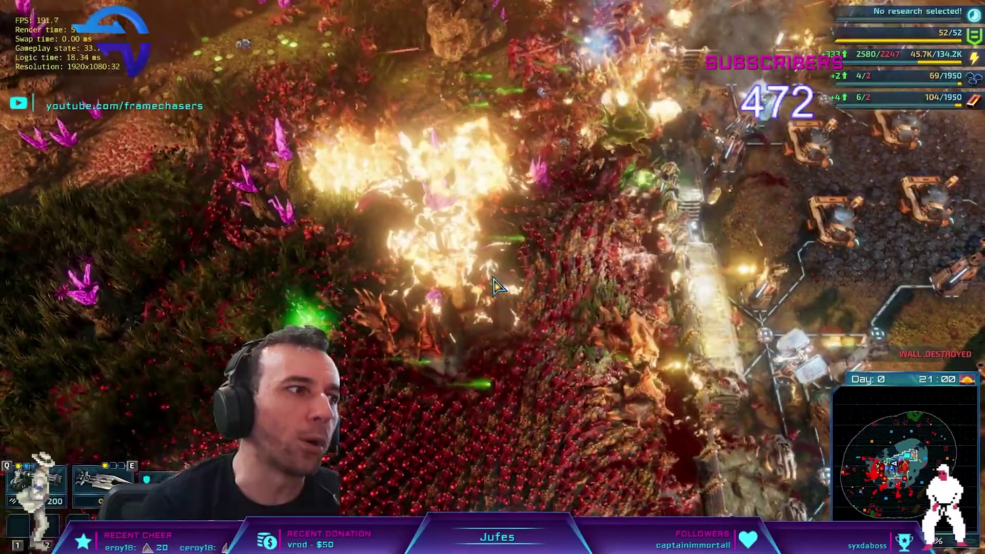
pyautogui.press('s')
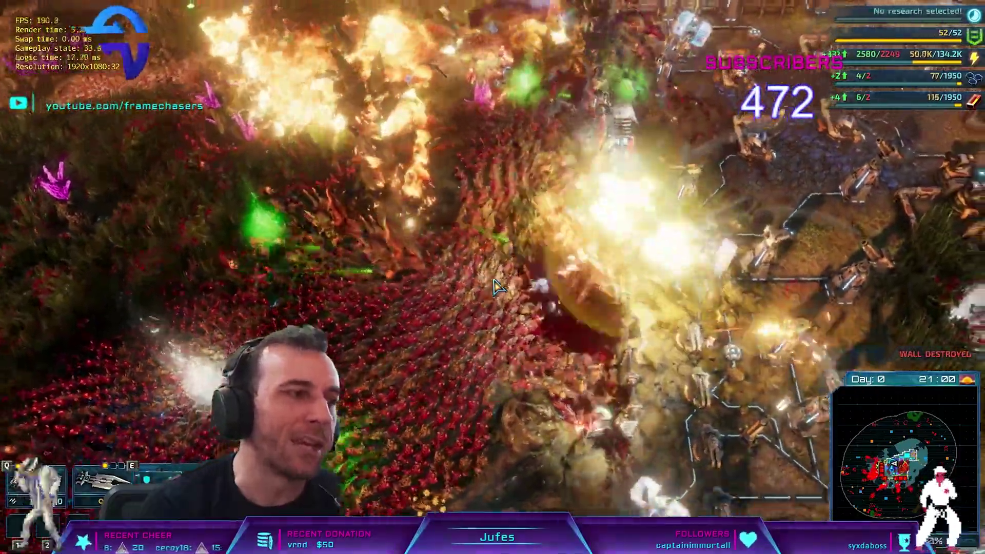
pyautogui.press('s')
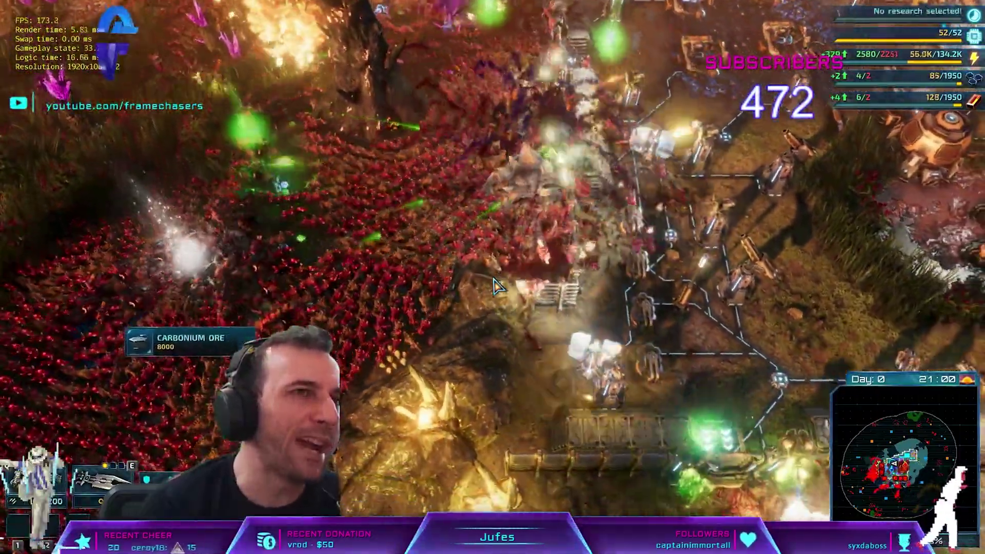
pyautogui.press('s')
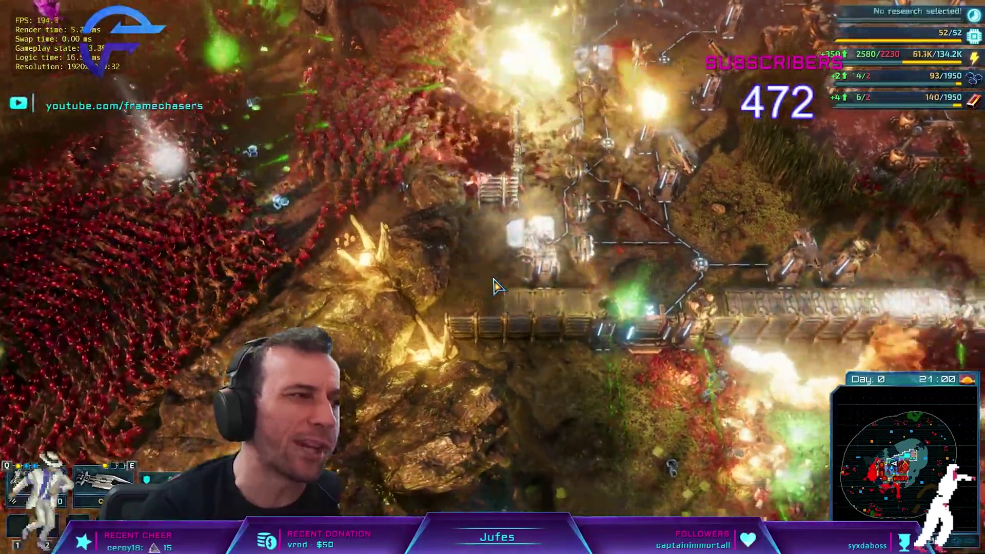
pyautogui.press('s')
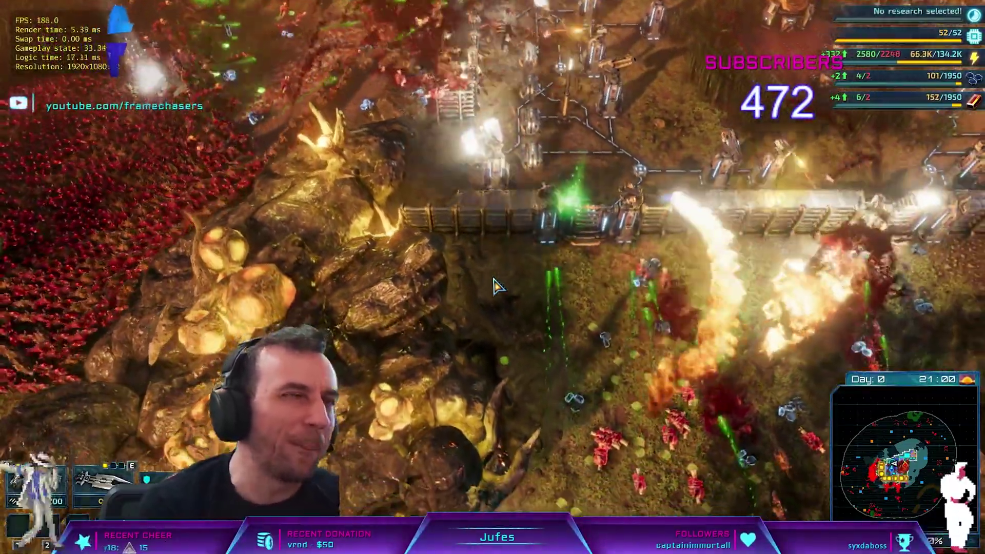
pyautogui.press('s')
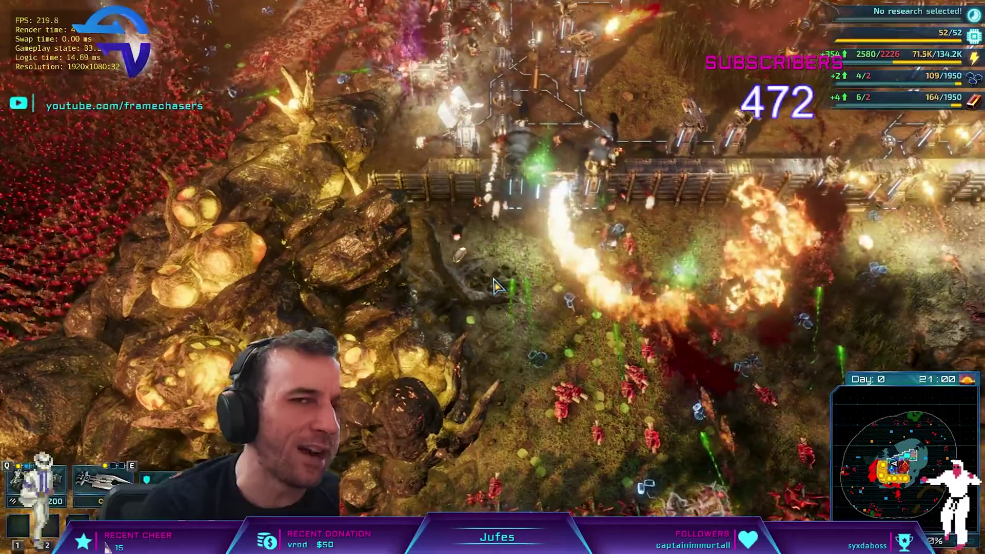
pyautogui.press('d')
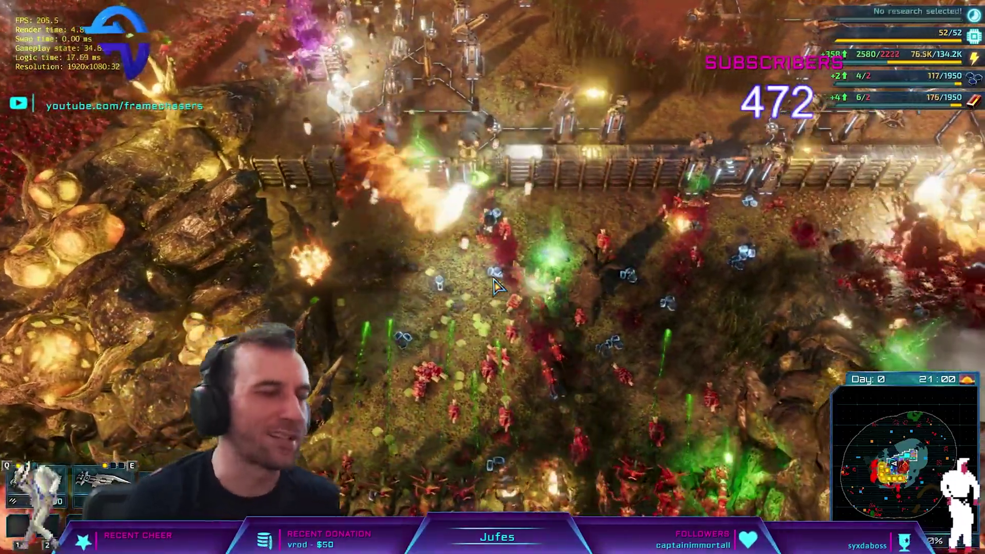
pyautogui.press('d')
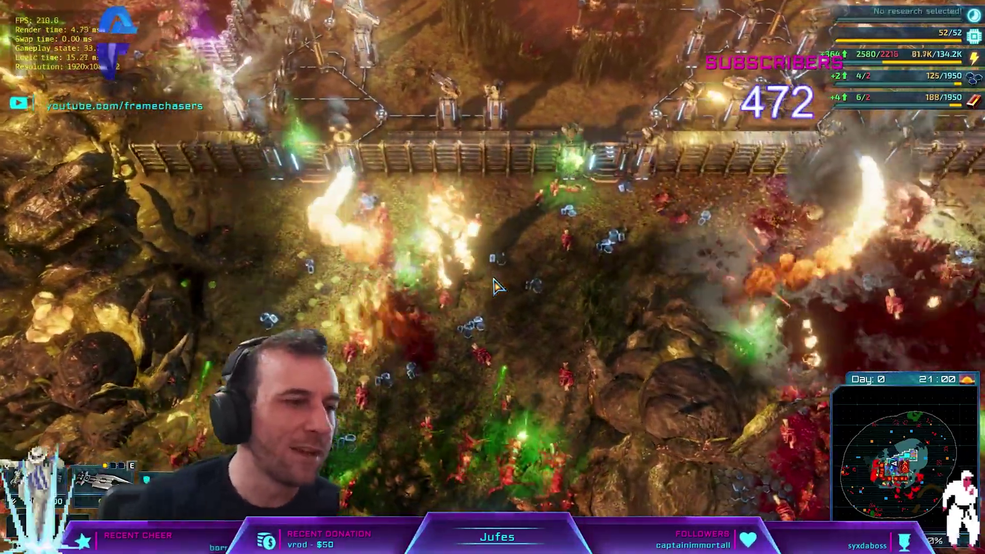
pyautogui.press('d')
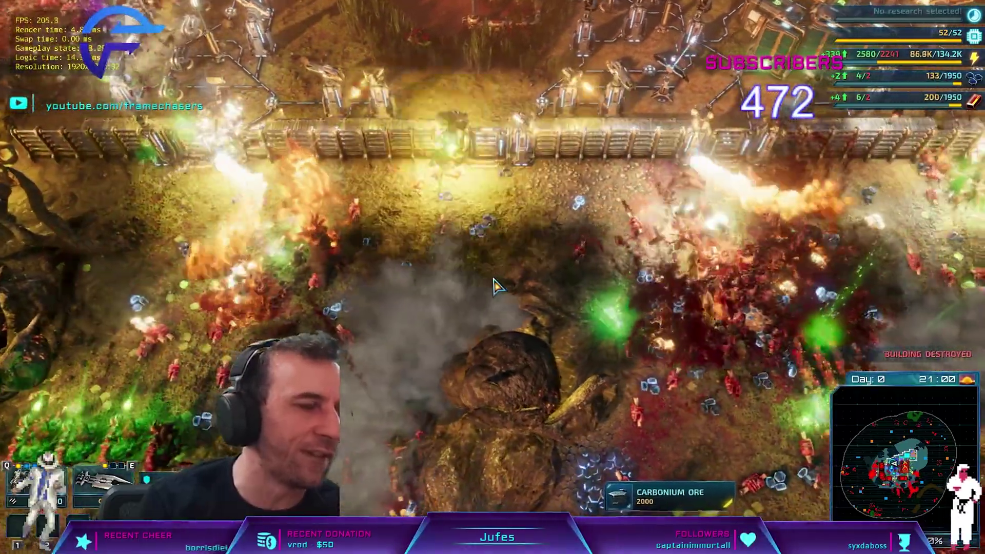
pyautogui.press('d')
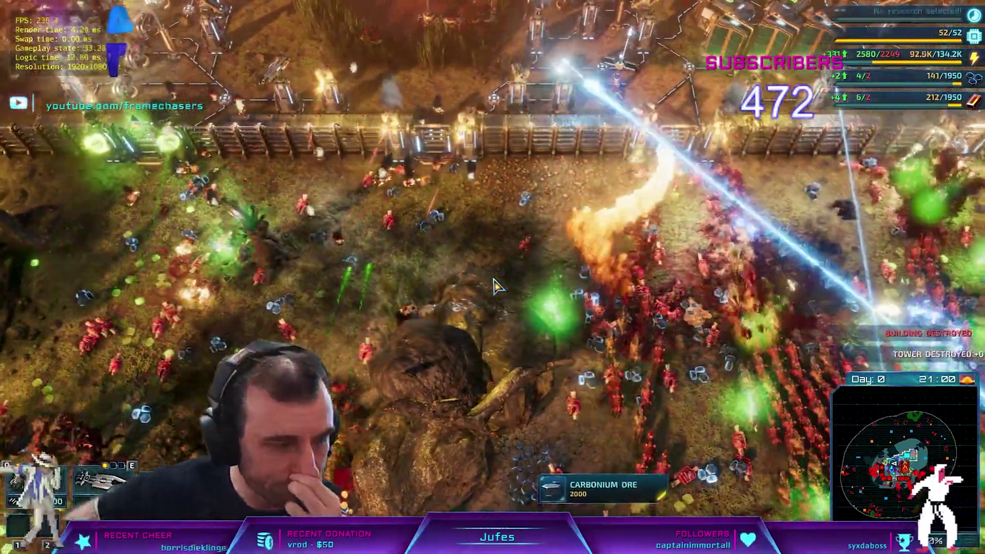
pyautogui.press('d')
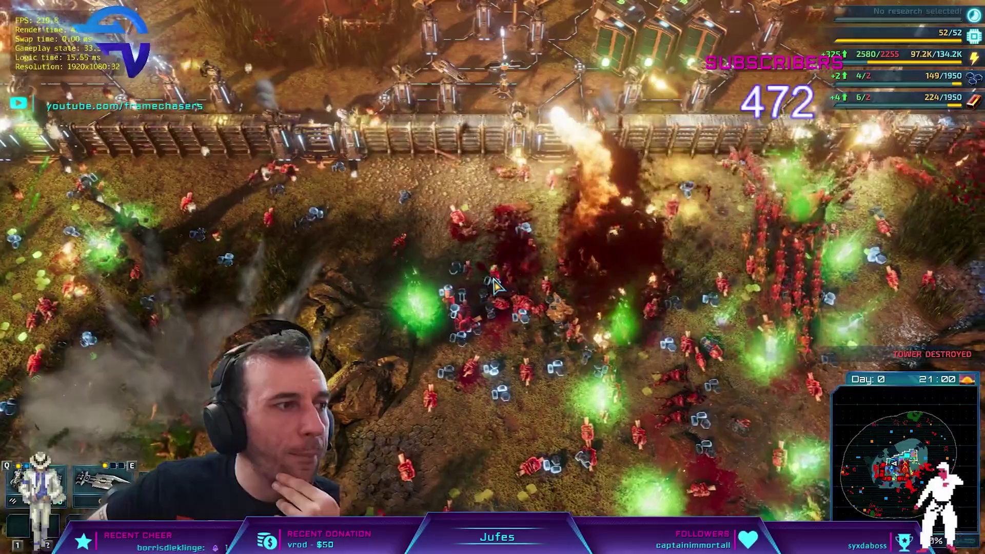
pyautogui.press('d')
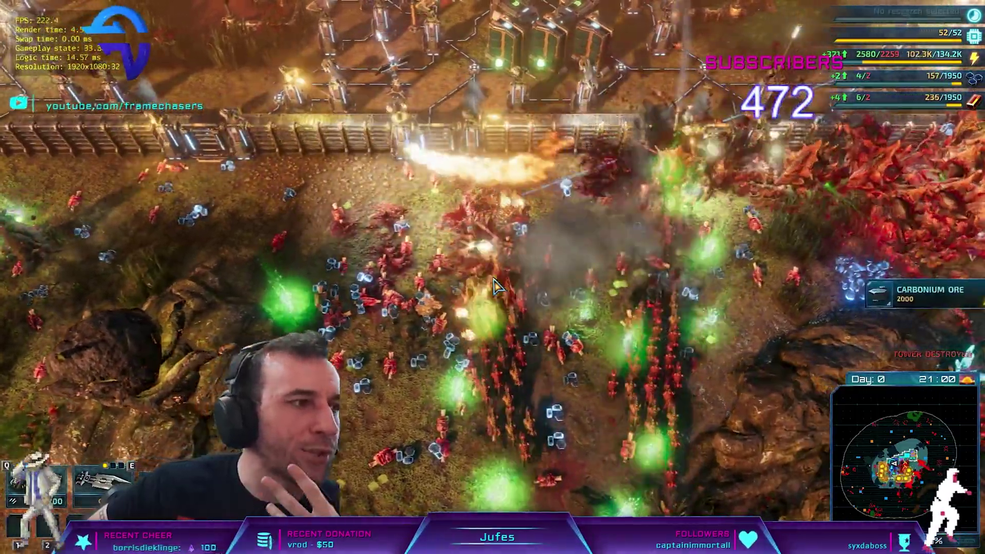
pyautogui.press('d')
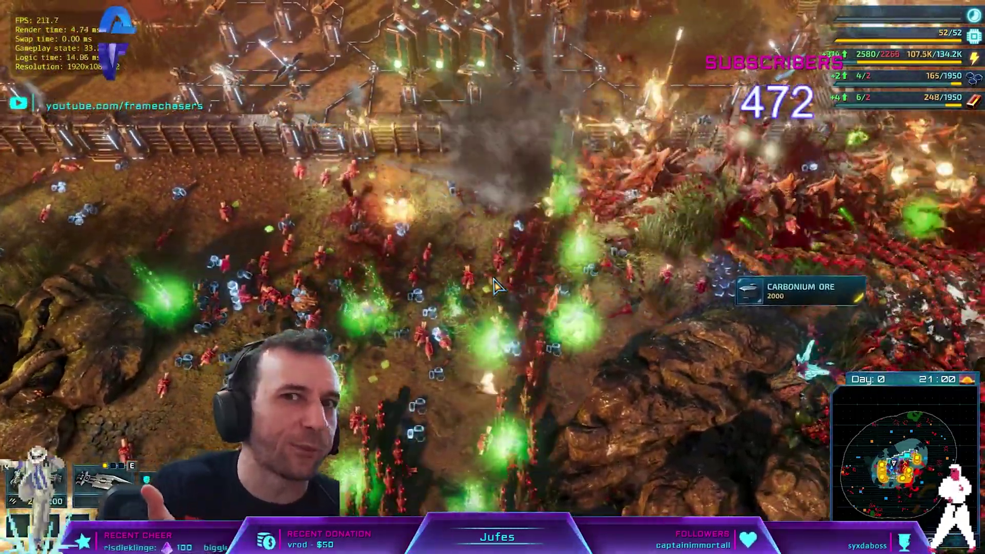
pyautogui.press('d')
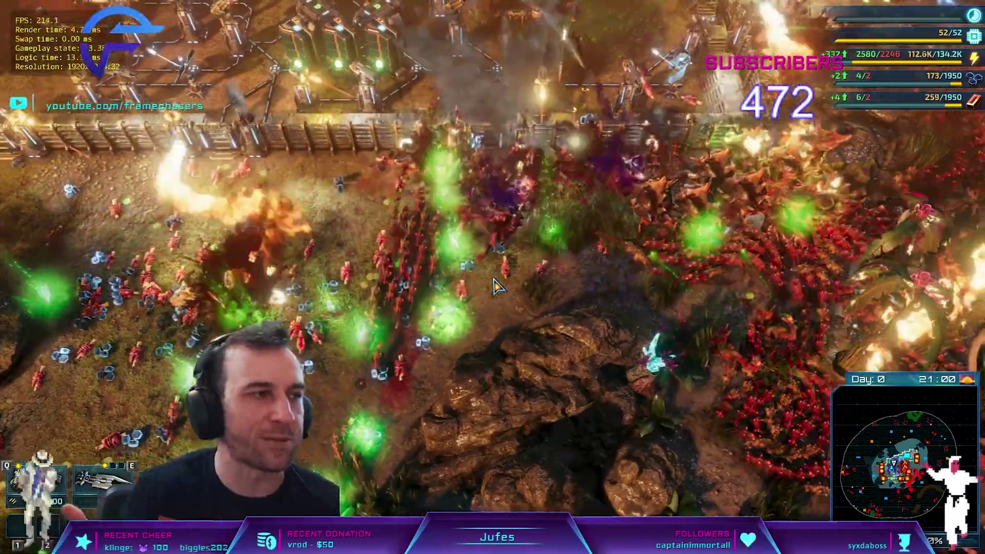
pyautogui.press('d')
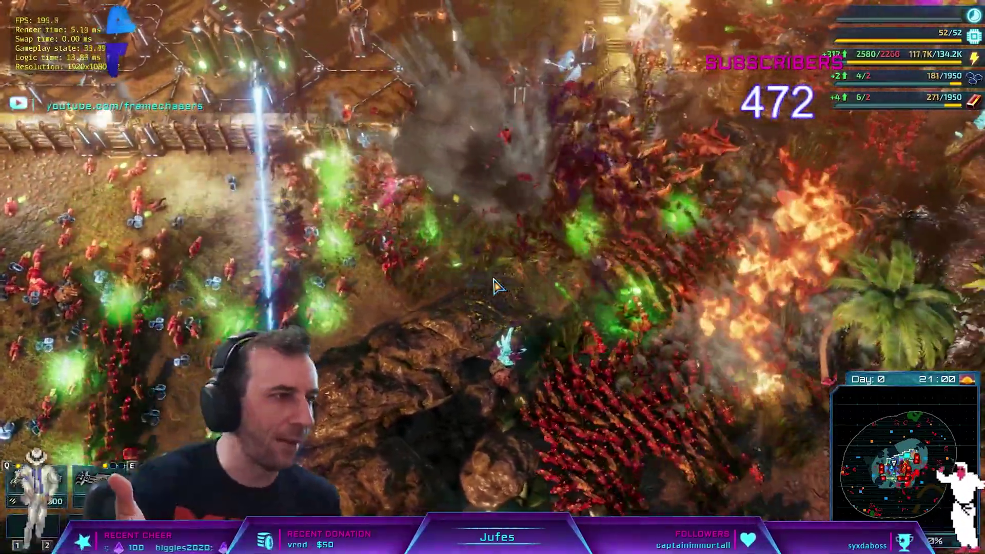
pyautogui.press('d')
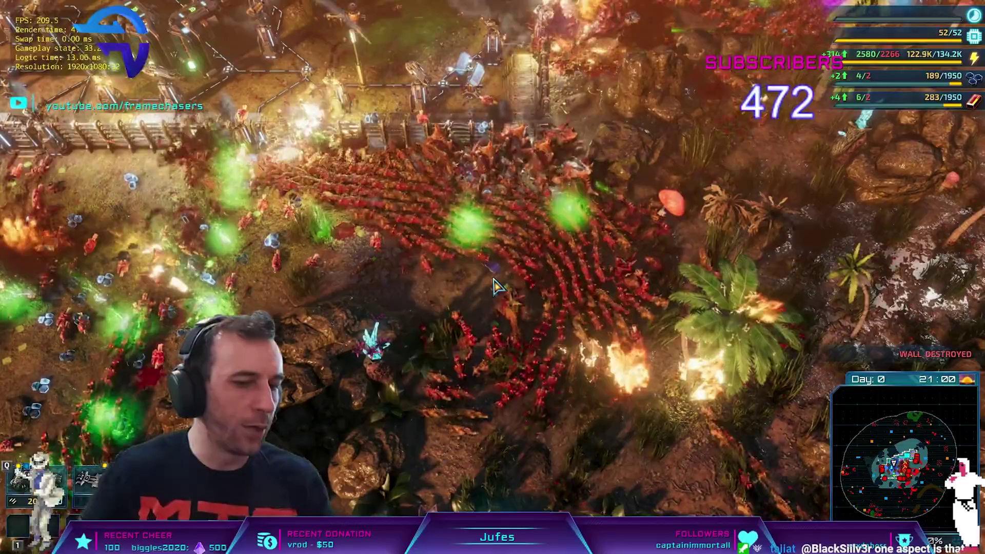
pyautogui.press('w')
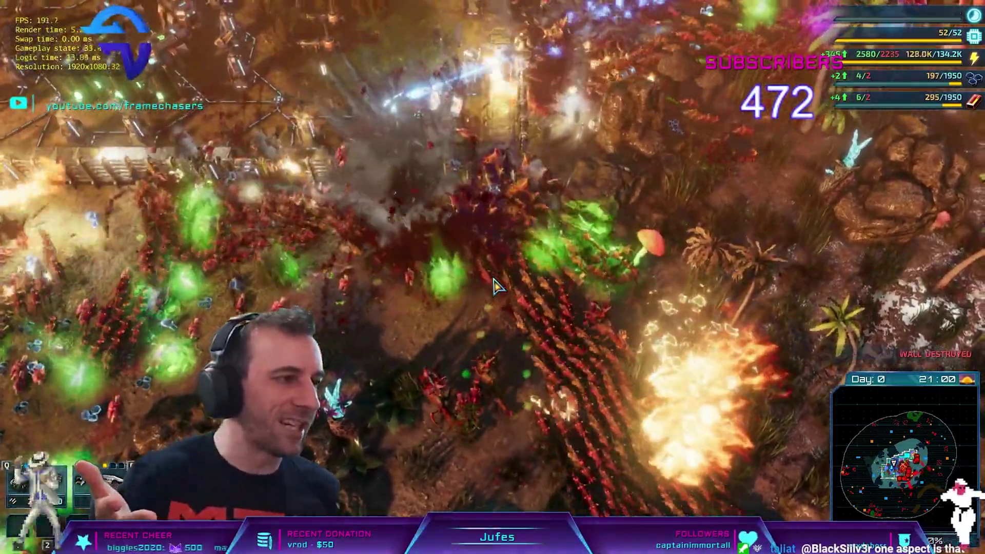
pyautogui.press('w')
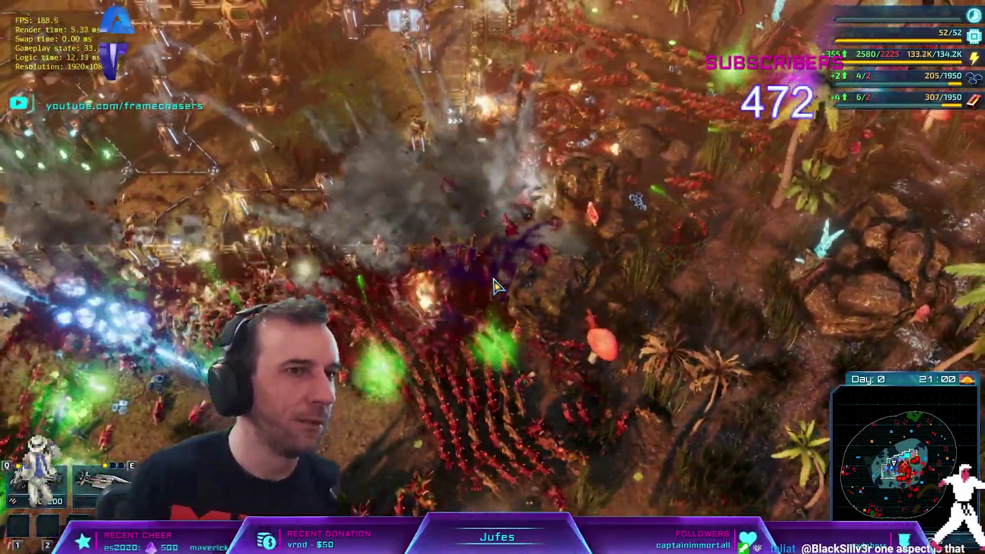
pyautogui.press('w')
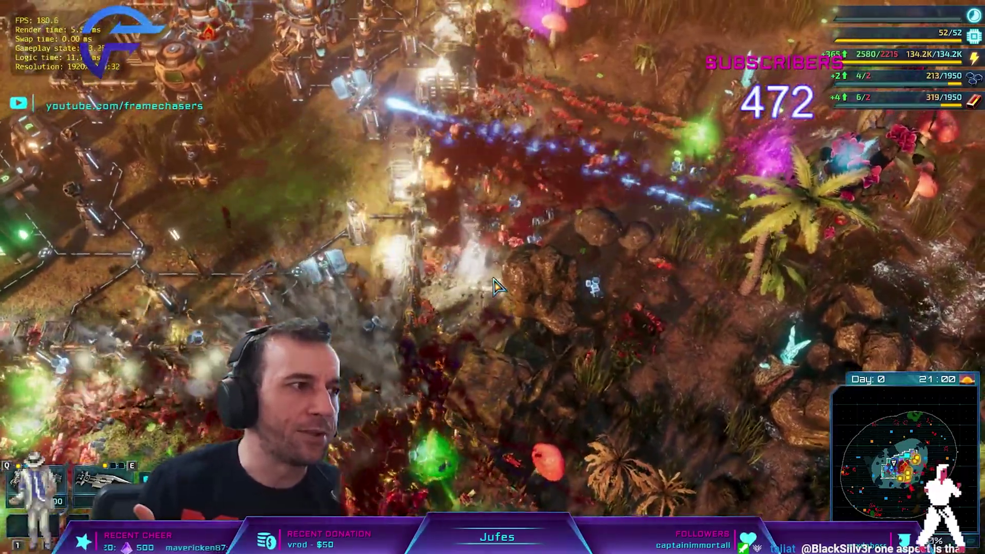
pyautogui.press('w')
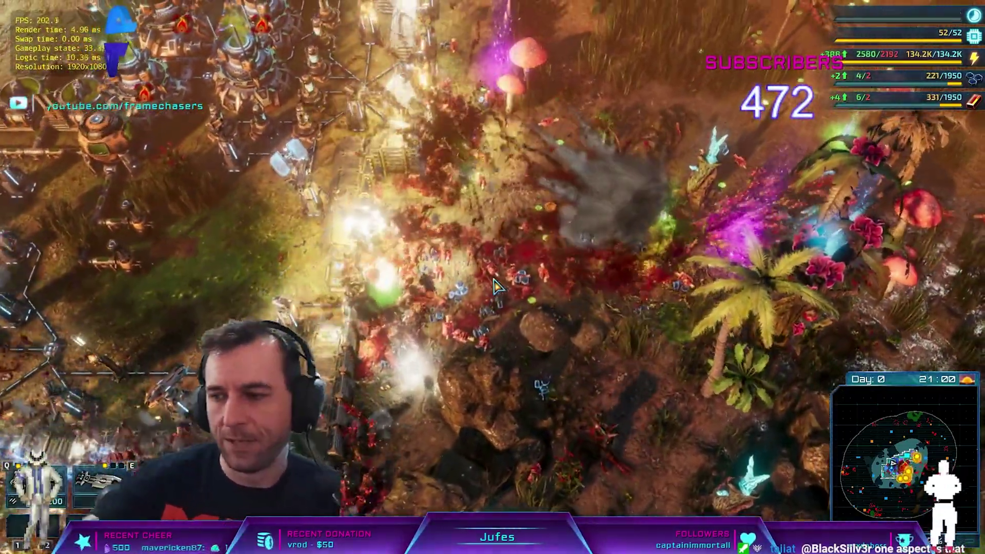
pyautogui.press('w')
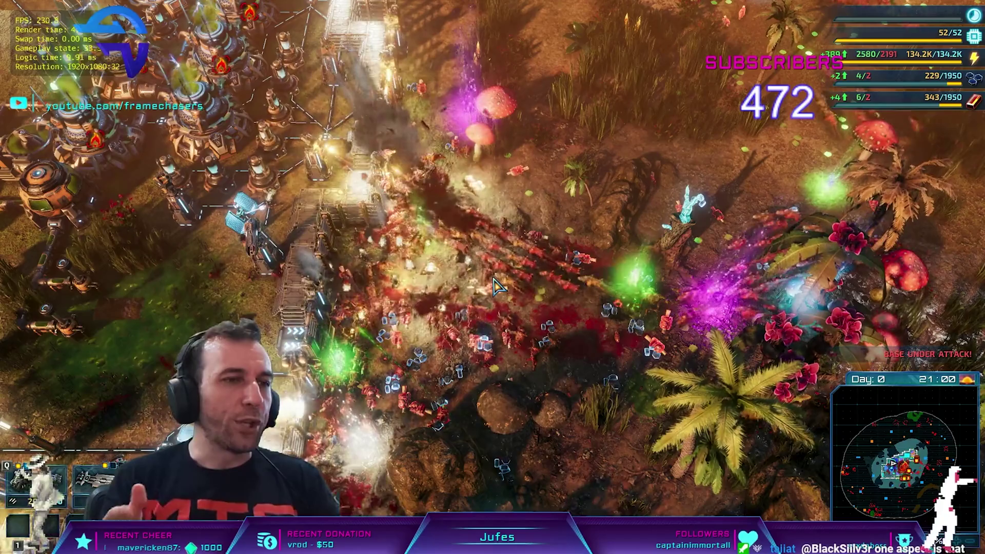
pyautogui.press('w')
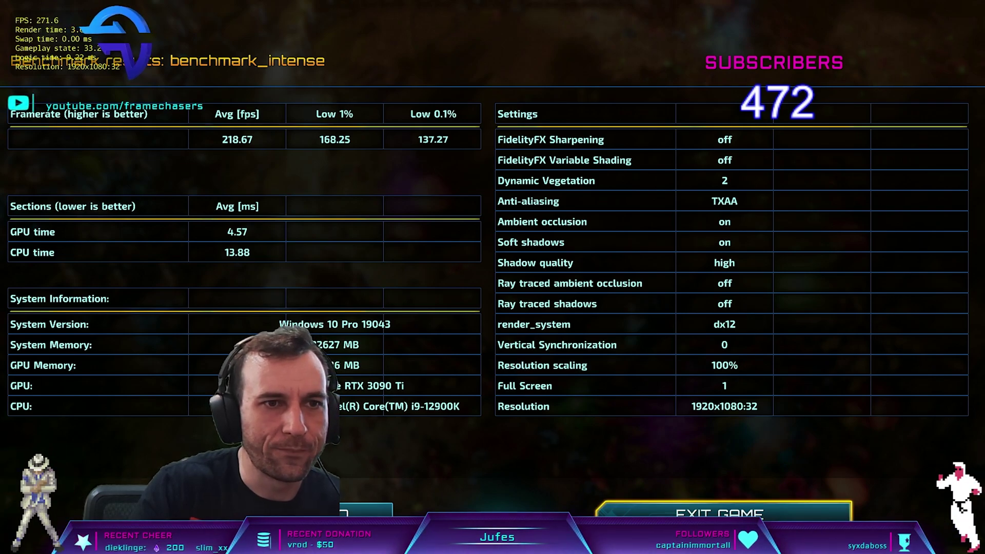
# - Exit the Riftbreaker benchmark and divide the 219 average by 210 in Calculator
pyautogui.click(723, 513)
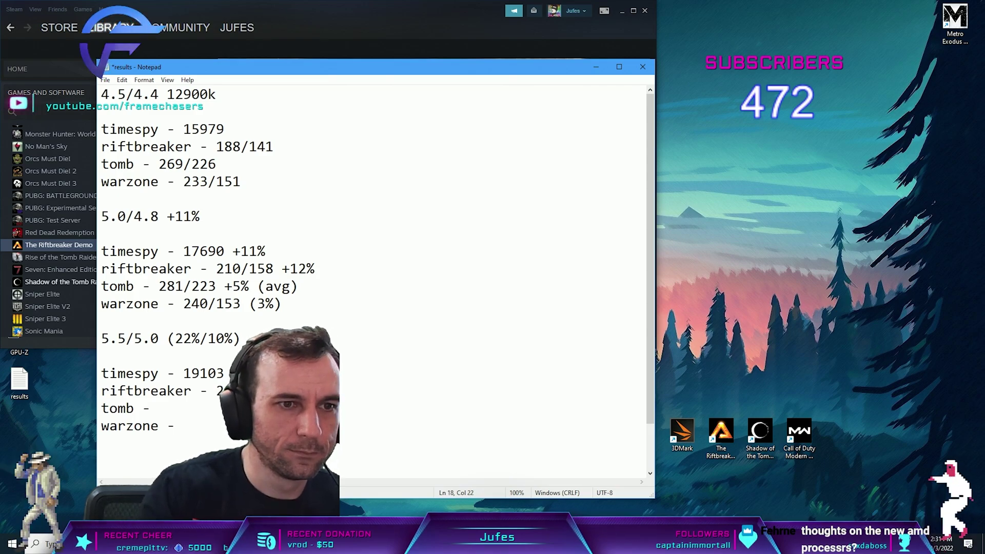
pyautogui.click(165, 408)
pyautogui.press('super')
pyautogui.write('calc')
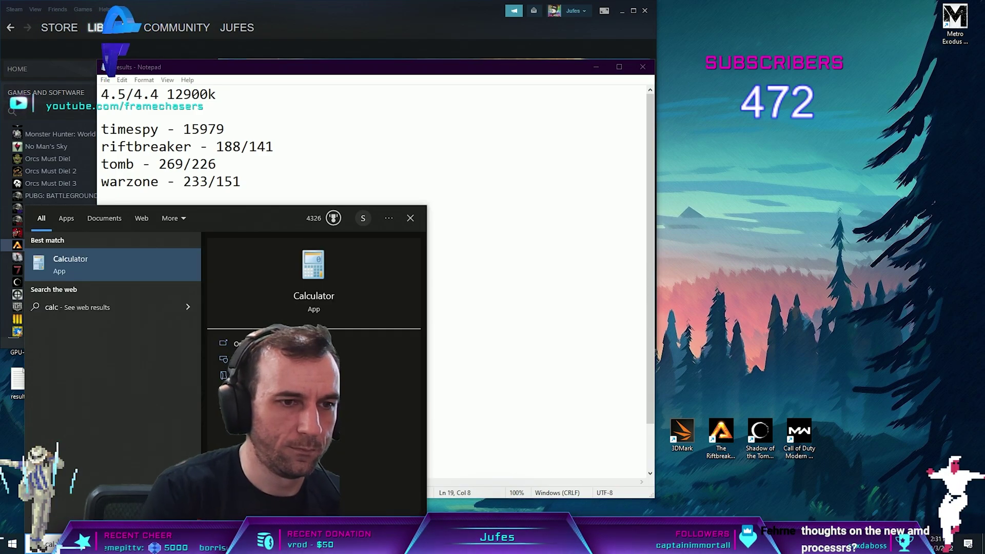
pyautogui.click(127, 259)
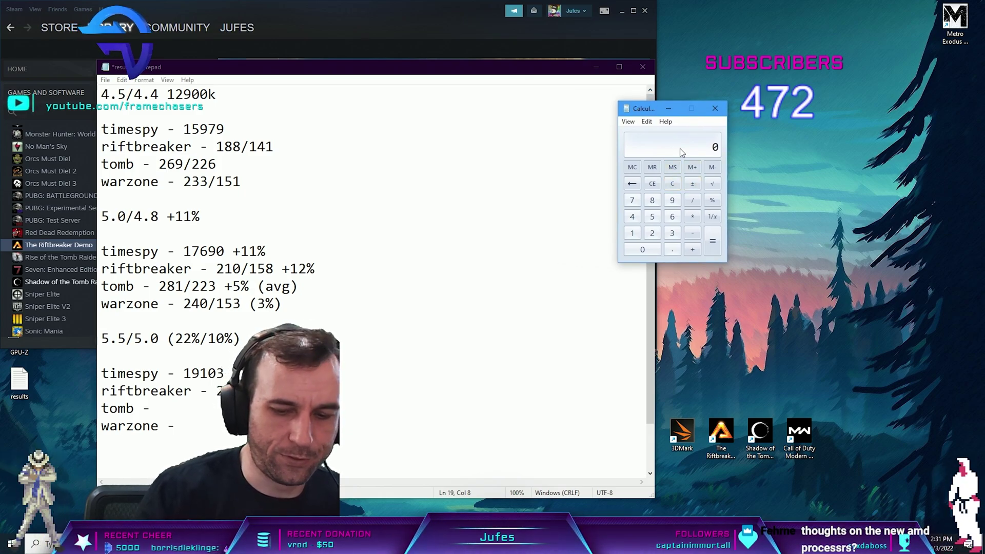
pyautogui.write('219 / 210')
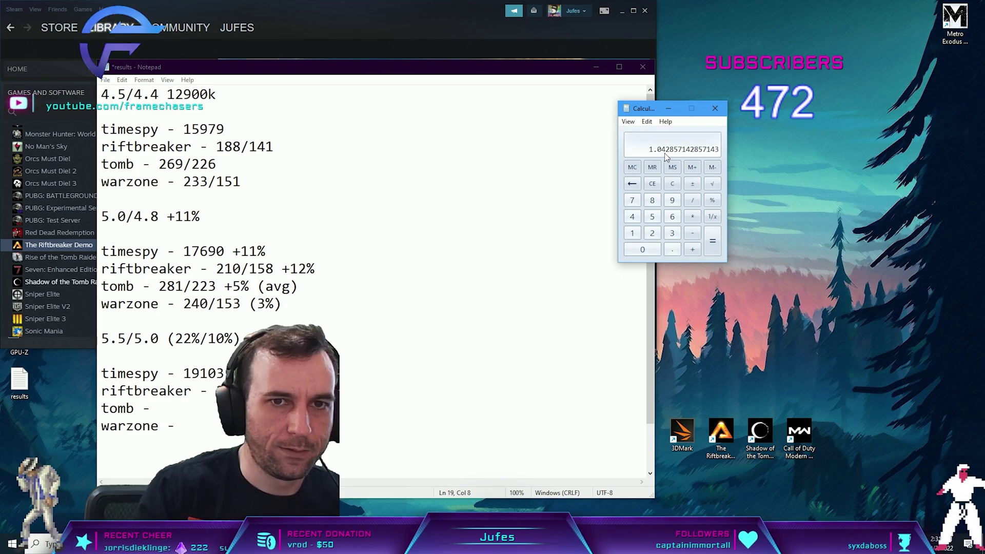
# - Start the bracketed percentages after riftbreaker 219/168 in the results note, and divide 168 by 158 in Calculator
pyautogui.click(279, 391)
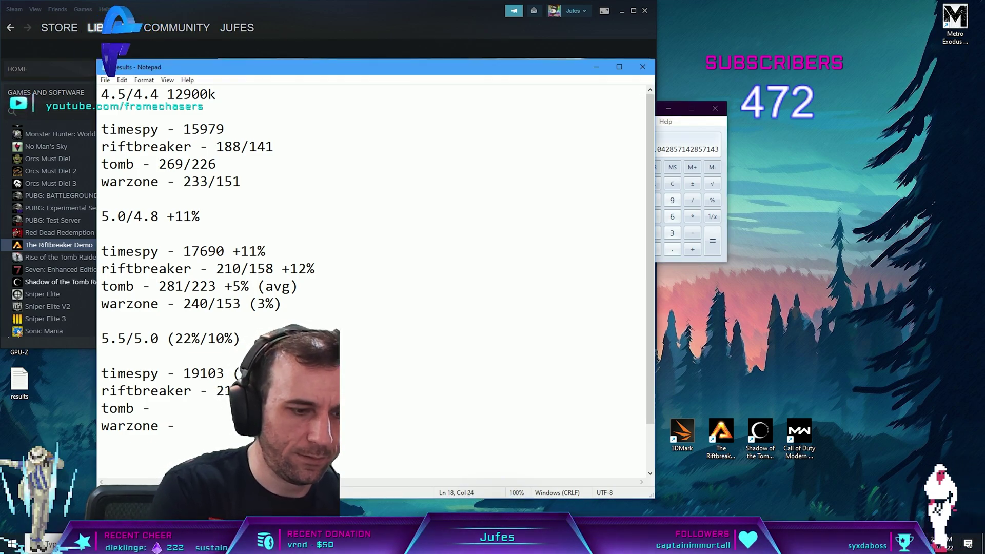
pyautogui.click(678, 130)
pyautogui.moveTo(647, 110); pyautogui.dragTo(708, 128)
pyautogui.click(733, 202)
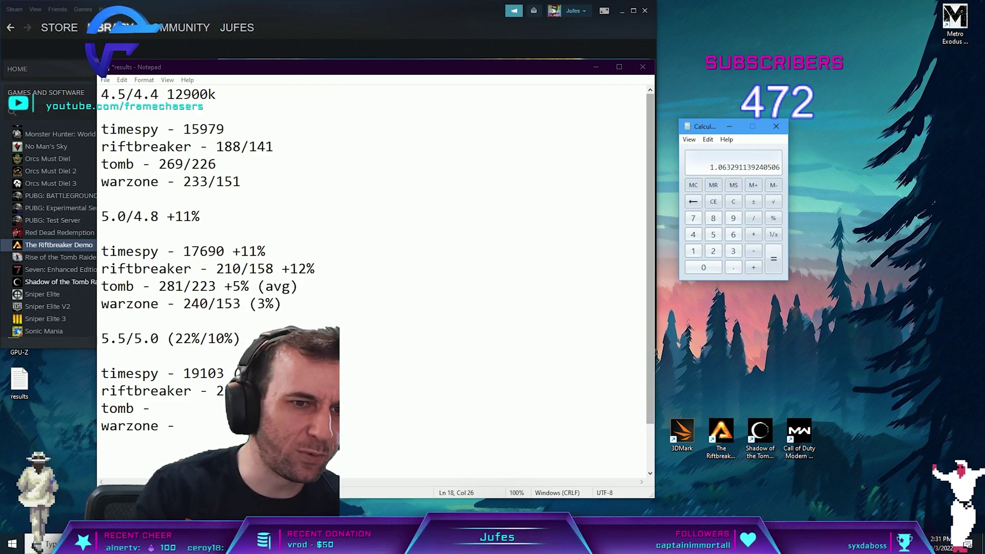
pyautogui.click(298, 391)
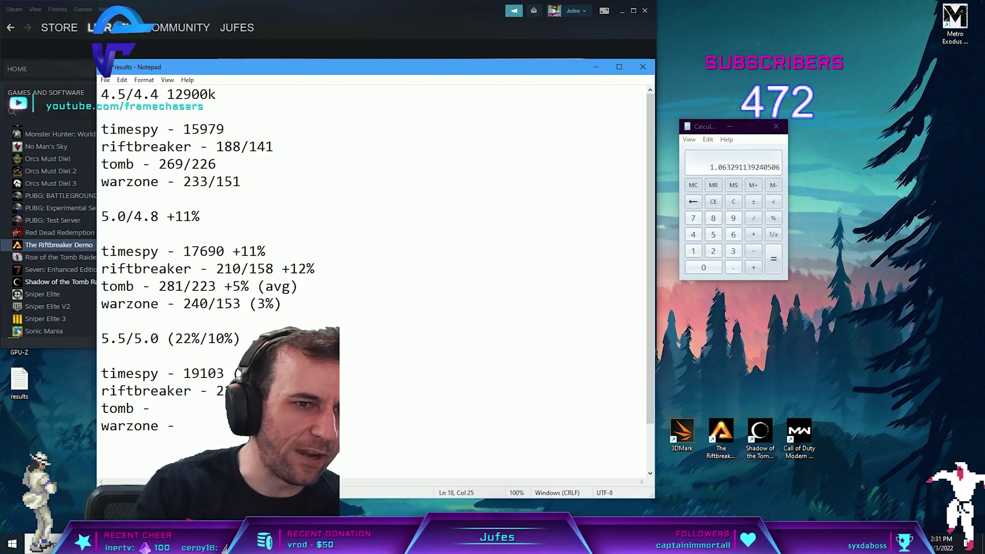
# - Divide 219 by 188 and 168 by 141 in Calculator to compare riftbreaker with the 4.5/4.4 section
pyautogui.click(733, 203)
pyautogui.write('219 / ')
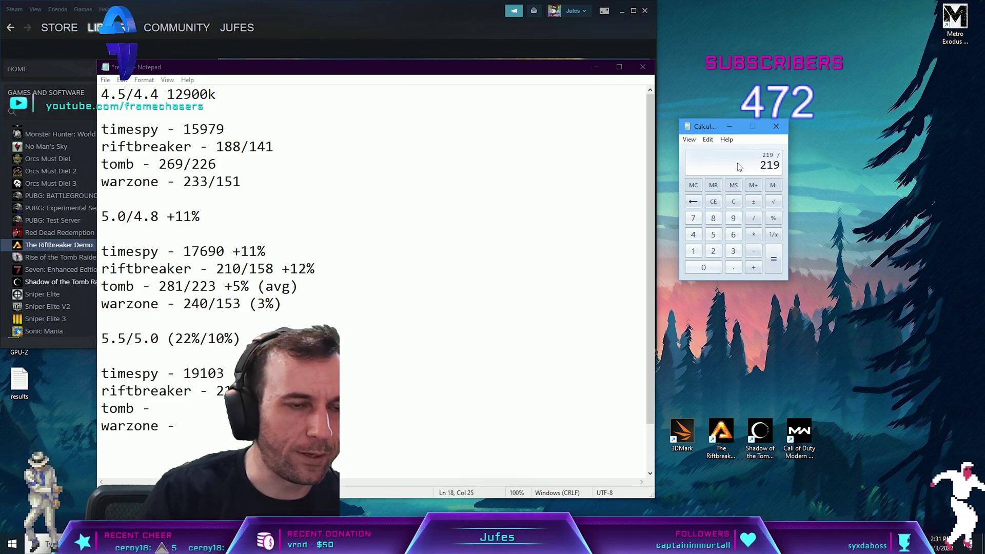
pyautogui.write('18')
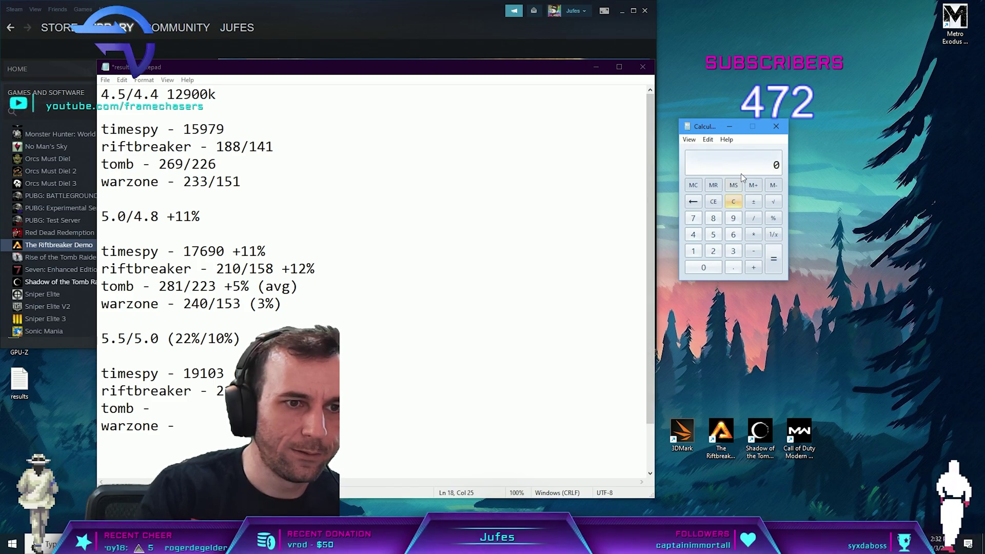
pyautogui.click(738, 171)
pyautogui.press('1')
pyautogui.press('6')
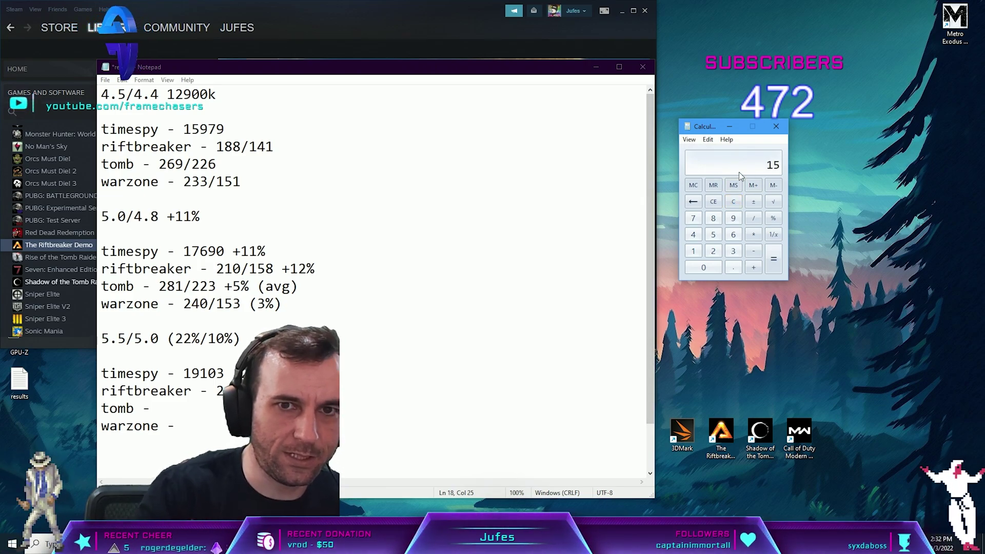
pyautogui.write('8/141')
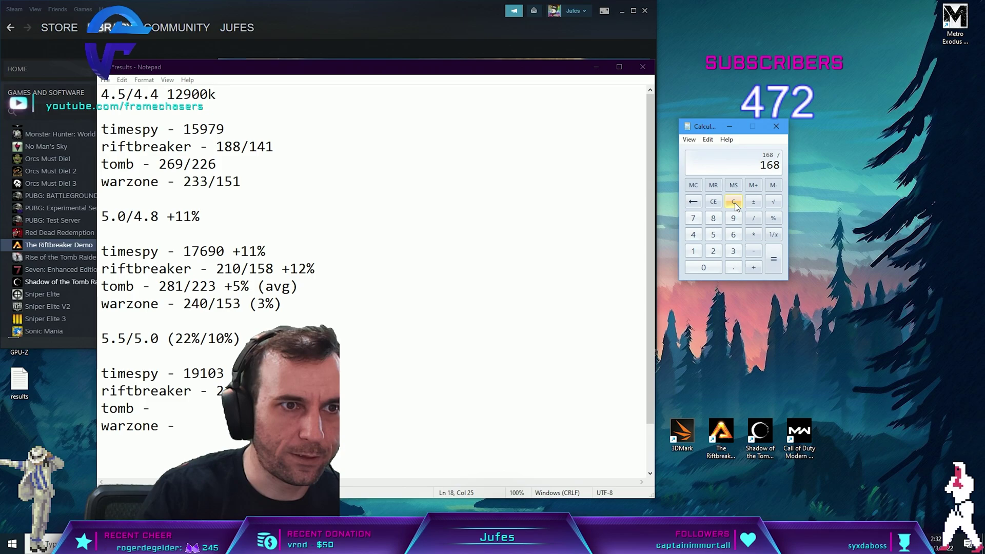
pyautogui.press('Return')
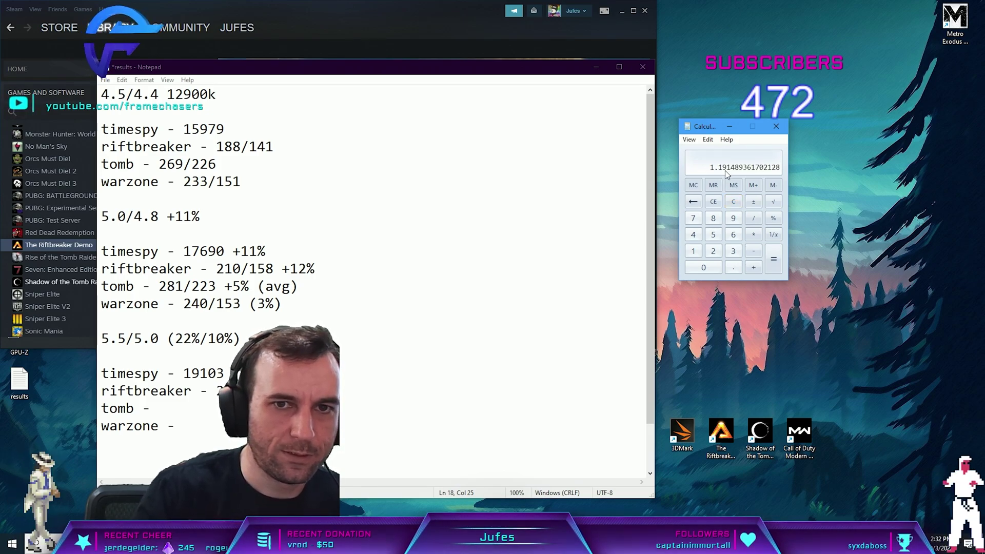
# - Complete the riftbreaker percentages in the 5.5/5.0 section of the results note as (5%/18%)
pyautogui.click(354, 391)
pyautogui.write('1')
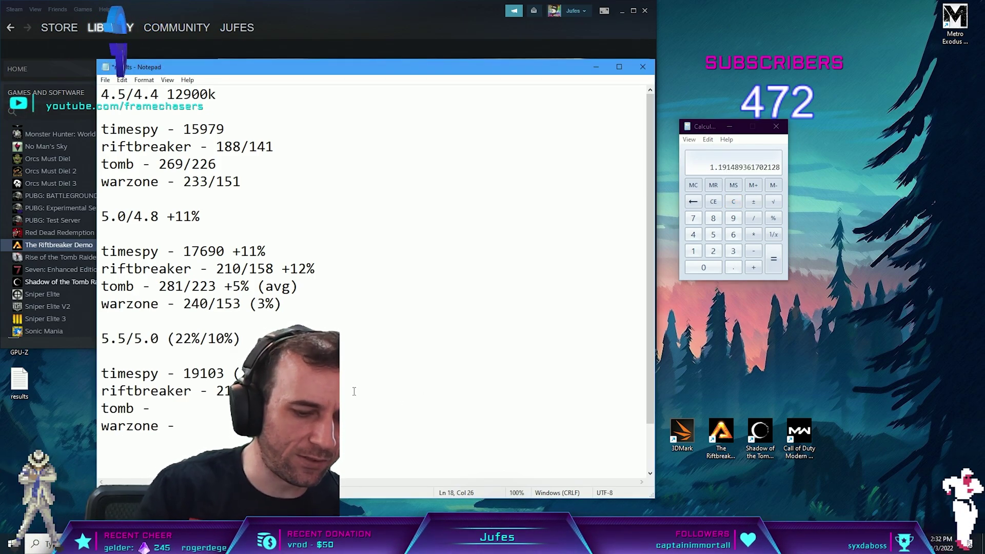
pyautogui.write('9%)')
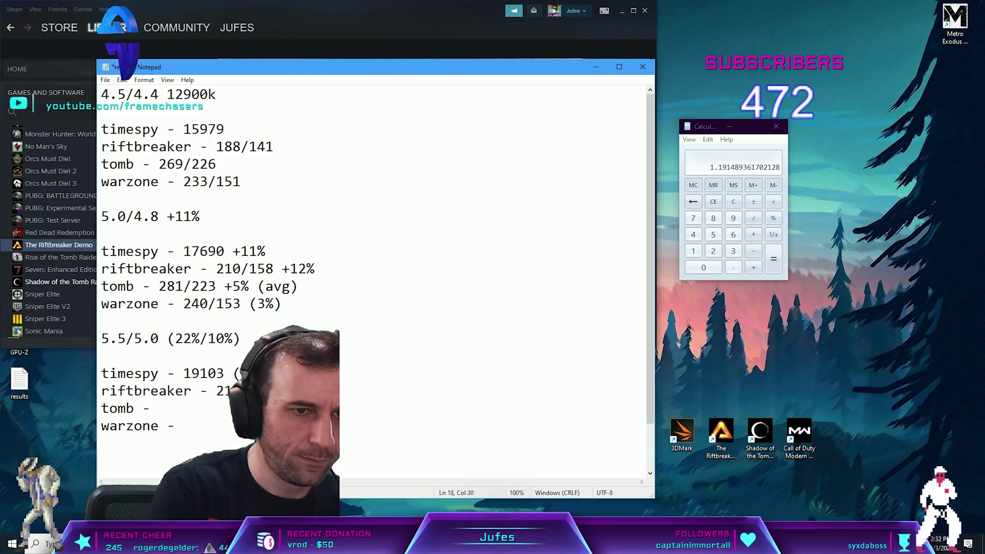
pyautogui.write(')')
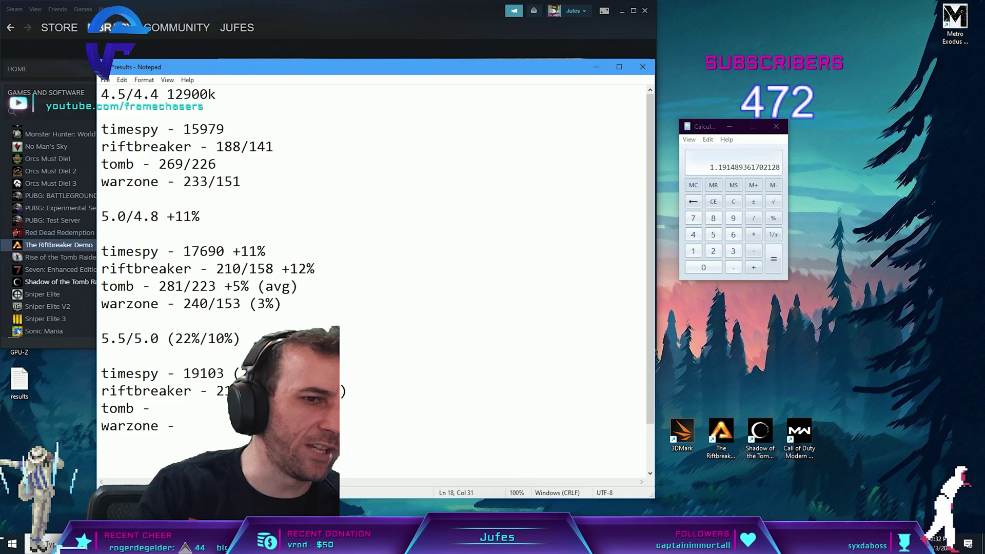
# - Reposition the results note so the full riftbreaker line is readable, and move Calculator clear of it
pyautogui.hotkey('shift', 'Left')
pyautogui.hotkey('shift', 'Left')
pyautogui.hotkey('shift', 'Left')
pyautogui.hotkey('shift', 'Left')
pyautogui.hotkey('shift', 'Left')
pyautogui.hotkey('shift', 'Left')
pyautogui.hotkey('shift', 'Left')
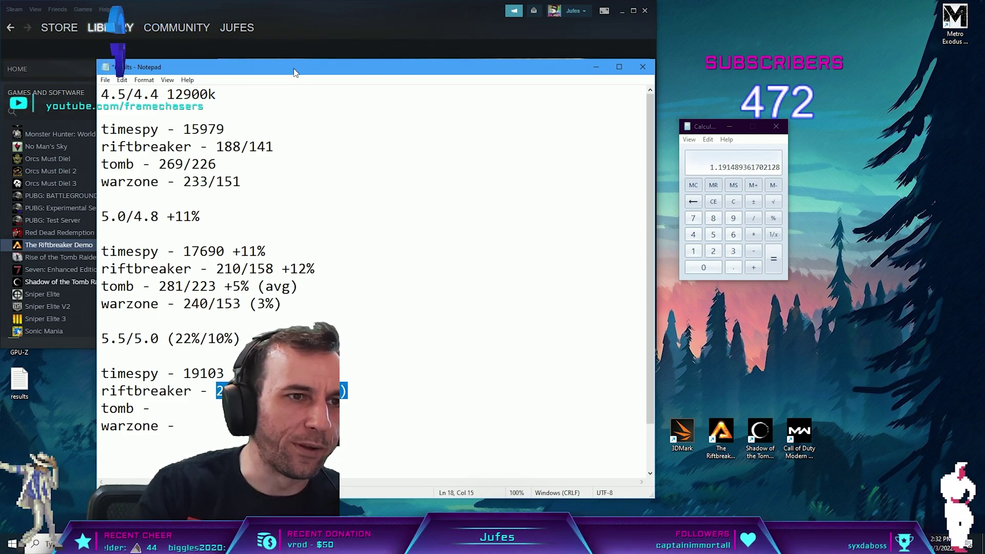
pyautogui.moveTo(295, 72); pyautogui.dragTo(350, 52)
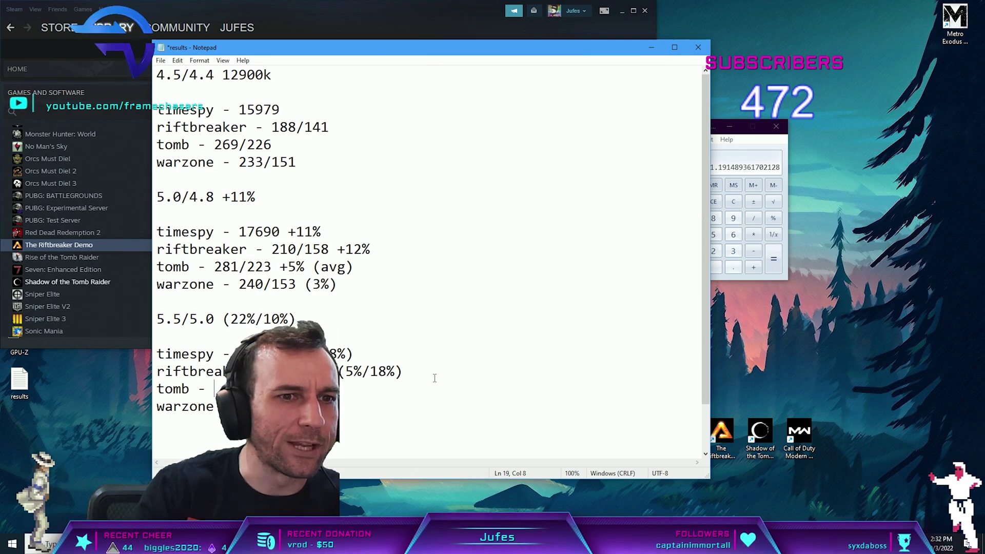
pyautogui.click(763, 147)
pyautogui.moveTo(759, 126); pyautogui.dragTo(828, 138)
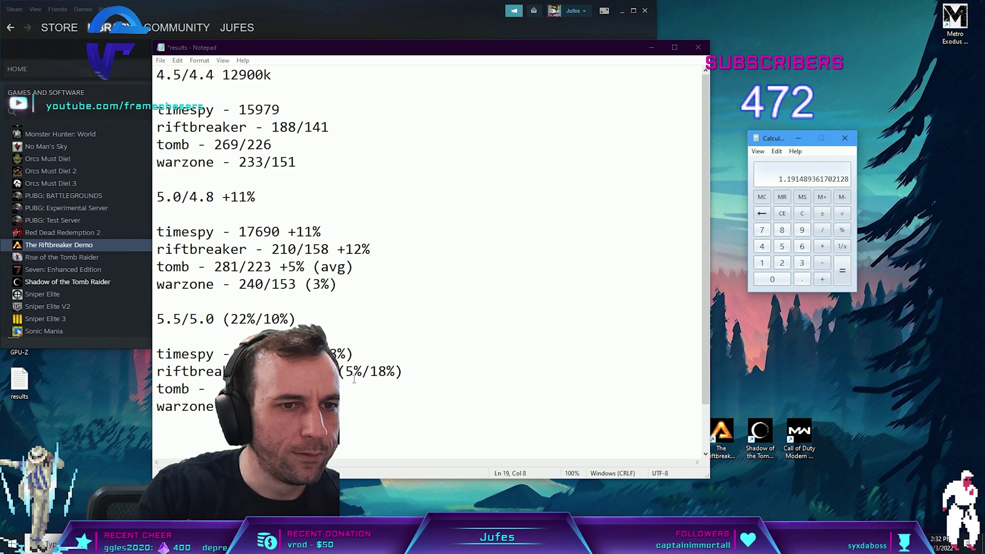
# - Swap the two riftbreaker percentages in the 5.5/5.0 section so they read (18%/5%)
pyautogui.moveTo(354, 379); pyautogui.dragTo(345, 373)
pyautogui.click(421, 376)
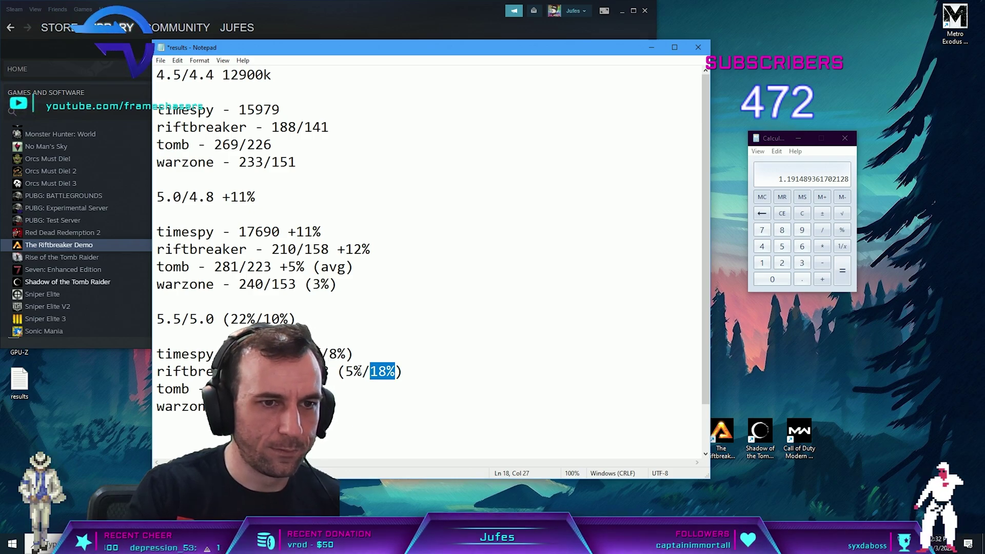
pyautogui.hotkey('ctrl', 'x')
pyautogui.moveTo(362, 372); pyautogui.dragTo(343, 371)
pyautogui.hotkey('ctrl', 'v')
pyautogui.press('Right')
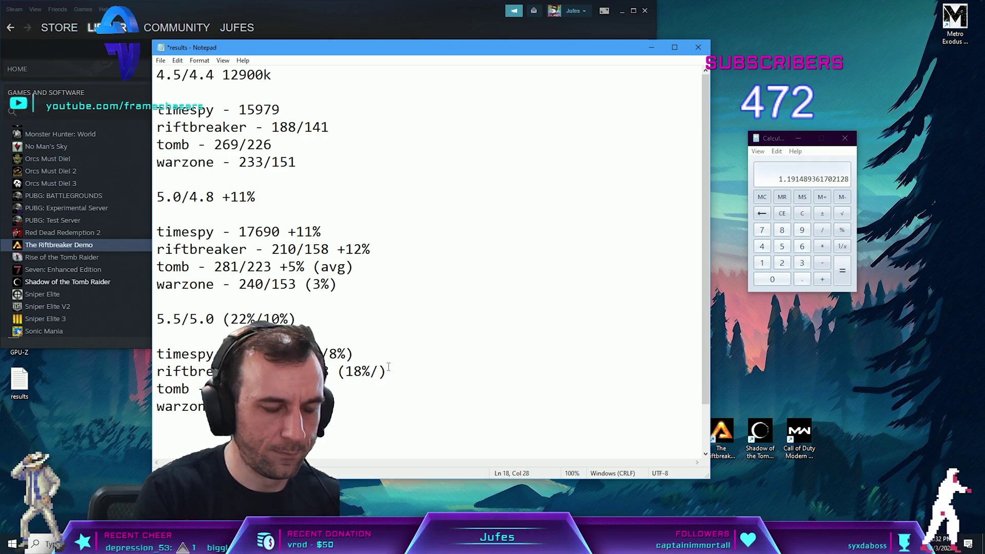
pyautogui.write('5%')
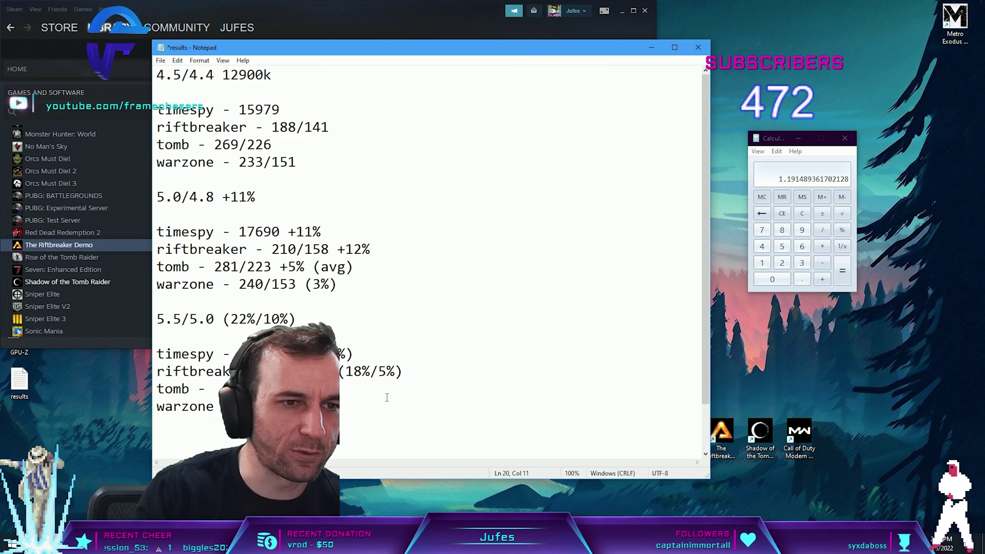
# - Close Calculator and save the results note
pyautogui.click(387, 396)
pyautogui.click(844, 138)
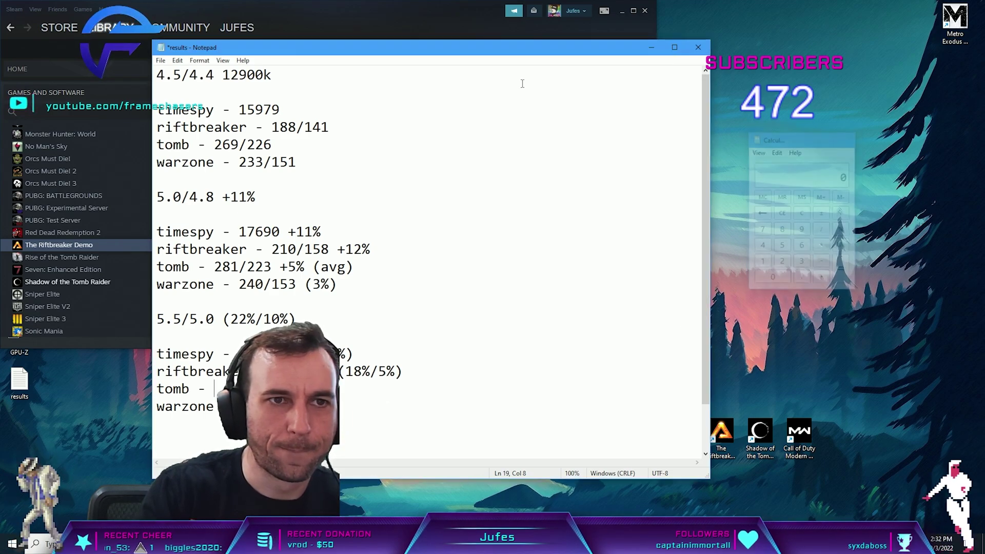
pyautogui.click(160, 60)
pyautogui.click(180, 105)
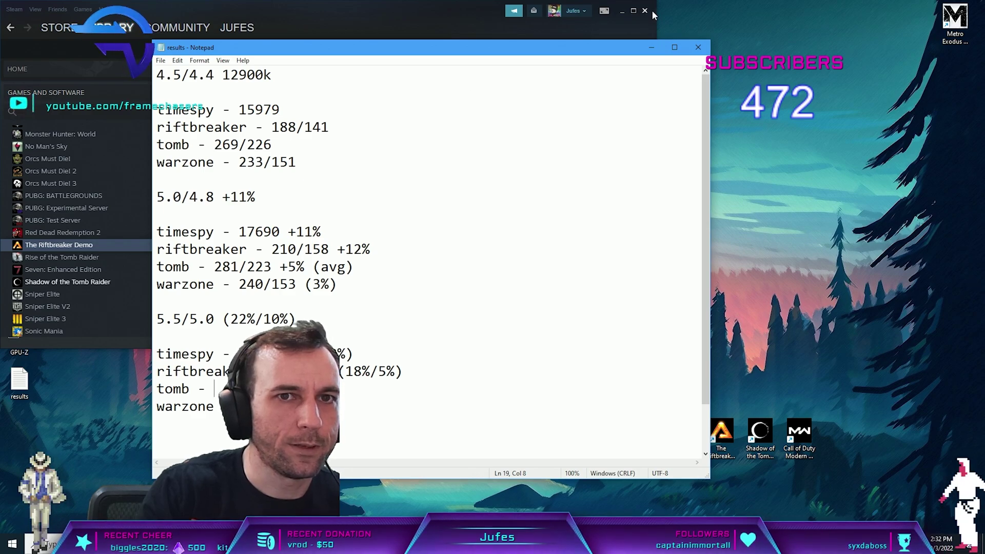
# - Close the Steam window and move the results note clear of the benchmark shortcuts
pyautogui.click(633, 10)
pyautogui.click(934, 12)
pyautogui.moveTo(480, 47); pyautogui.dragTo(406, 36)
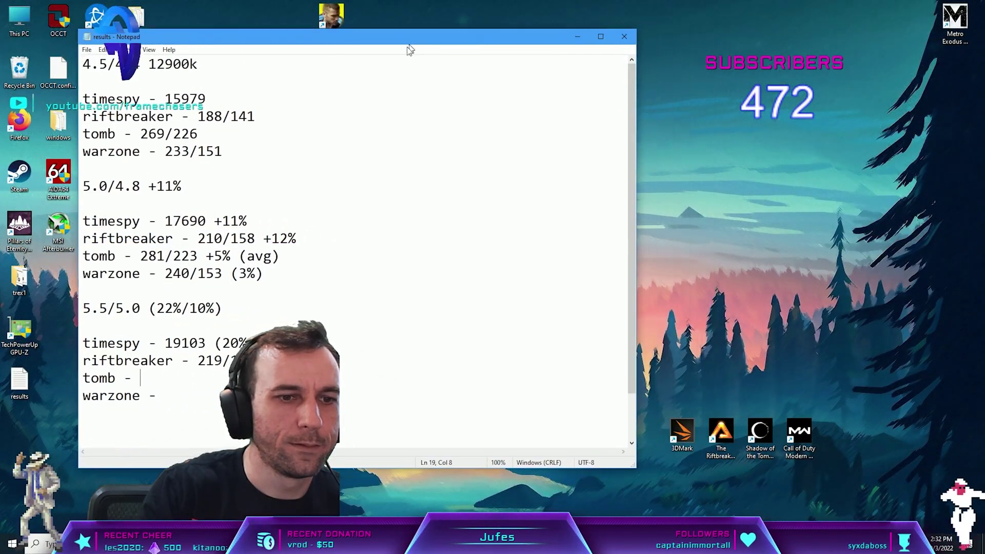
# - Launch Shadow of the Tomb Raider and start its benchmark from the display and graphics options
pyautogui.click(759, 433)
pyautogui.doubleClick(759, 432)
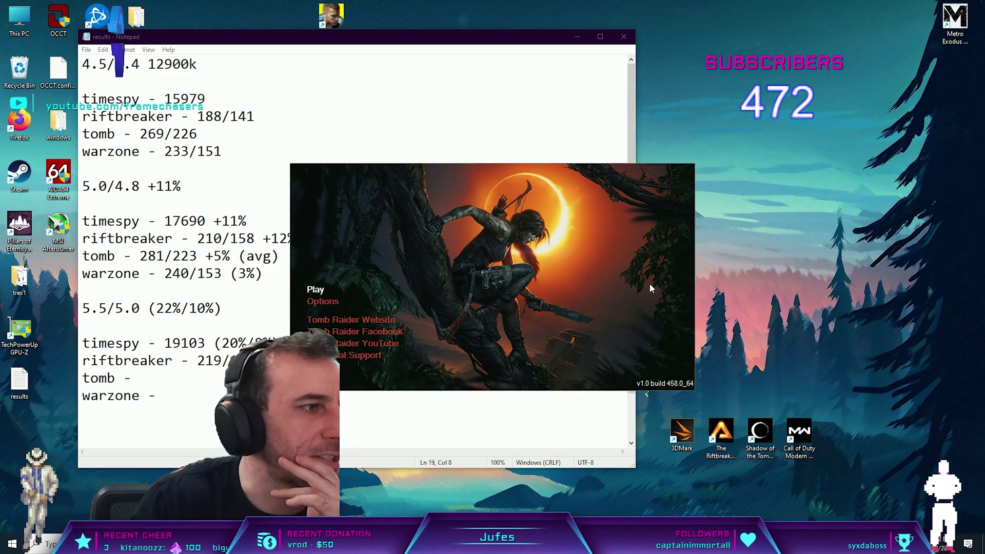
pyautogui.click(317, 289)
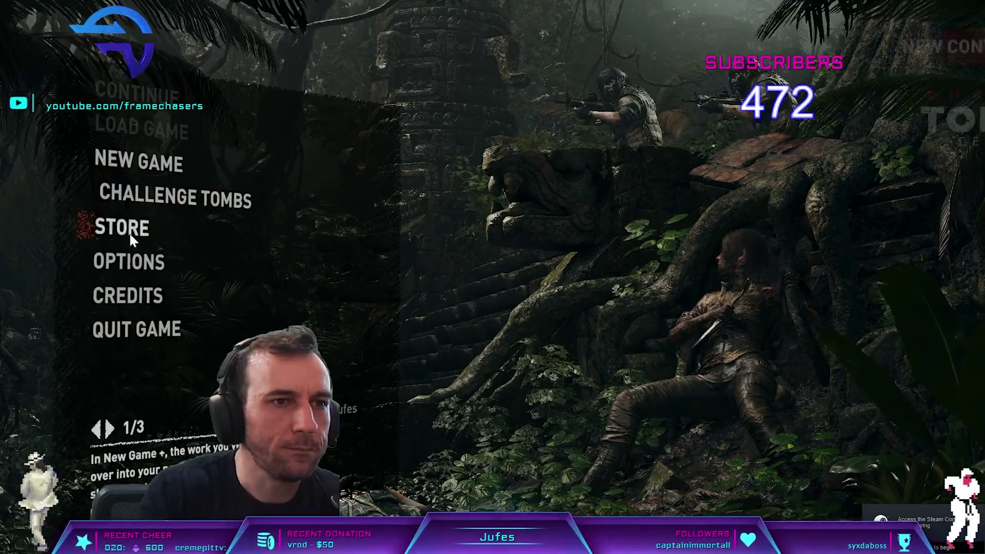
pyautogui.click(148, 263)
pyautogui.click(205, 200)
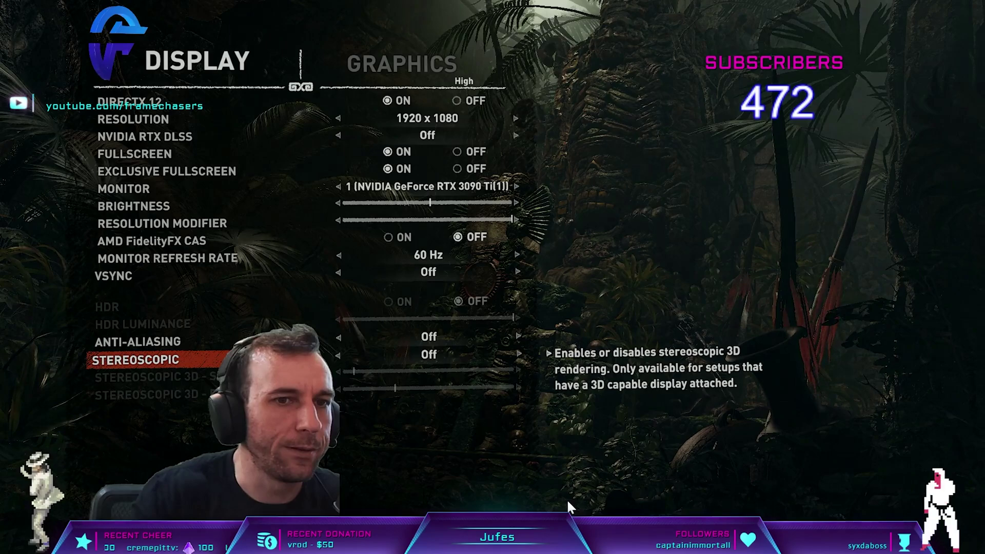
pyautogui.click(580, 513)
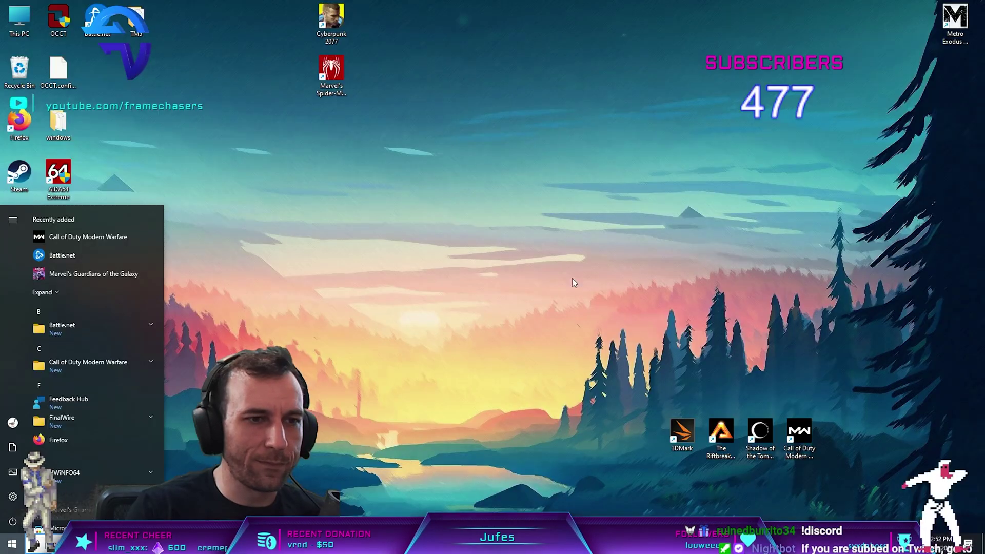
# - Bring back the results note and record 288 / 220 as the tomb result in the 5.5/5.0 section
pyautogui.click(571, 278)
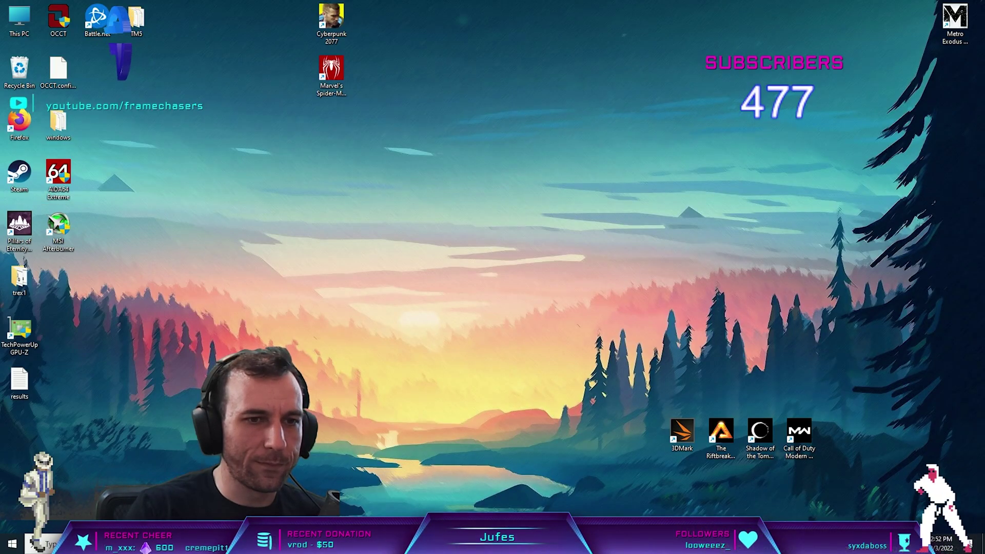
pyautogui.hotkey('alt', 'Tab')
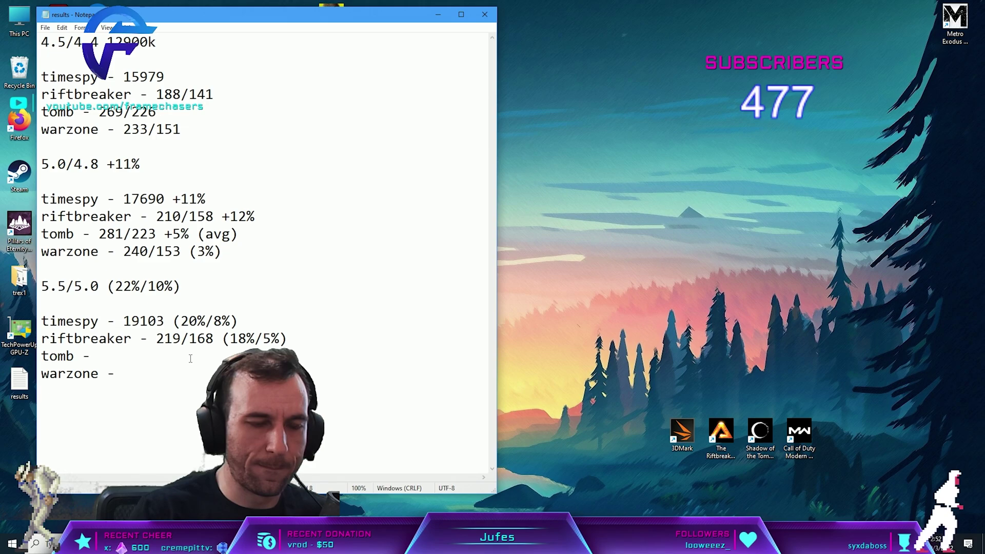
pyautogui.write('288')
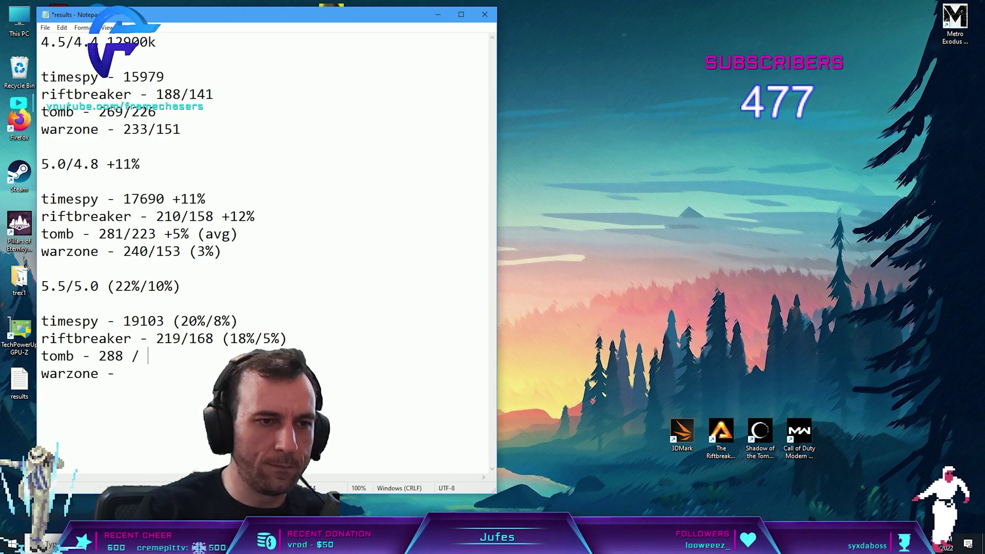
pyautogui.write(' / 220')
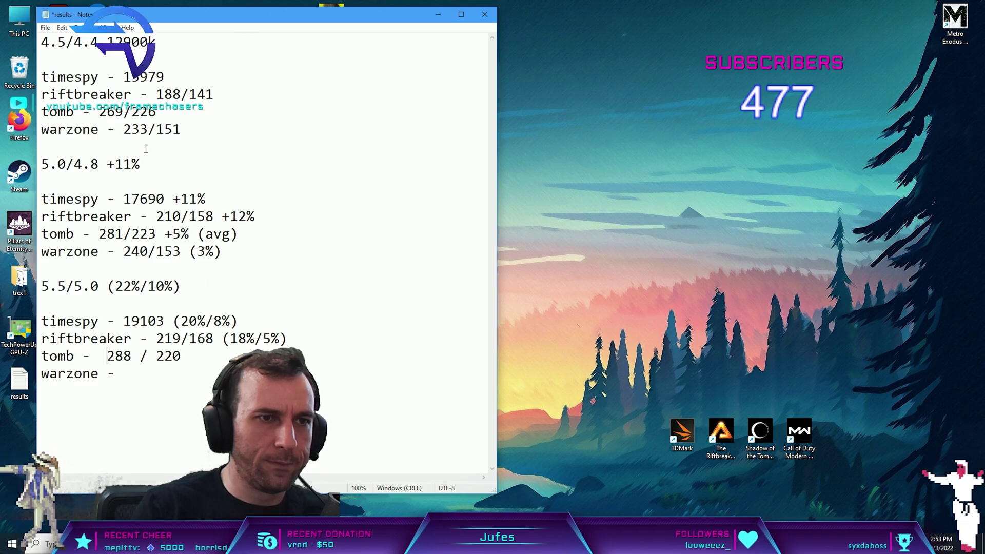
# - Compare the tomb results of the 4.5/4.4, 5.0/4.8 and 5.5/5.0 sections in the results note
pyautogui.moveTo(156, 111); pyautogui.dragTo(116, 112)
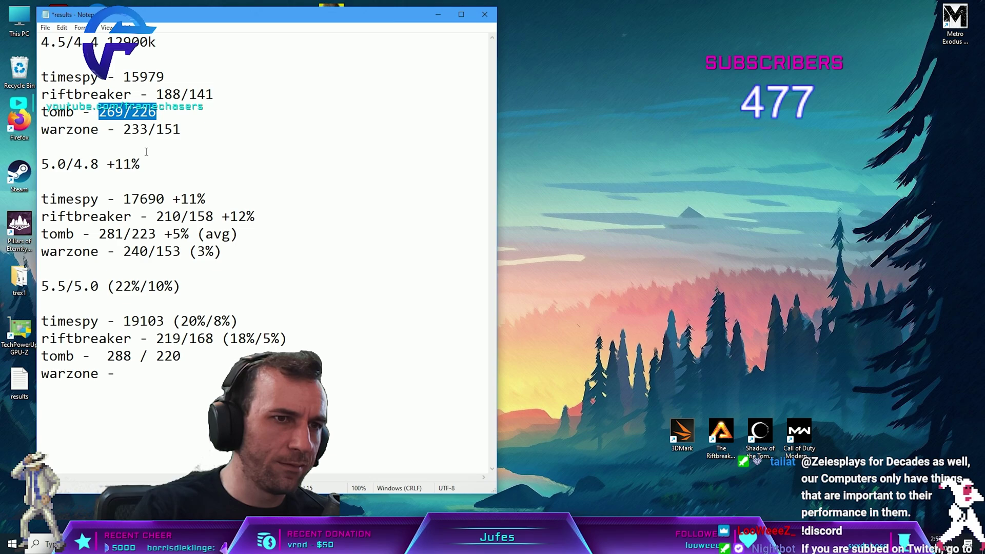
pyautogui.moveTo(156, 234); pyautogui.dragTo(115, 234)
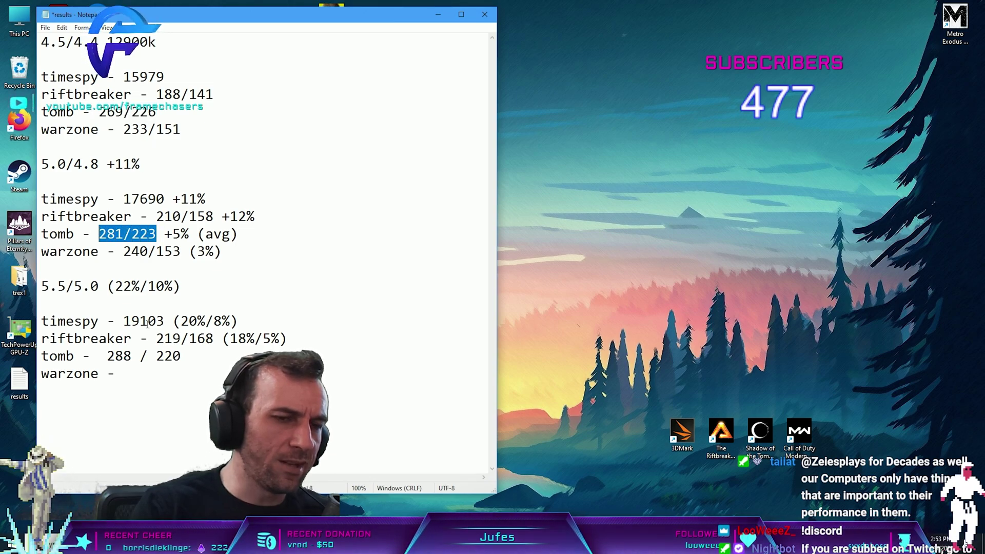
pyautogui.moveTo(180, 355); pyautogui.dragTo(106, 355)
pyautogui.click(180, 355)
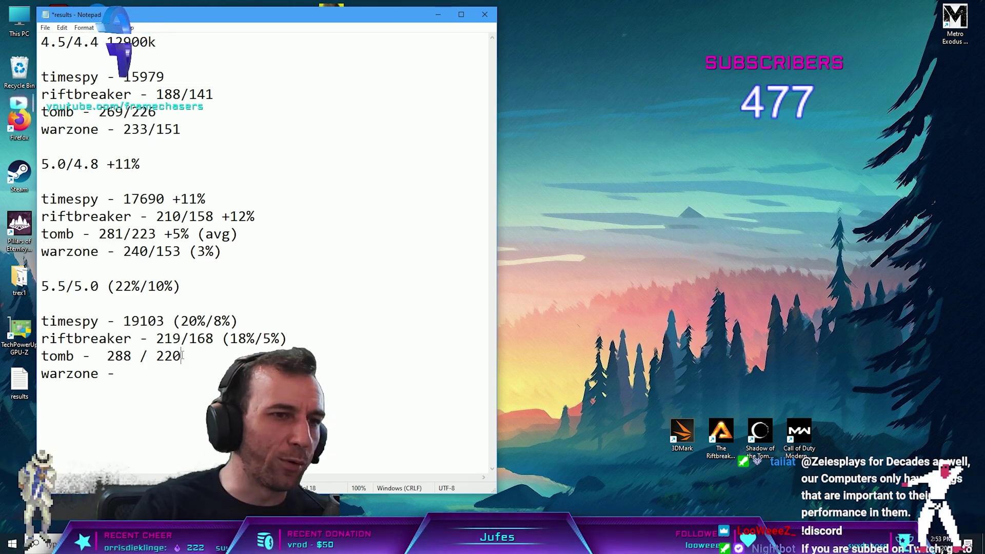
# - Open Calculator, divide 288 by 269, and add the first gain "(7% /" after the 5.5/5.0 tomb result in the note
pyautogui.press('super')
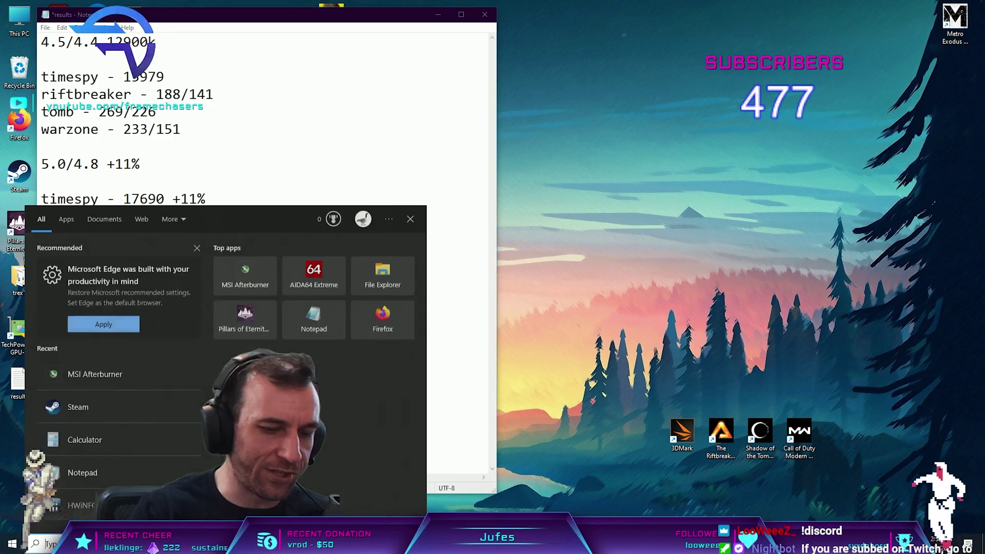
pyautogui.write('calc')
pyautogui.press('Return')
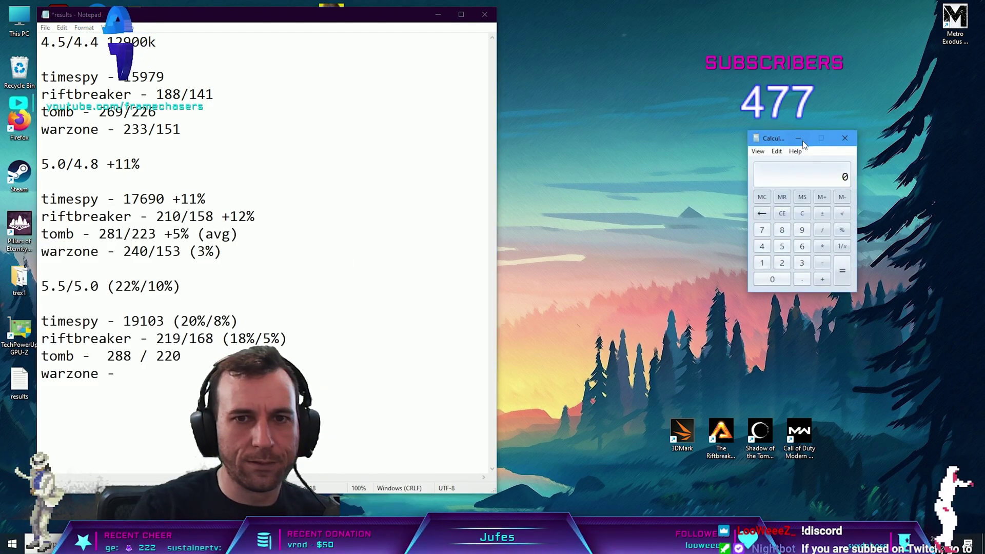
pyautogui.moveTo(785, 138); pyautogui.dragTo(580, 92)
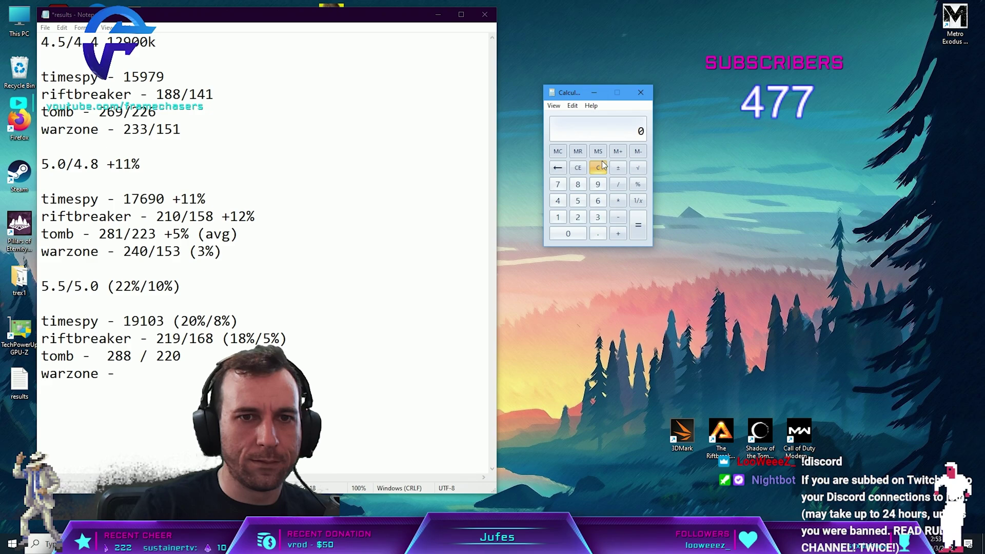
pyautogui.write('288')
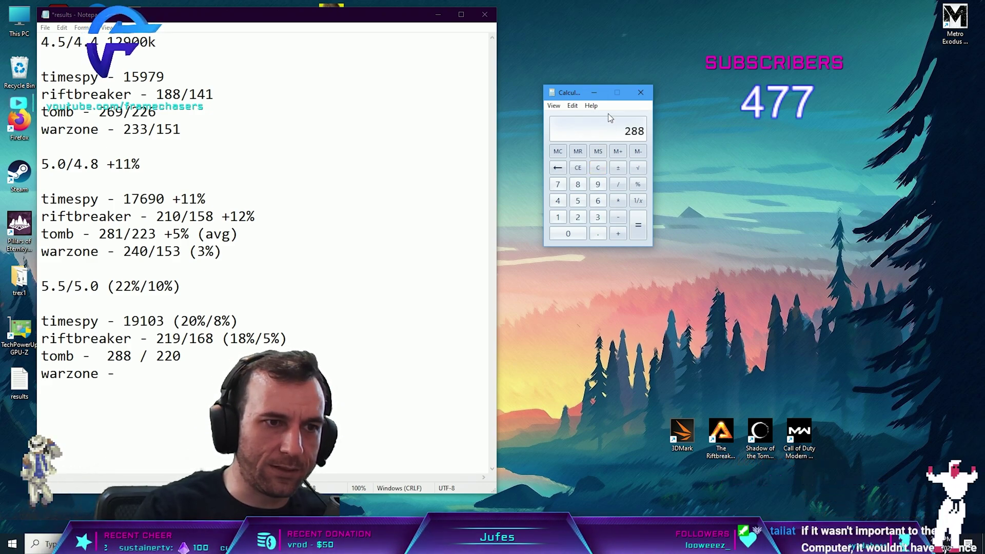
pyautogui.write(' / 269')
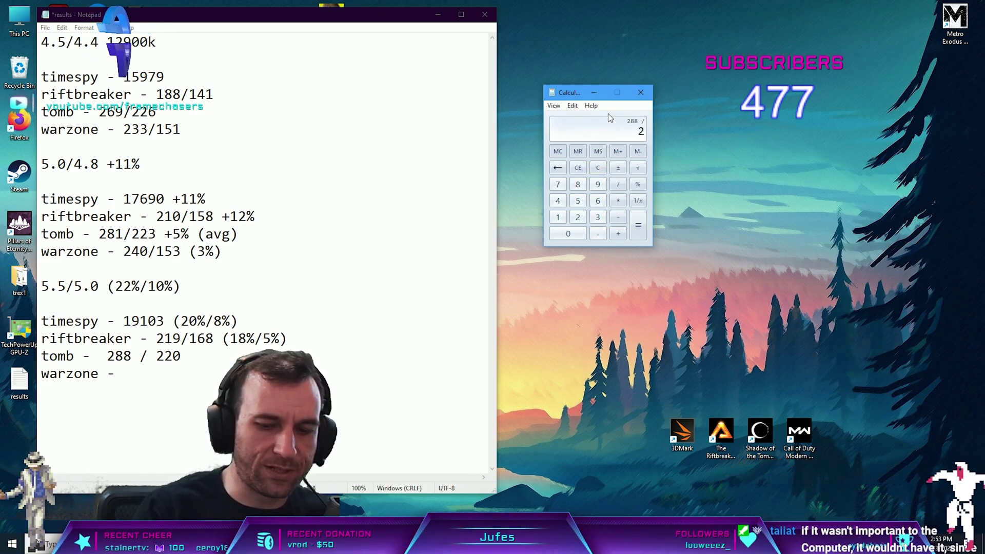
pyautogui.press('Return')
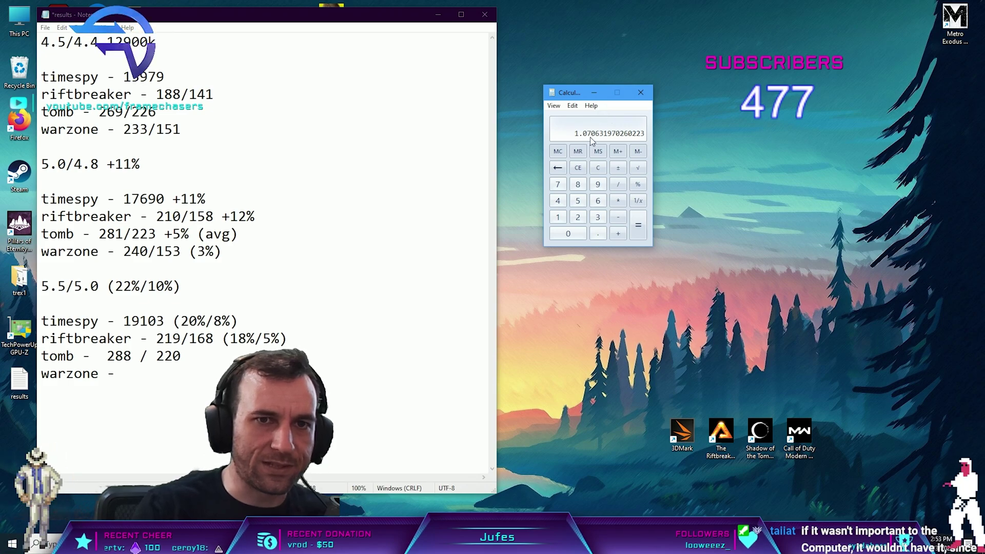
pyautogui.click(304, 306)
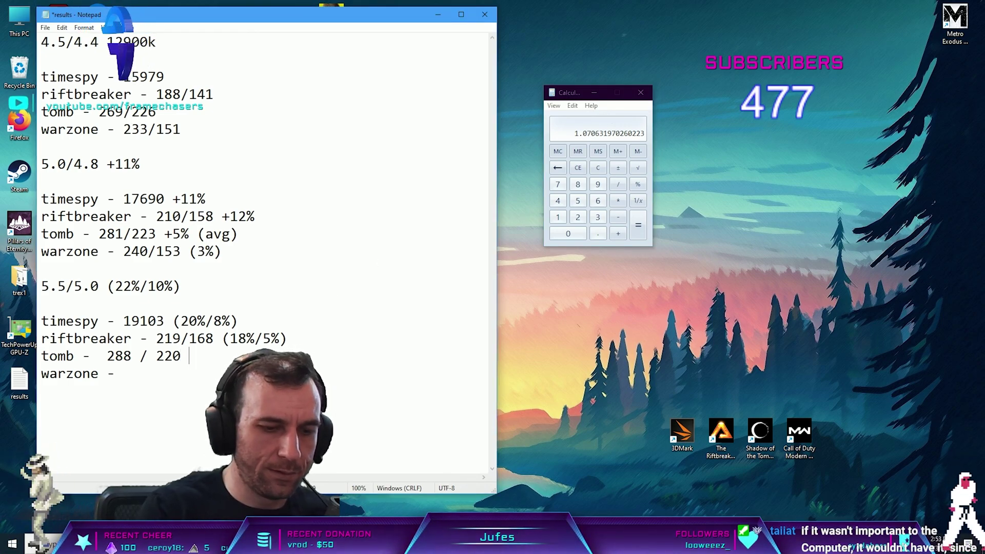
pyautogui.write('(7% /')
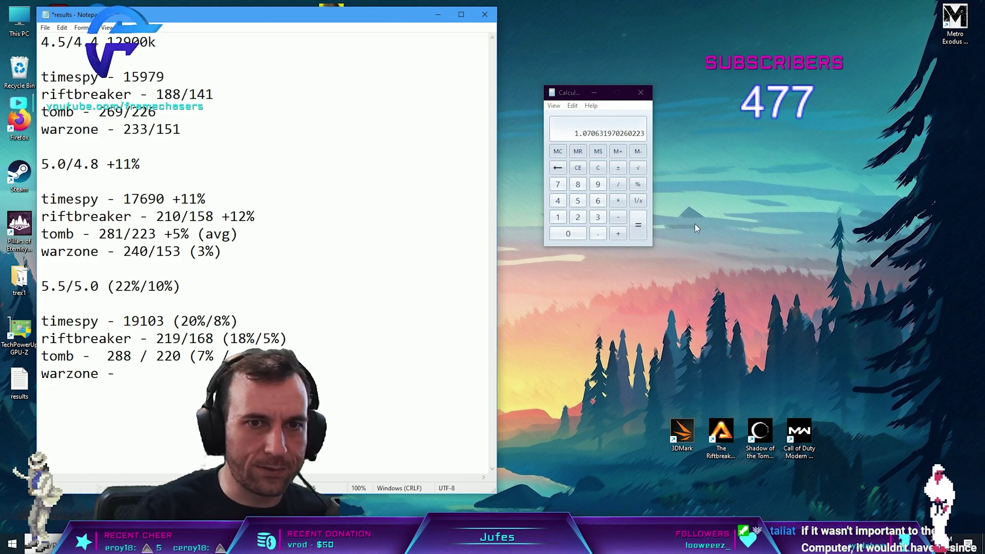
# - Divide 288 by 281 and complete the tomb line's gains in the 5.5/5.0 section with 3%
pyautogui.click(601, 166)
pyautogui.write('28')
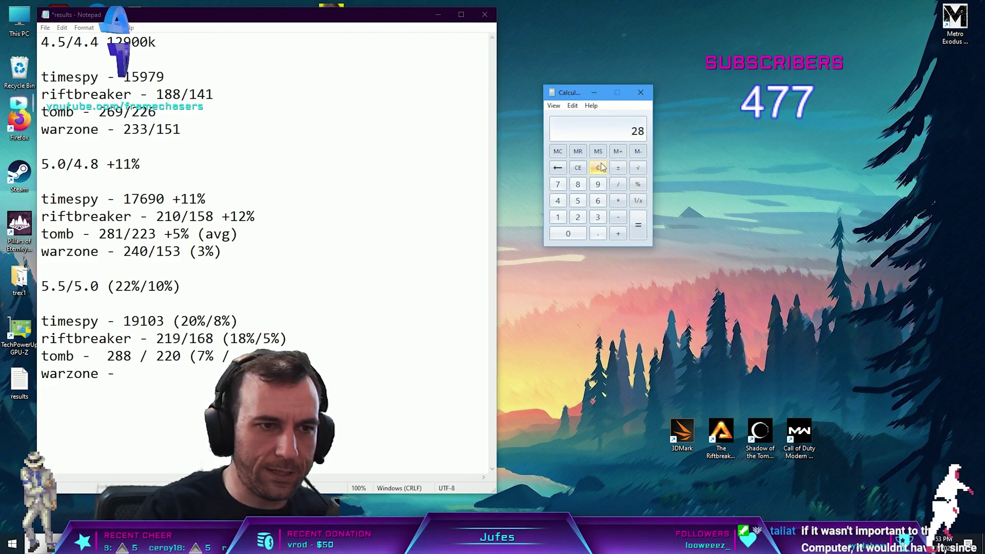
pyautogui.write('8 / 2')
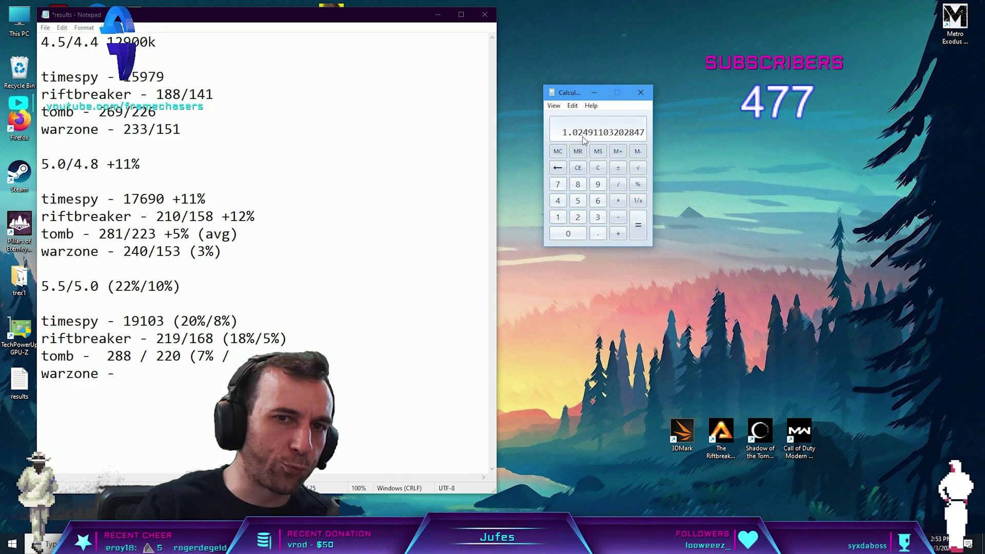
pyautogui.click(252, 355)
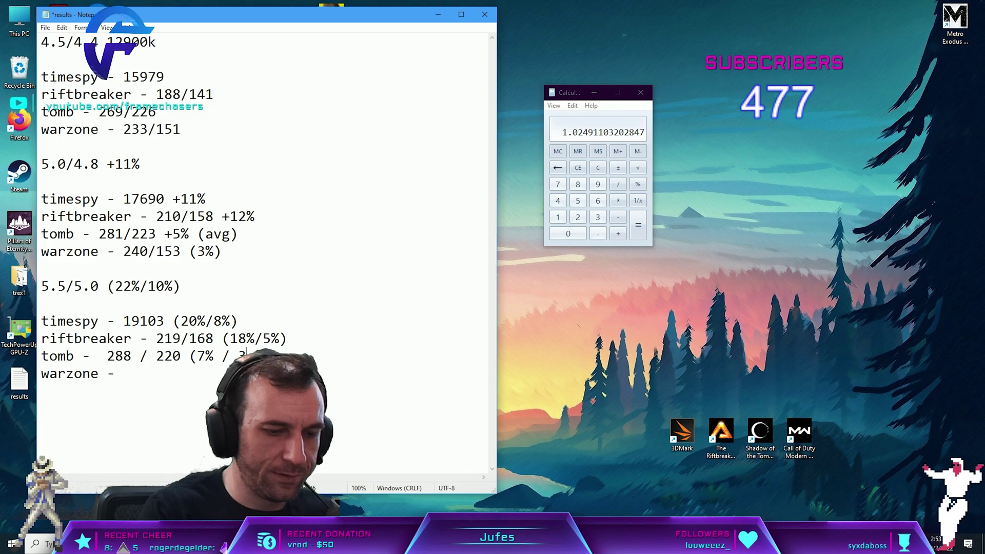
pyautogui.write('3%')
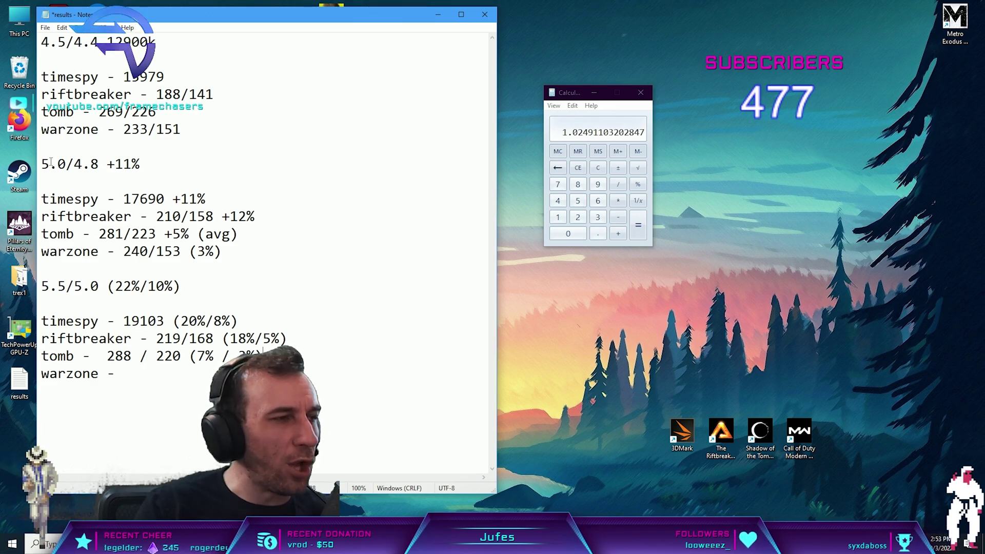
# - Close the calculator, reposition the results note and highlight the 5.5 clock in the last section's heading
pyautogui.moveTo(257, 355); pyautogui.dragTo(239, 355)
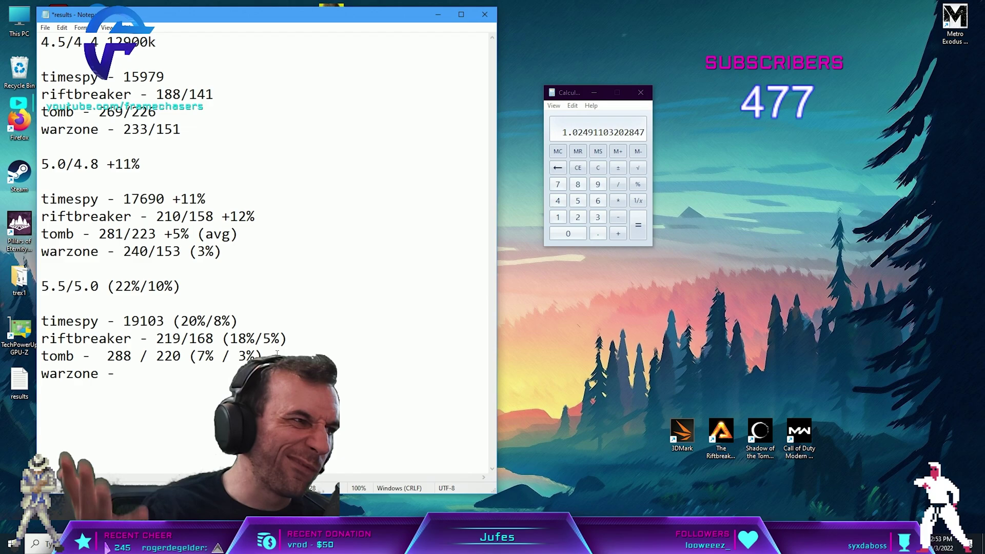
pyautogui.moveTo(256, 14); pyautogui.dragTo(308, 24)
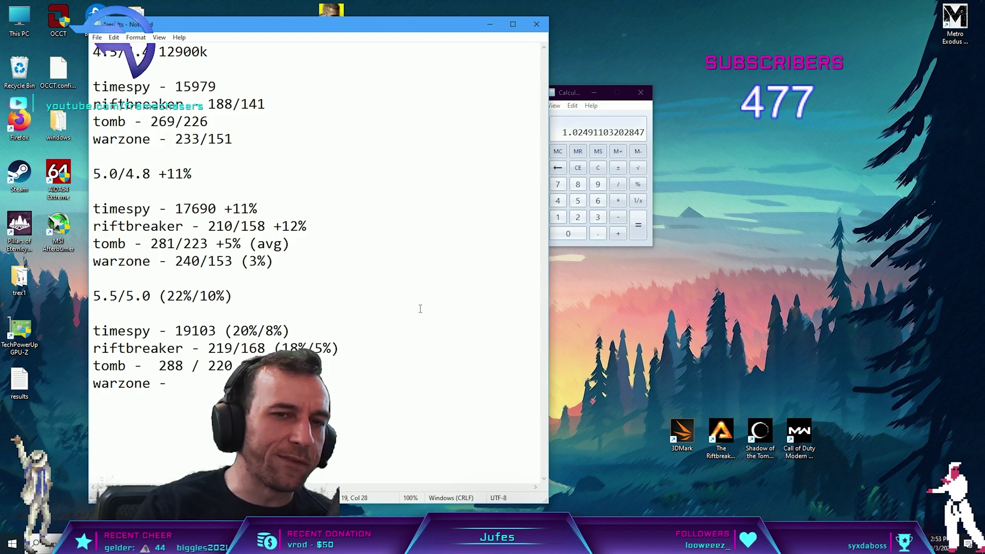
pyautogui.click(597, 168)
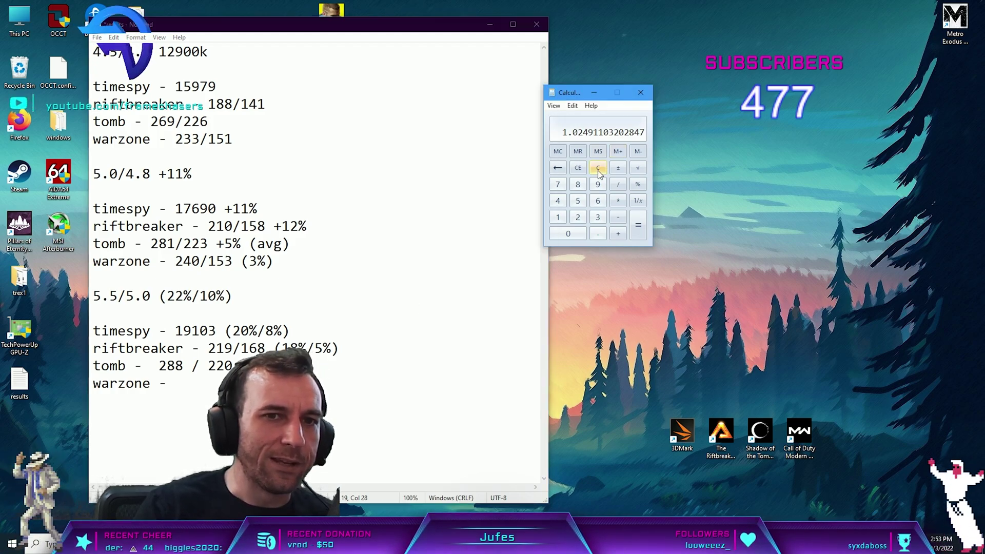
pyautogui.click(640, 92)
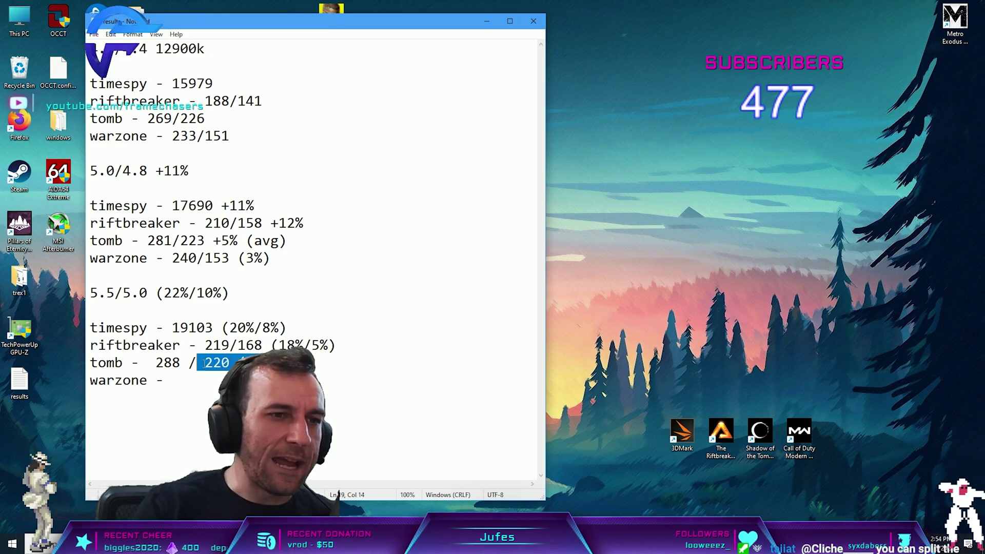
pyautogui.moveTo(93, 292); pyautogui.dragTo(123, 292)
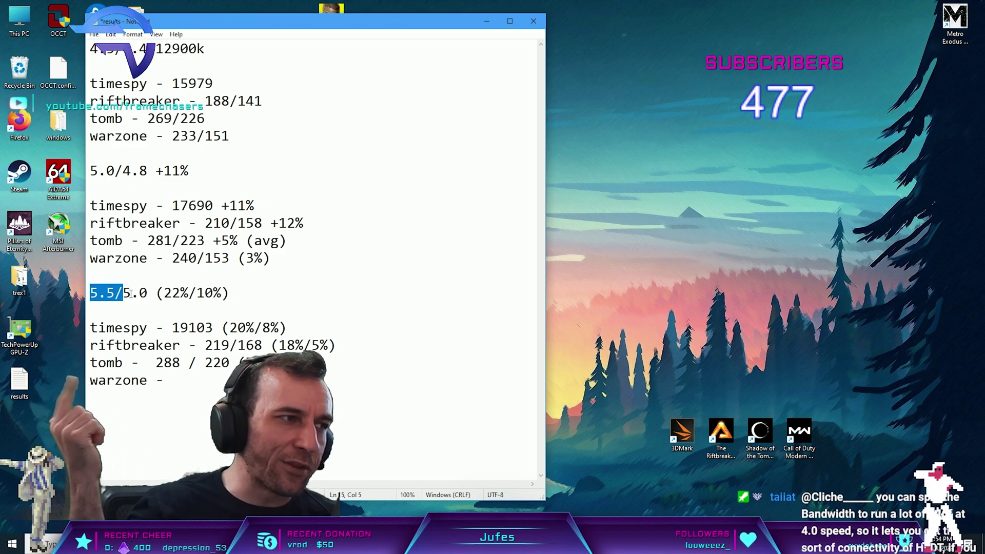
# - Bring the results note forward and set the warzone result in the 5.5/5.0 section to 245/155
pyautogui.click(322, 381)
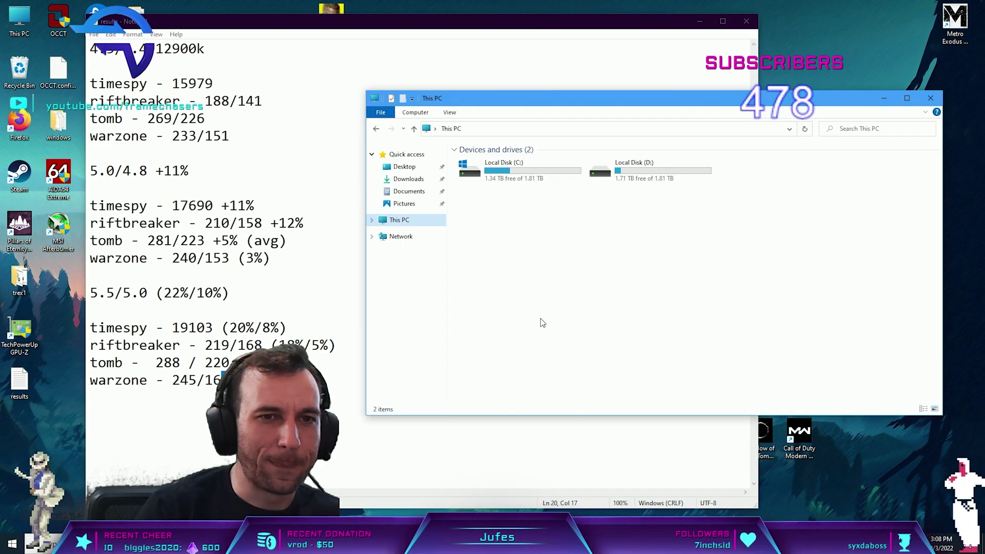
pyautogui.hotkey('alt', 'Tab')
pyautogui.hotkey('shift', 'Left')
pyautogui.hotkey('shift', 'Left')
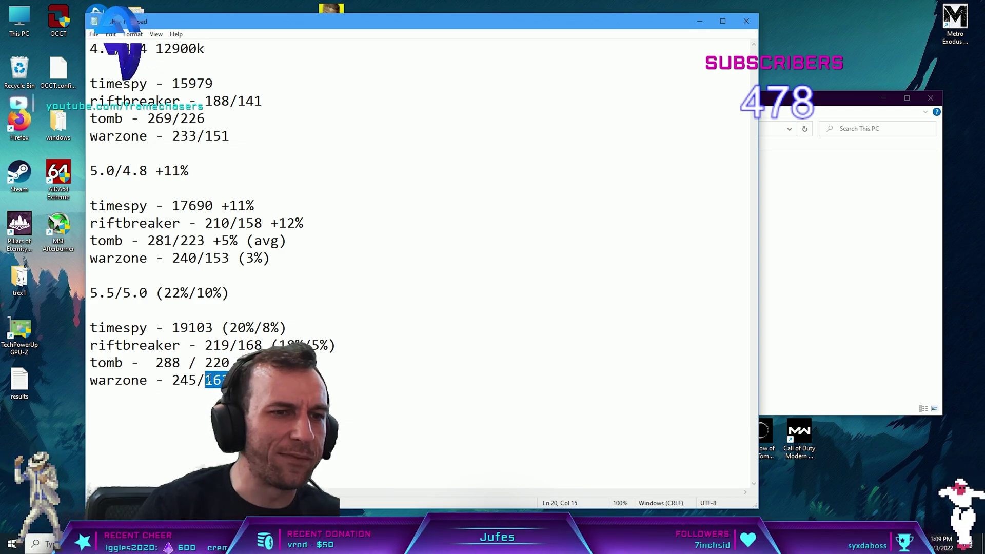
pyautogui.write('155')
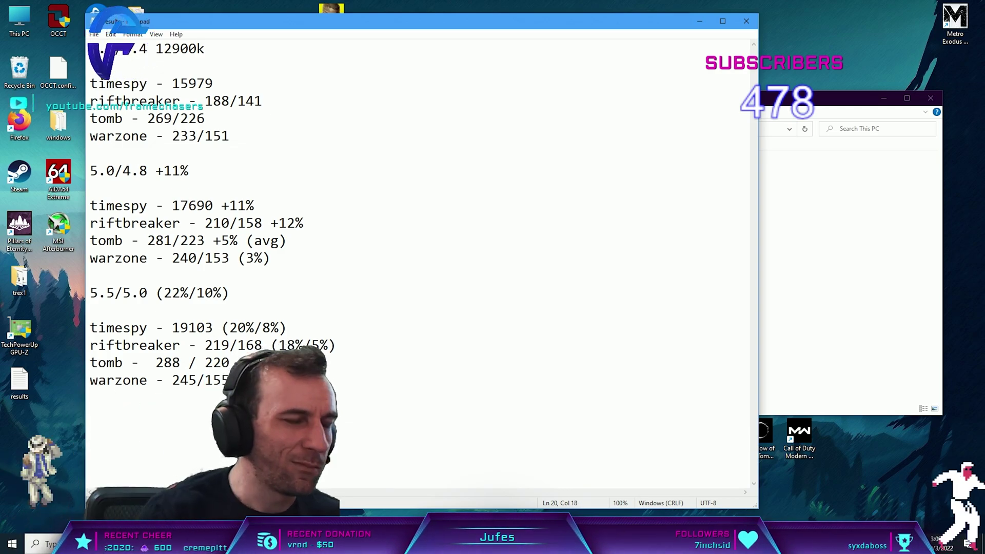
pyautogui.press('Return')
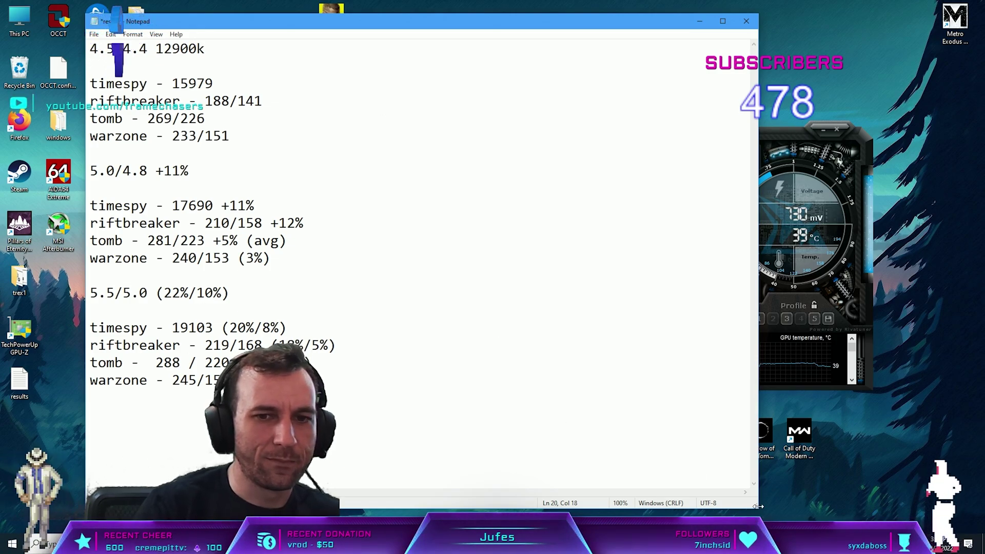
# - Shrink and reposition the results note, and open Calculator clear of it
pyautogui.moveTo(757, 507); pyautogui.dragTo(470, 471)
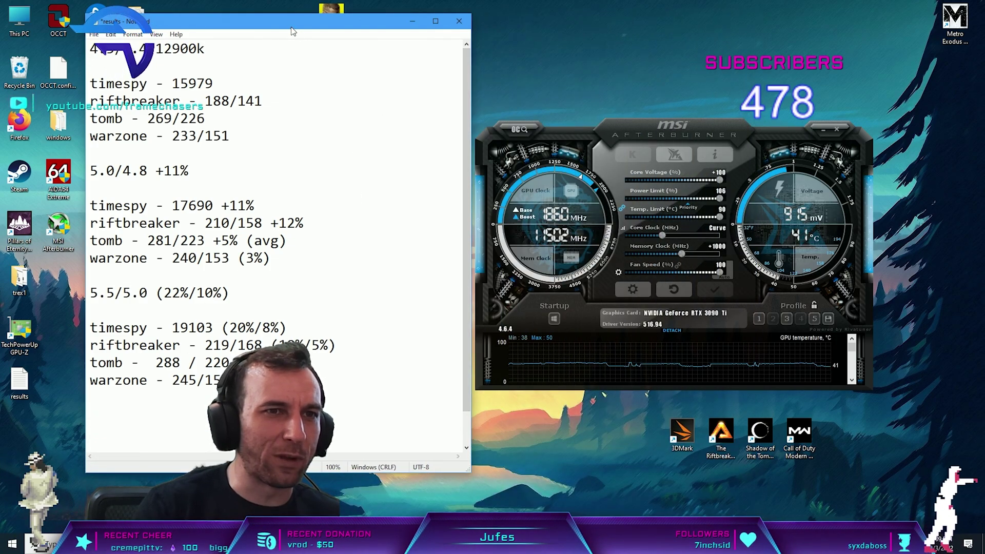
pyautogui.moveTo(287, 21); pyautogui.dragTo(385, 56)
pyautogui.press('super')
pyautogui.write('calc')
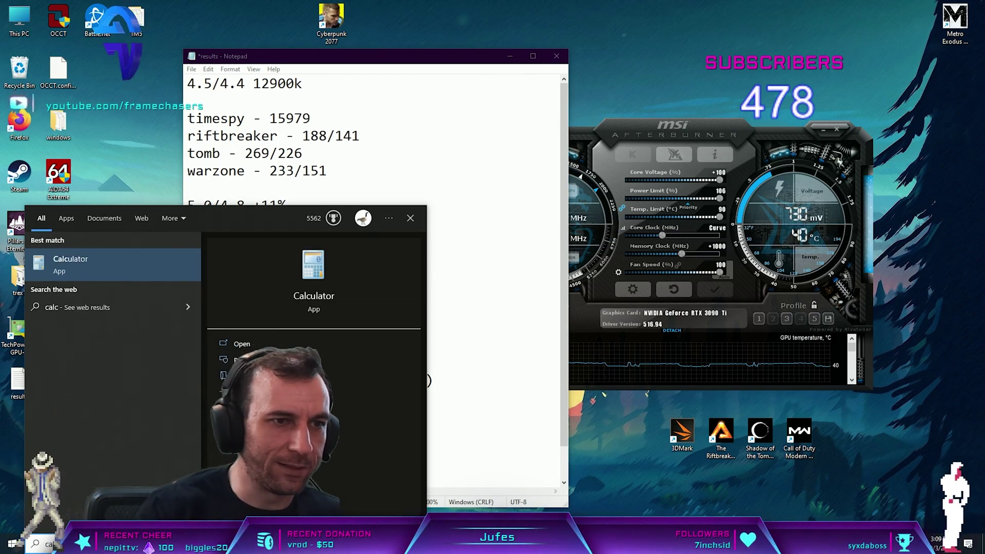
pyautogui.press('Return')
pyautogui.moveTo(577, 92); pyautogui.dragTo(705, 89)
pyautogui.moveTo(369, 56); pyautogui.dragTo(292, 44)
pyautogui.click(775, 210)
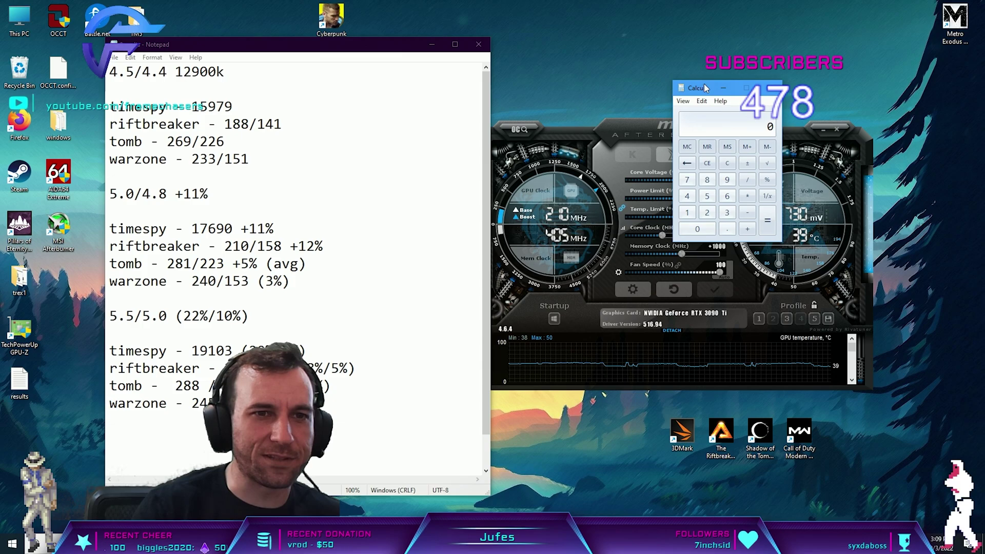
# - Divide 245 by 240 in the calculator for the warzone gain over the 5.0/4.8 section and return to the note
pyautogui.moveTo(703, 88); pyautogui.dragTo(454, 97)
pyautogui.write('245')
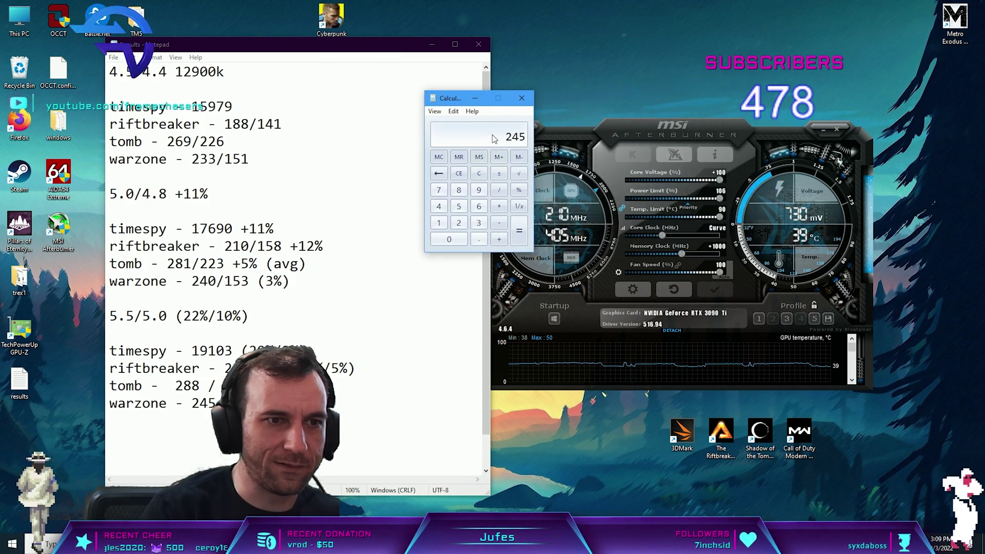
pyautogui.write('240')
pyautogui.press('Return')
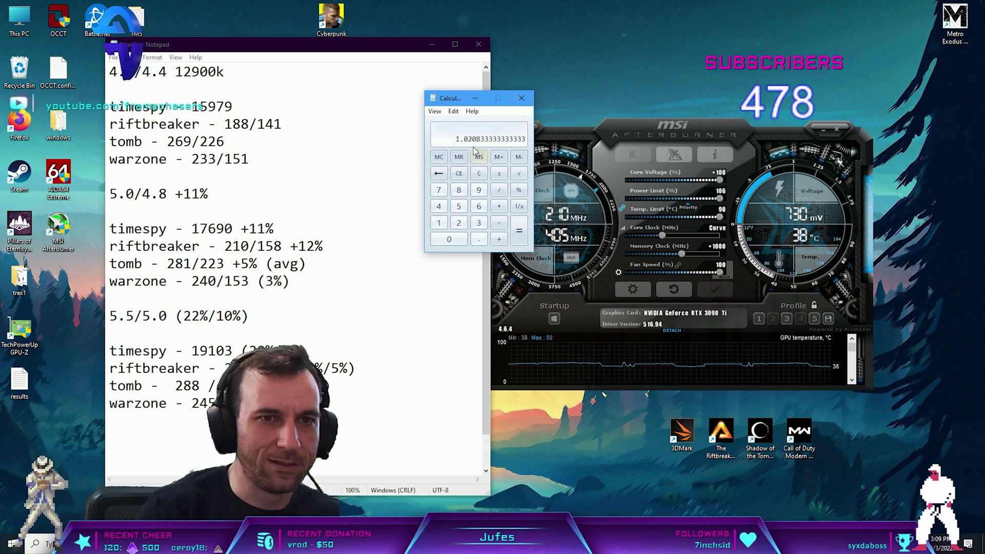
pyautogui.hotkey('alt', 'Tab')
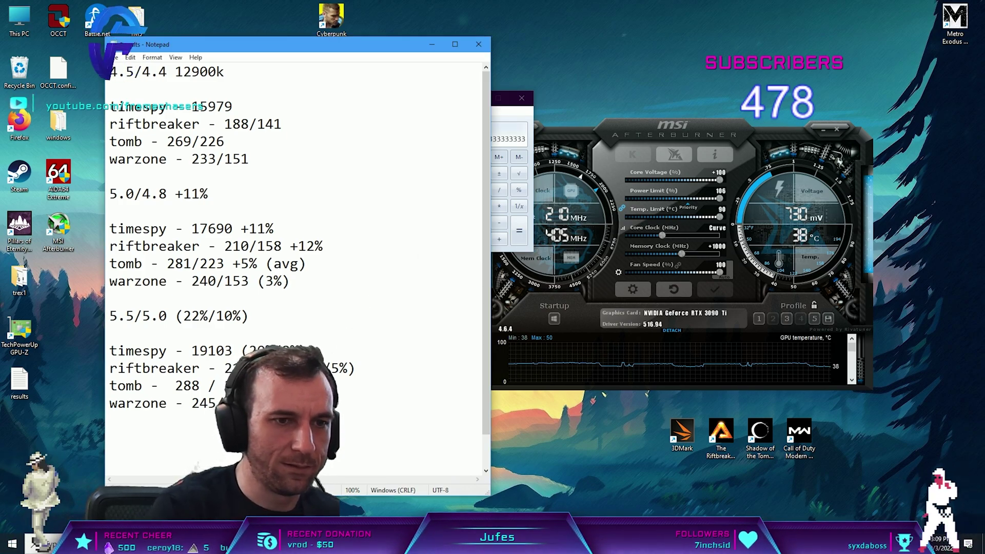
# - Divide 245 by 233 for the gain over the 4.5/4.4 section and record (5% / 2%) on the last warzone line
pyautogui.hotkey('alt', 'Tab')
pyautogui.click(479, 174)
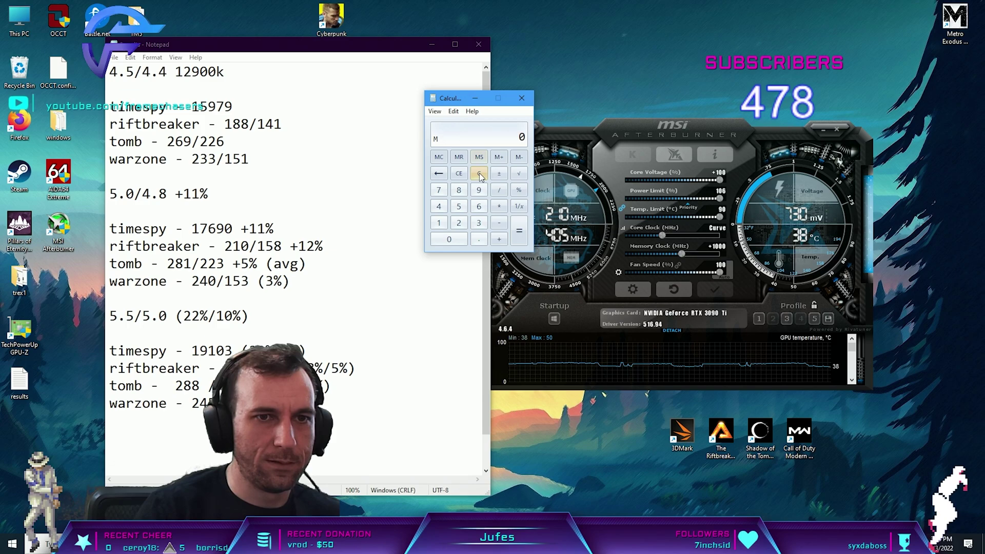
pyautogui.write('2')
pyautogui.write('45 /')
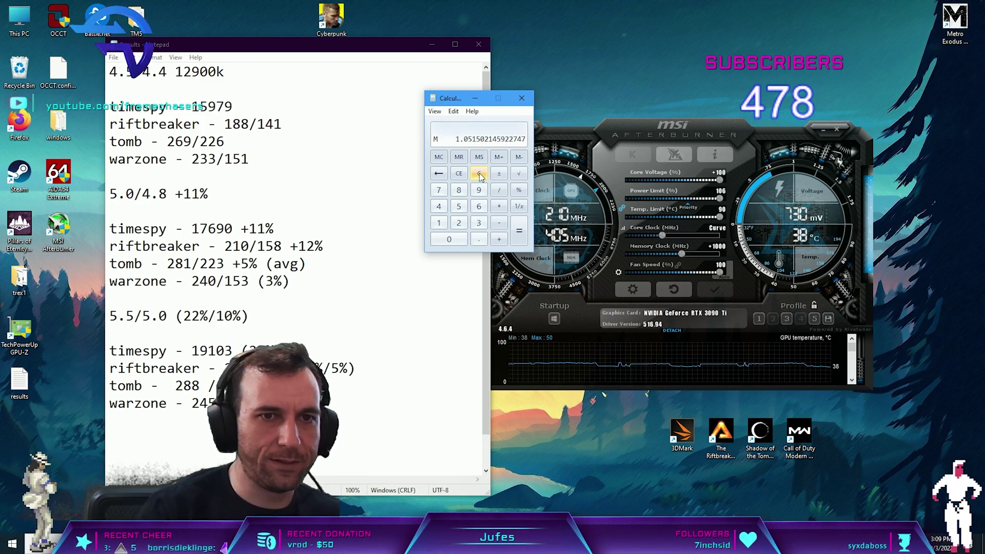
pyautogui.hotkey('alt', 'Tab')
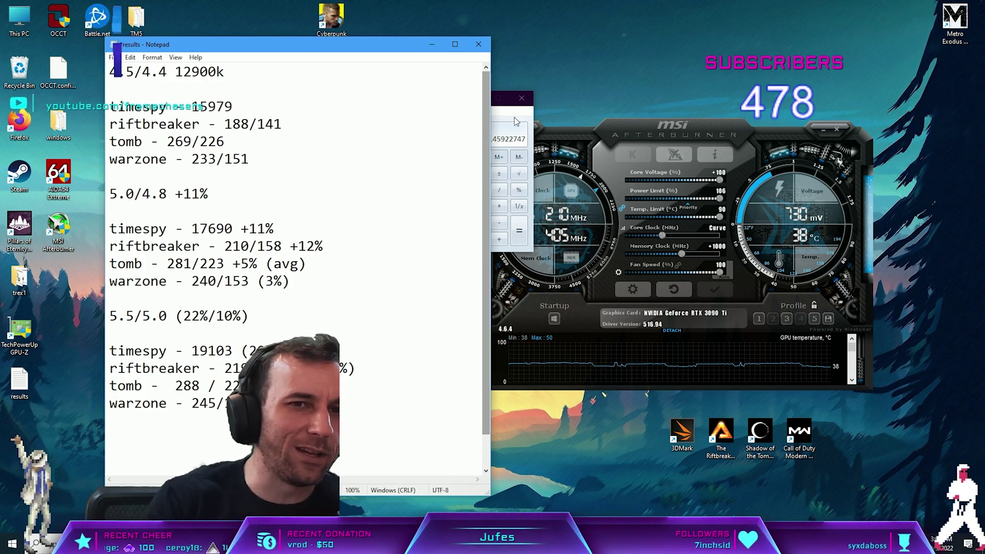
pyautogui.moveTo(109, 159)
pyautogui.mouseDown()
pyautogui.moveTo(251, 158)
pyautogui.moveTo(117, 159)
pyautogui.mouseUp()
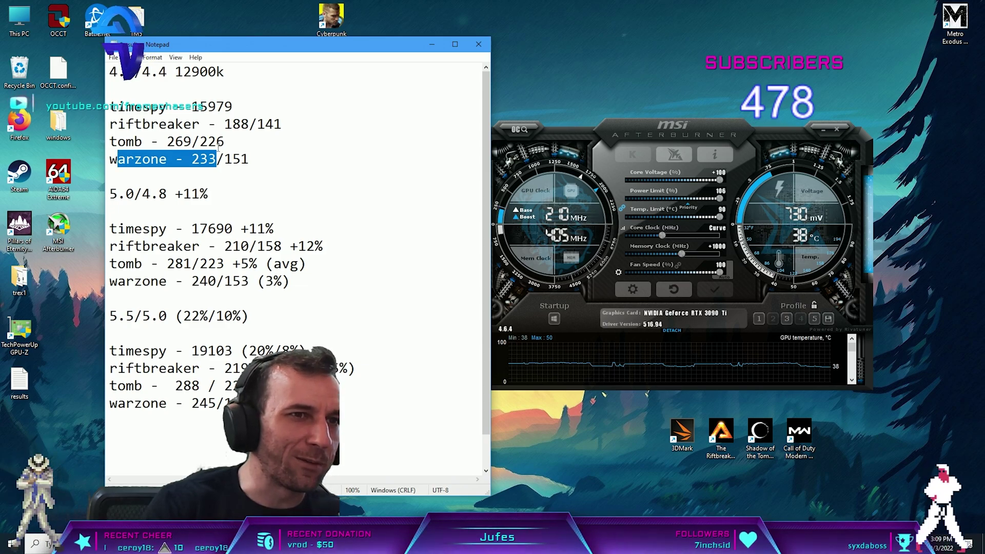
pyautogui.click(220, 149)
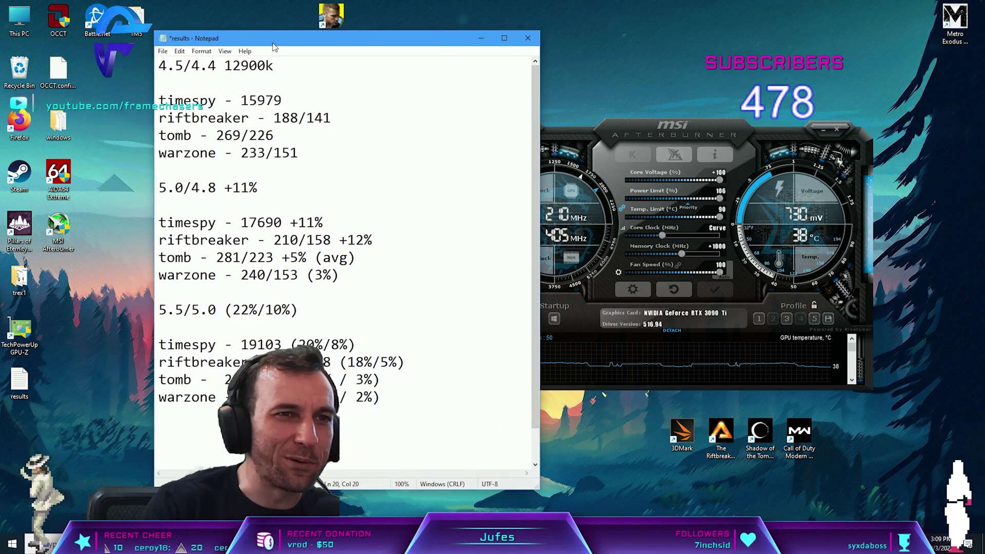
# - Close MSI Afterburner and save the results note
pyautogui.click(677, 146)
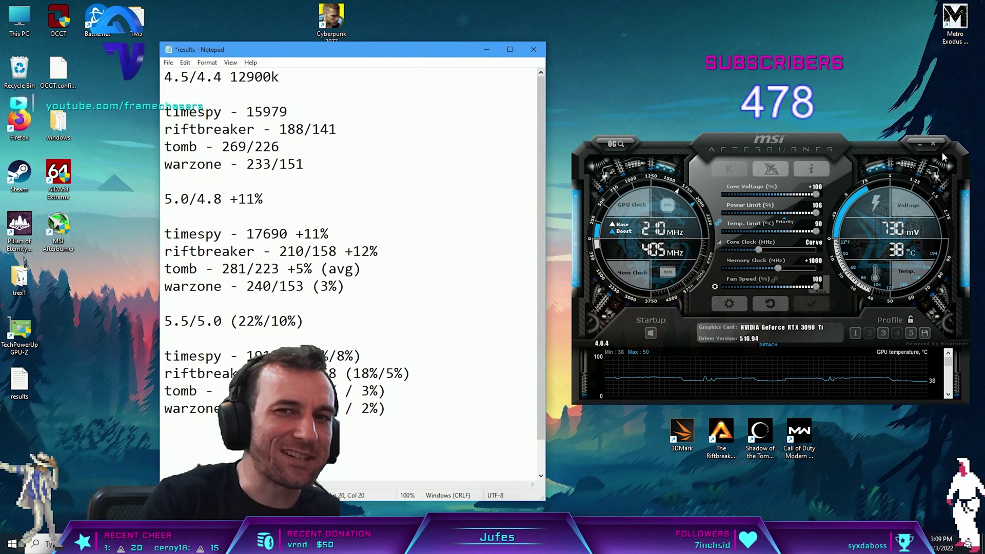
pyautogui.click(932, 143)
pyautogui.click(168, 63)
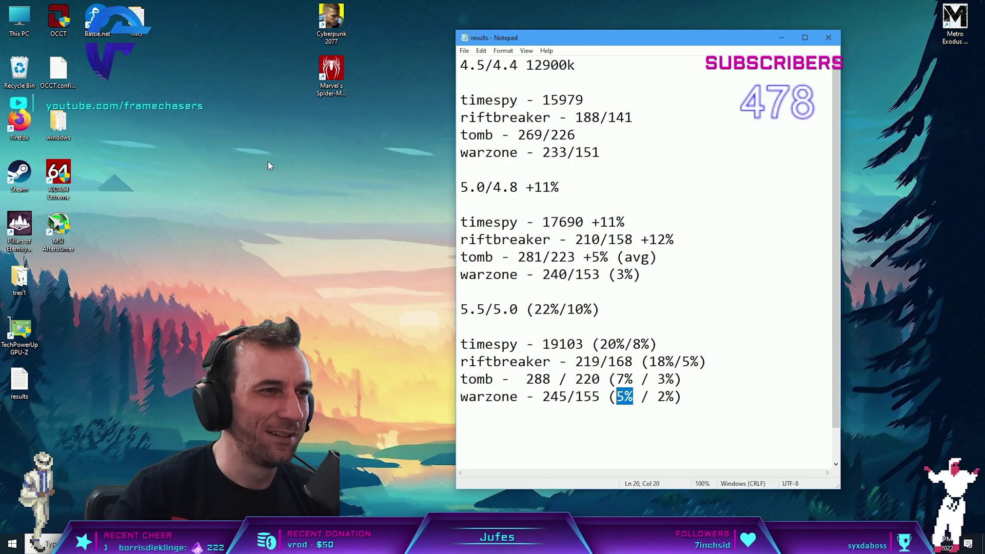
# - Review the 4.5/4.4, 5.0/4.8 and 5.5/5.0 sections of the finished results note
pyautogui.hotkey('ctrl', 'a')
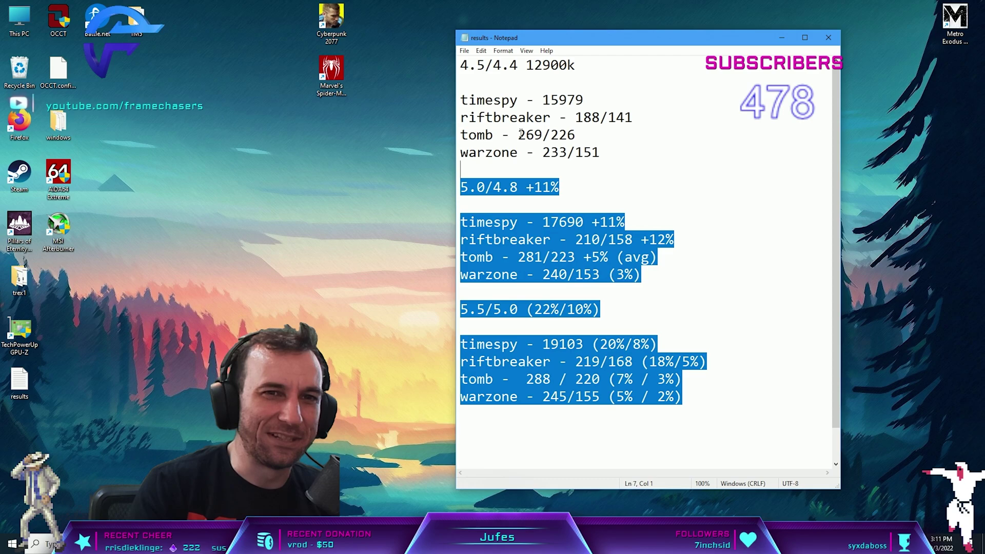
pyautogui.click(771, 350)
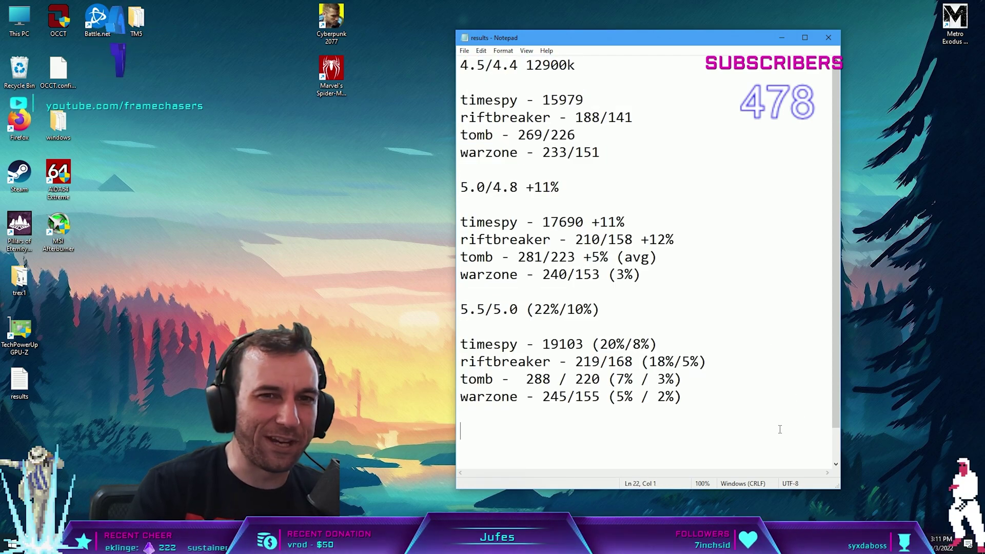
pyautogui.moveTo(460, 62); pyautogui.dragTo(575, 65)
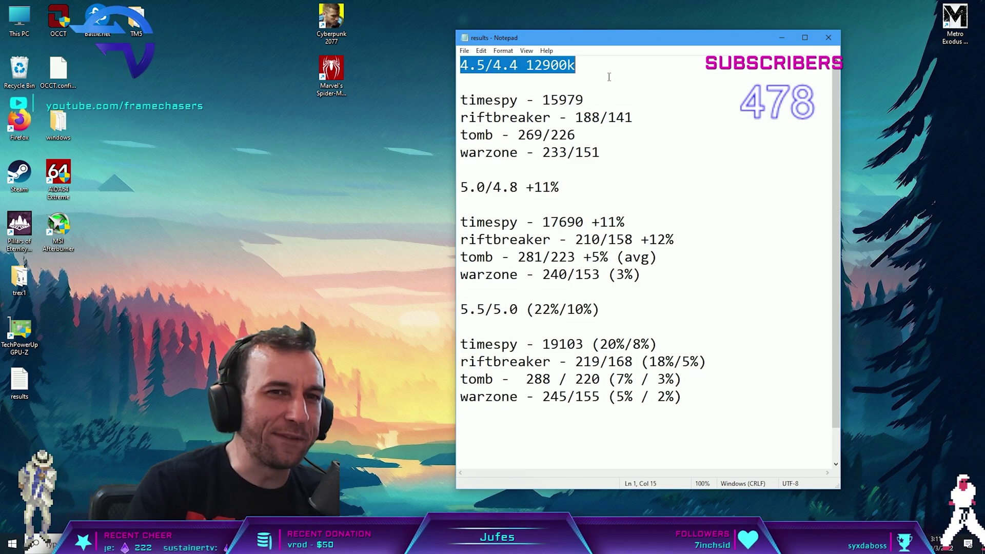
pyautogui.moveTo(563, 188); pyautogui.dragTo(467, 188)
pyautogui.click(466, 189)
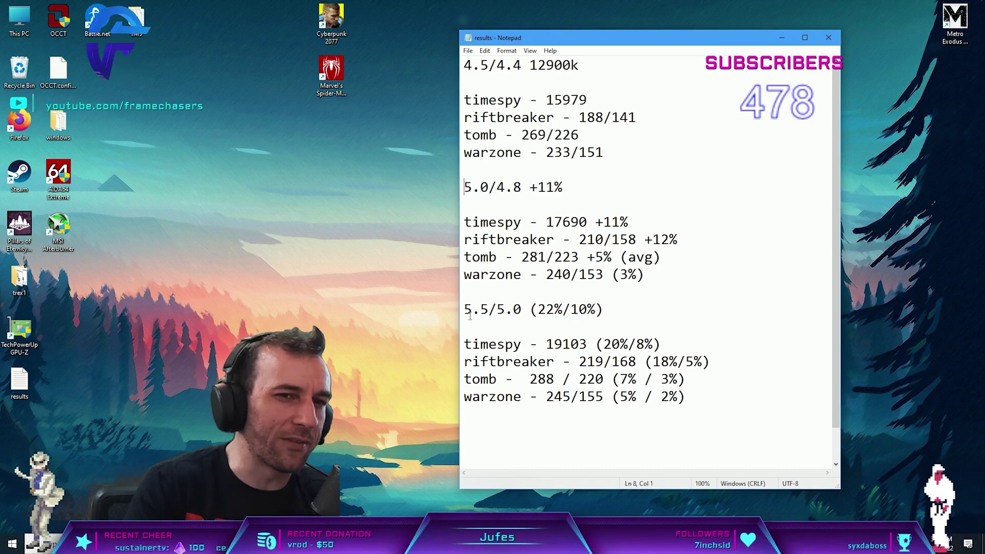
pyautogui.moveTo(469, 316); pyautogui.dragTo(708, 400)
pyautogui.click(747, 422)
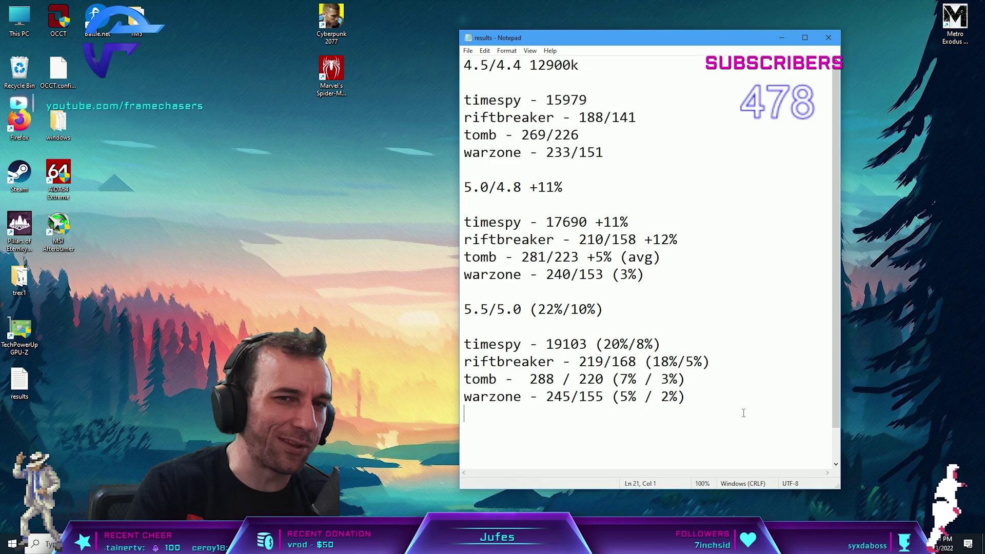